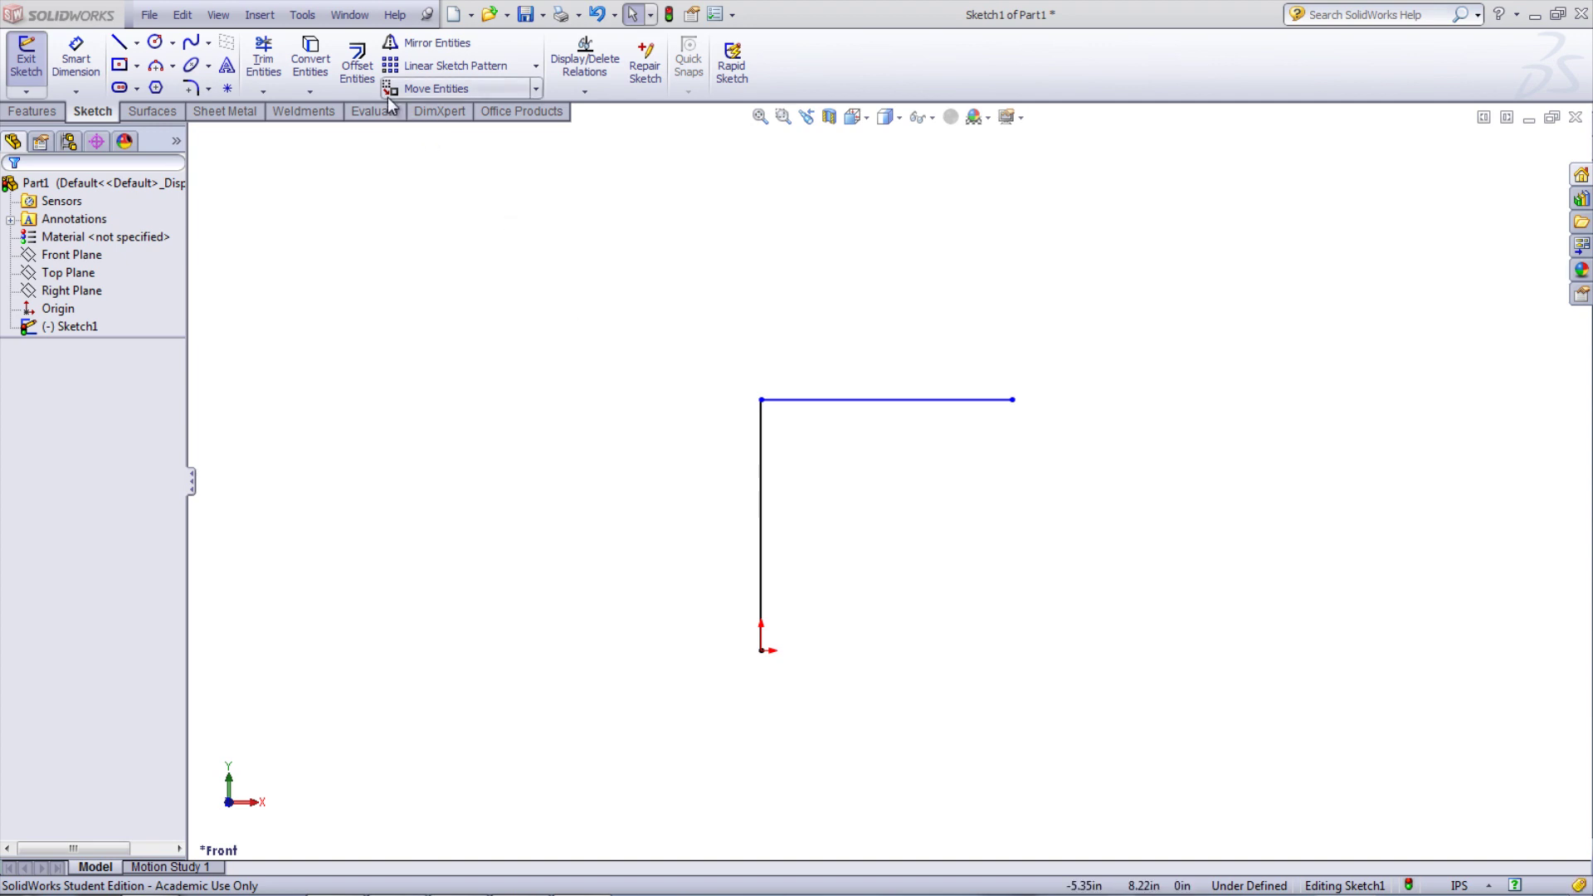
Open Offset Entities for the L-shaped two-line sketch on the Front plane
click(358, 65)
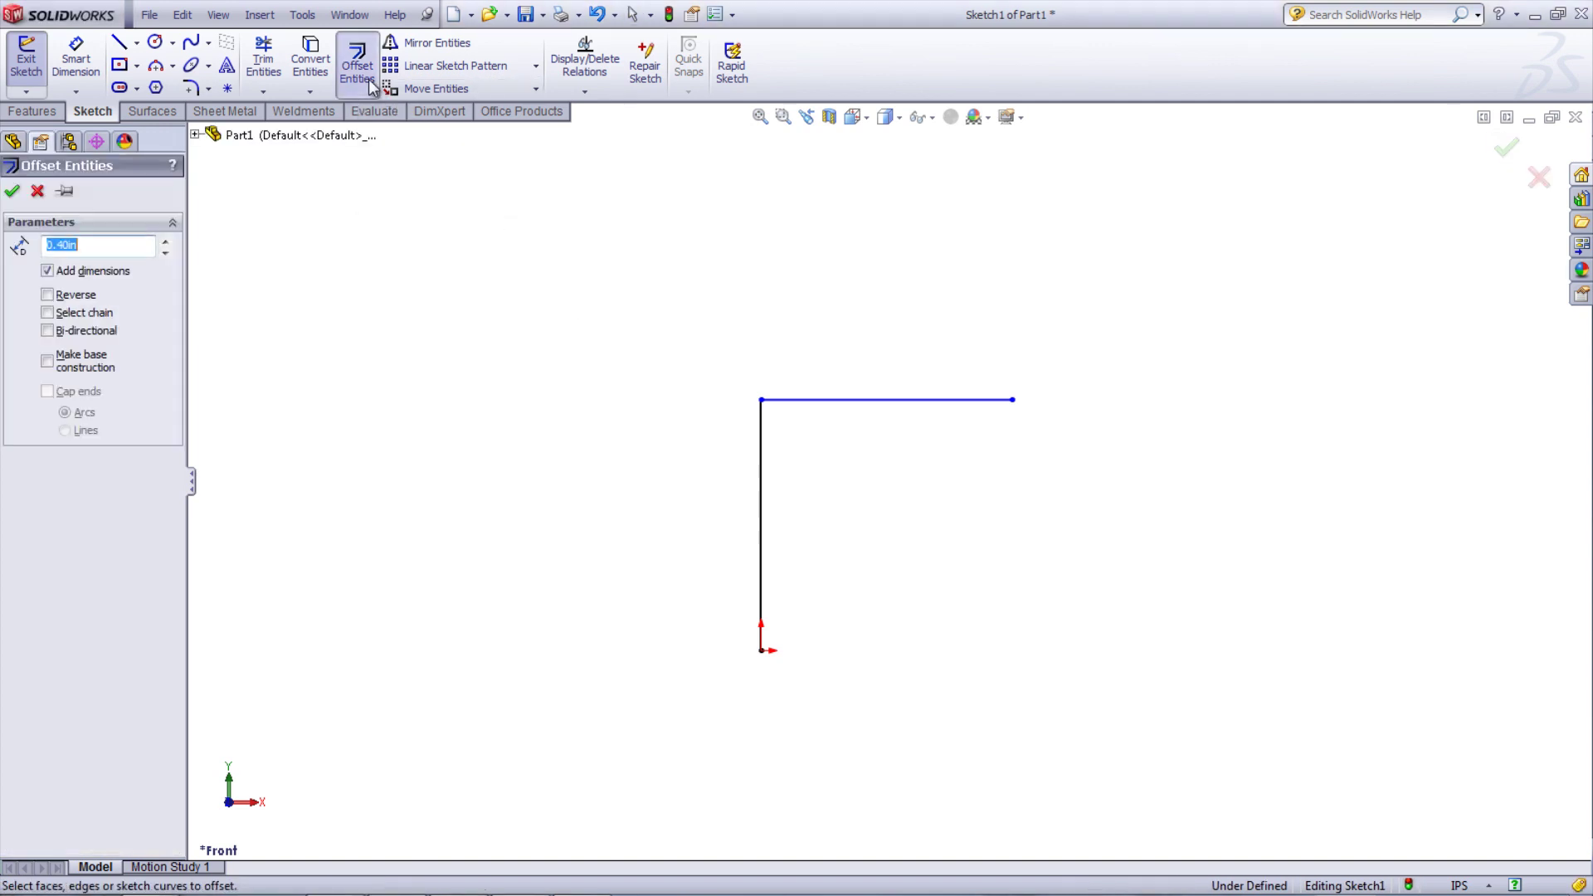
Offset the L chain 0.30in bi-directionally, with arc end caps and a construction base
click(165, 253)
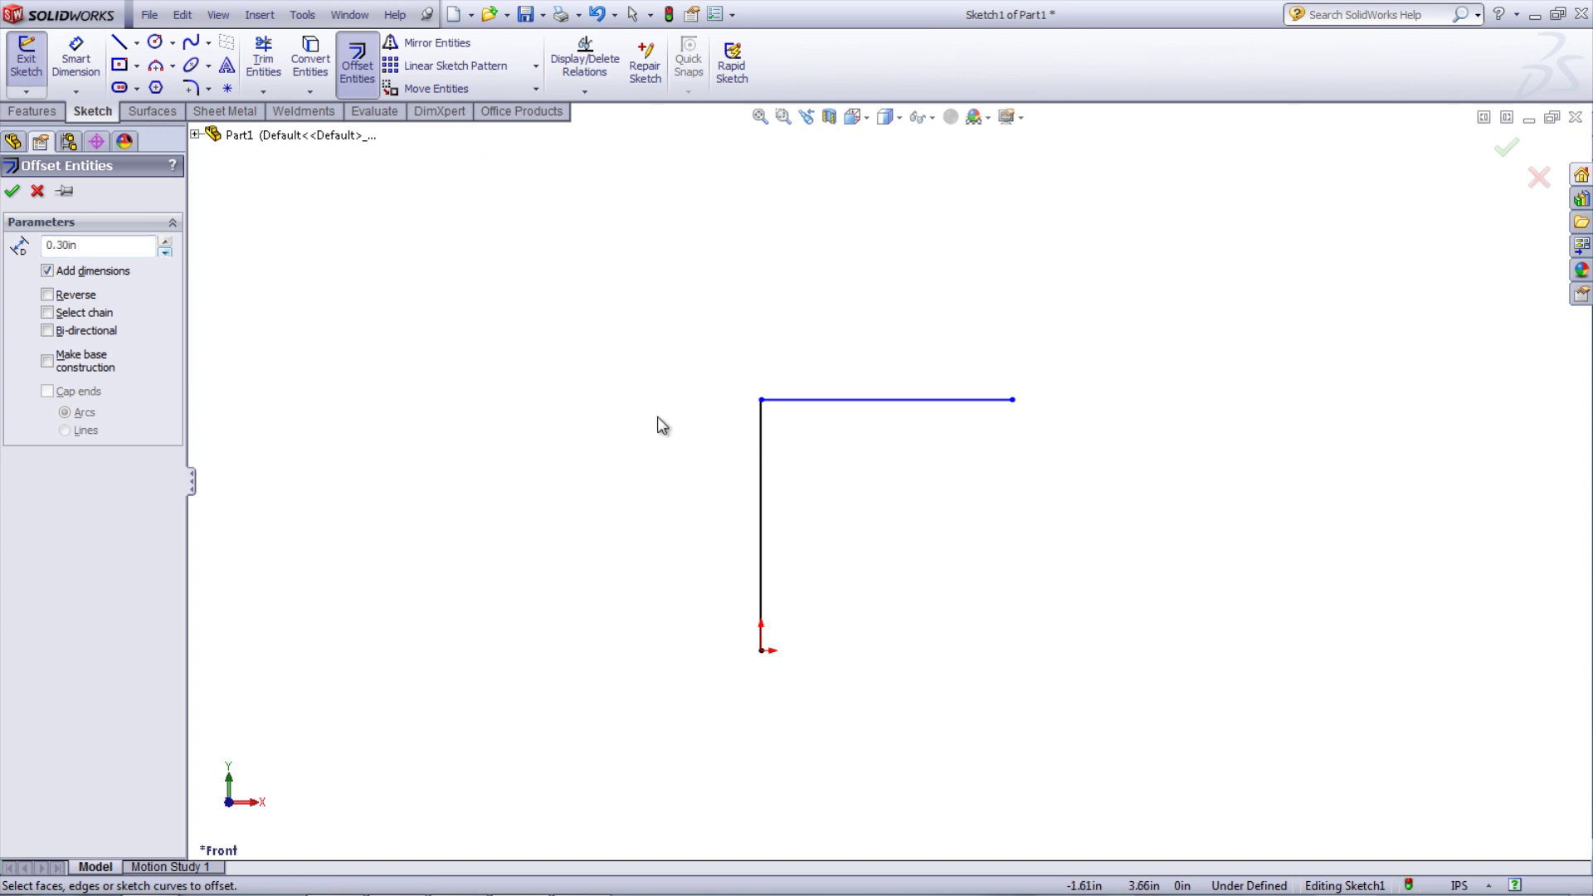
click(763, 470)
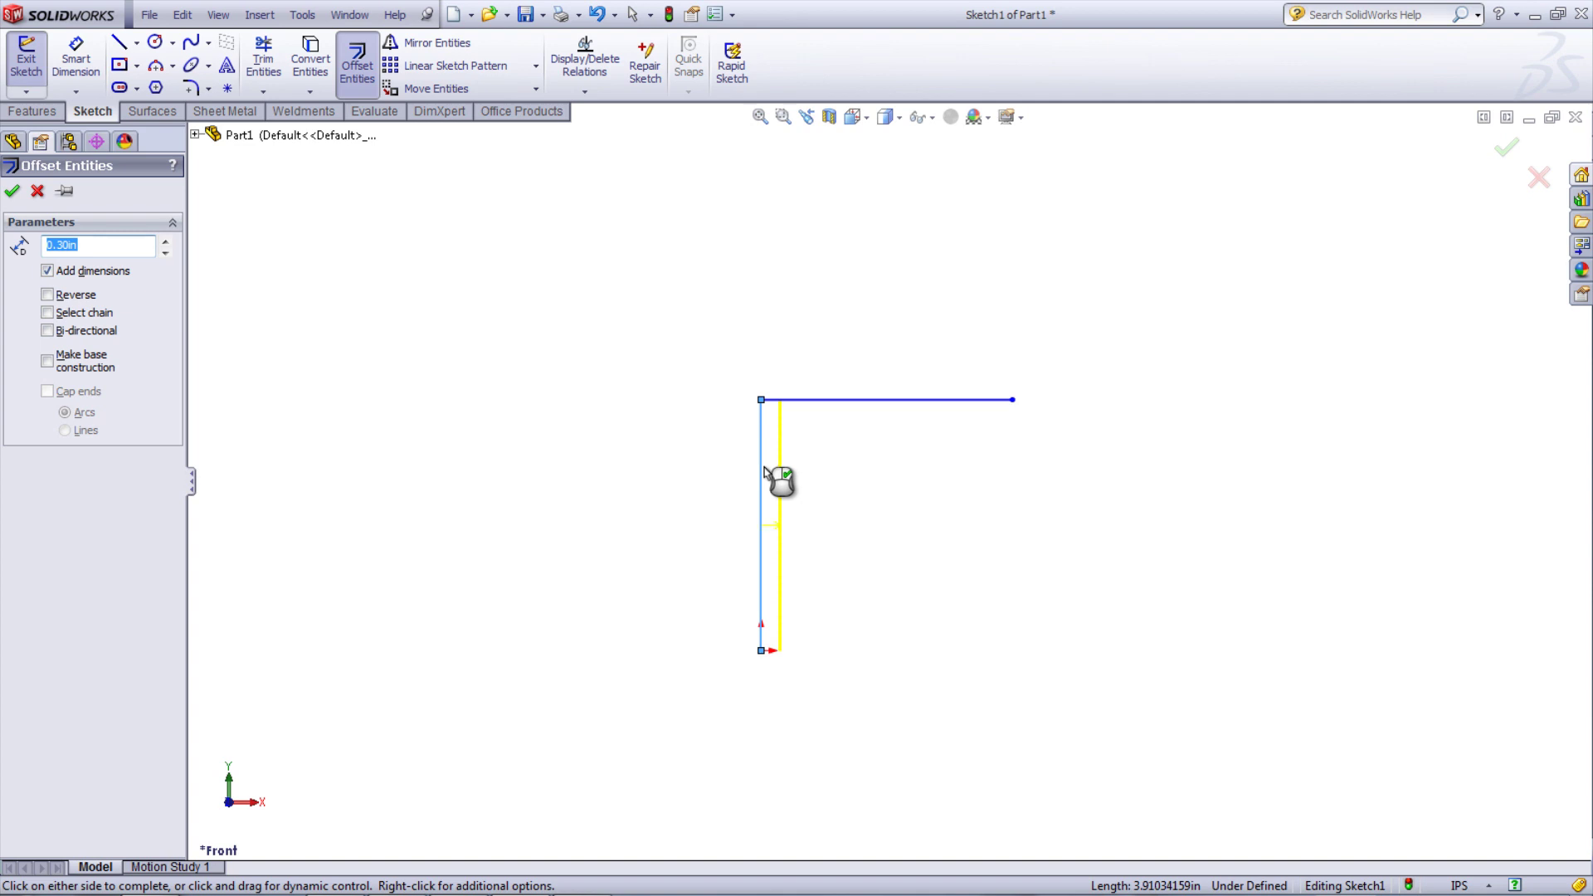
click(66, 300)
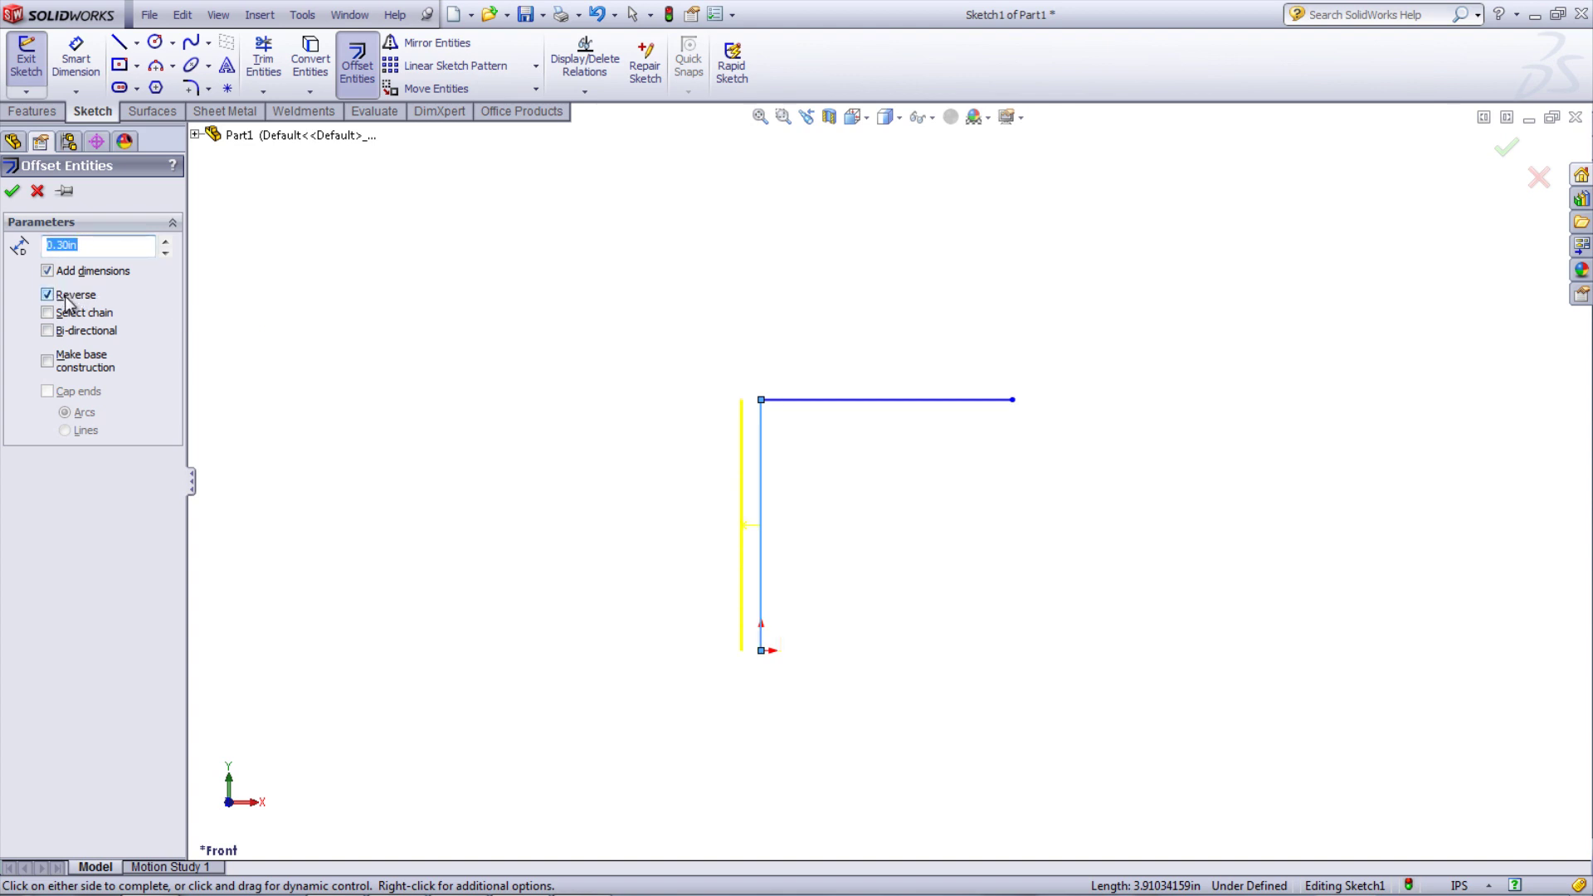
click(74, 316)
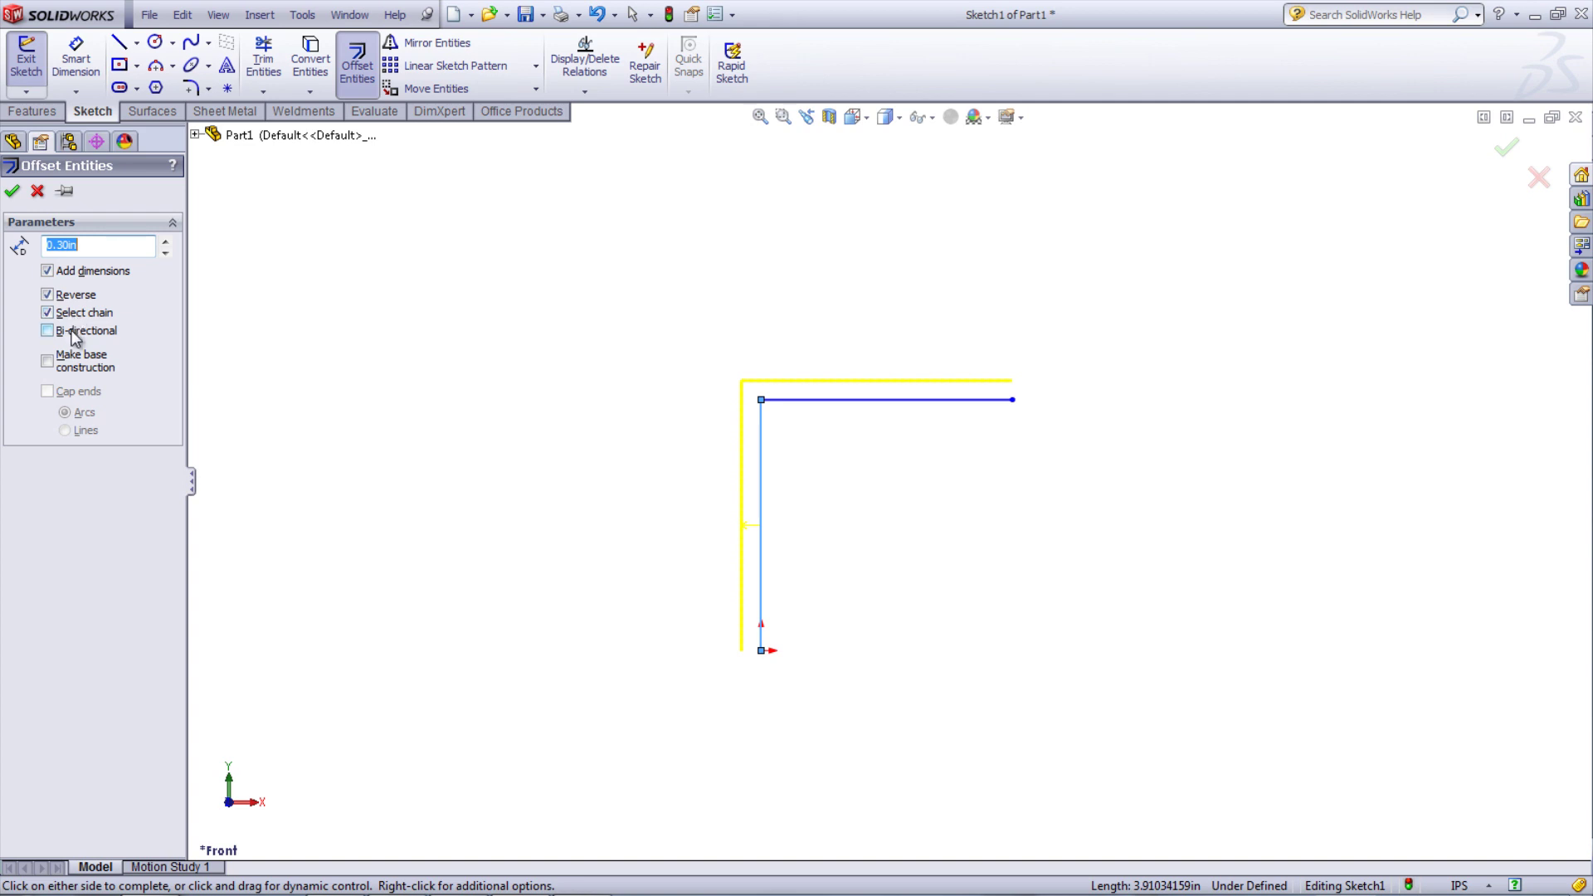
click(73, 331)
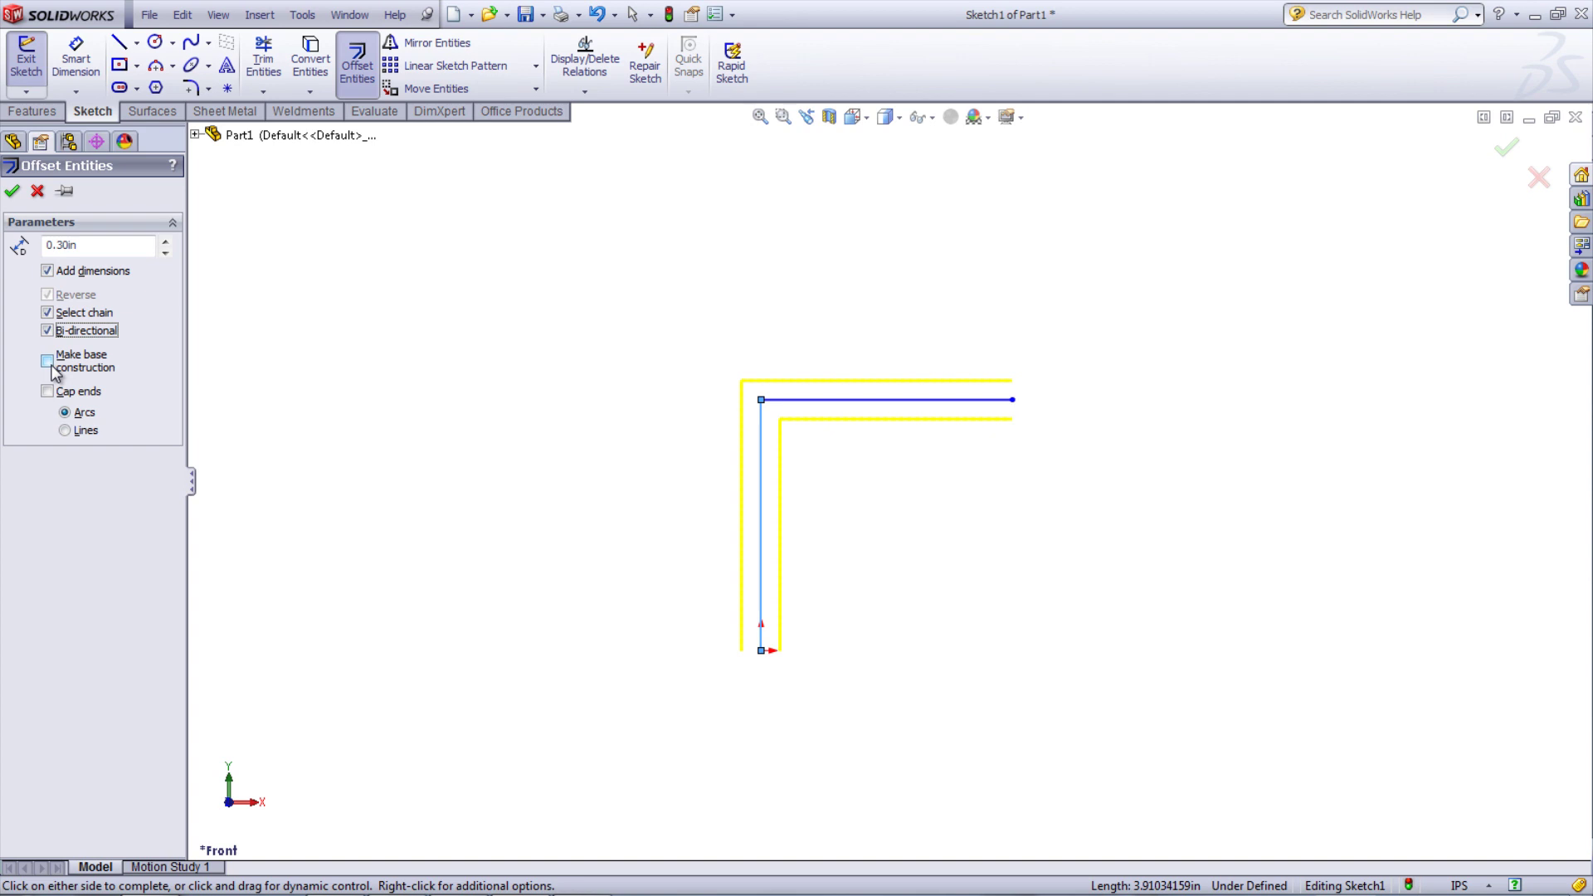
click(49, 364)
click(47, 392)
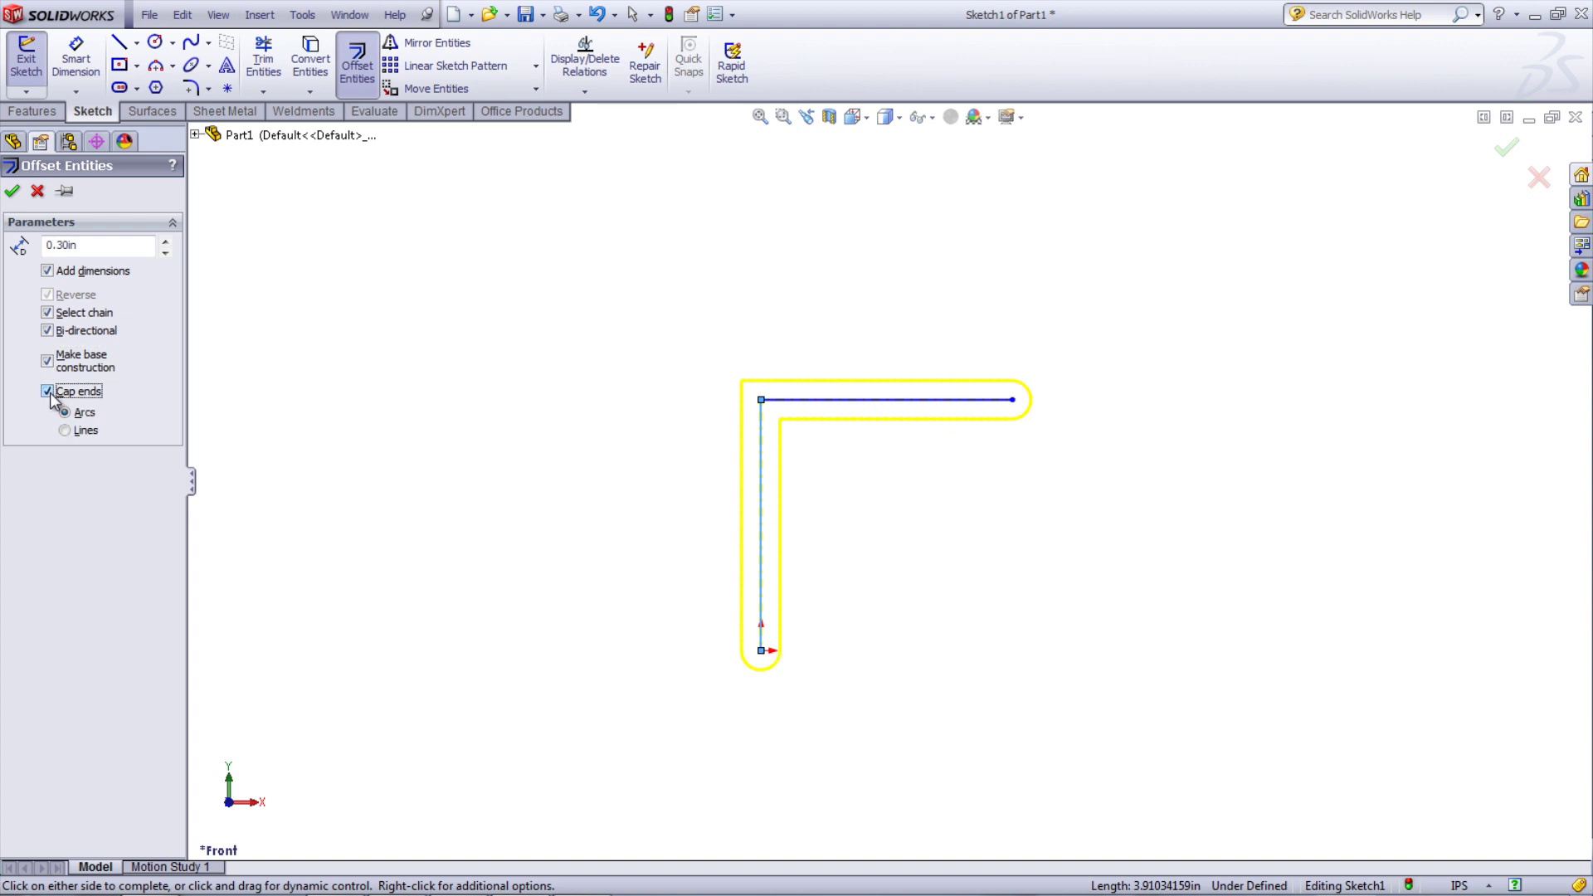
click(65, 430)
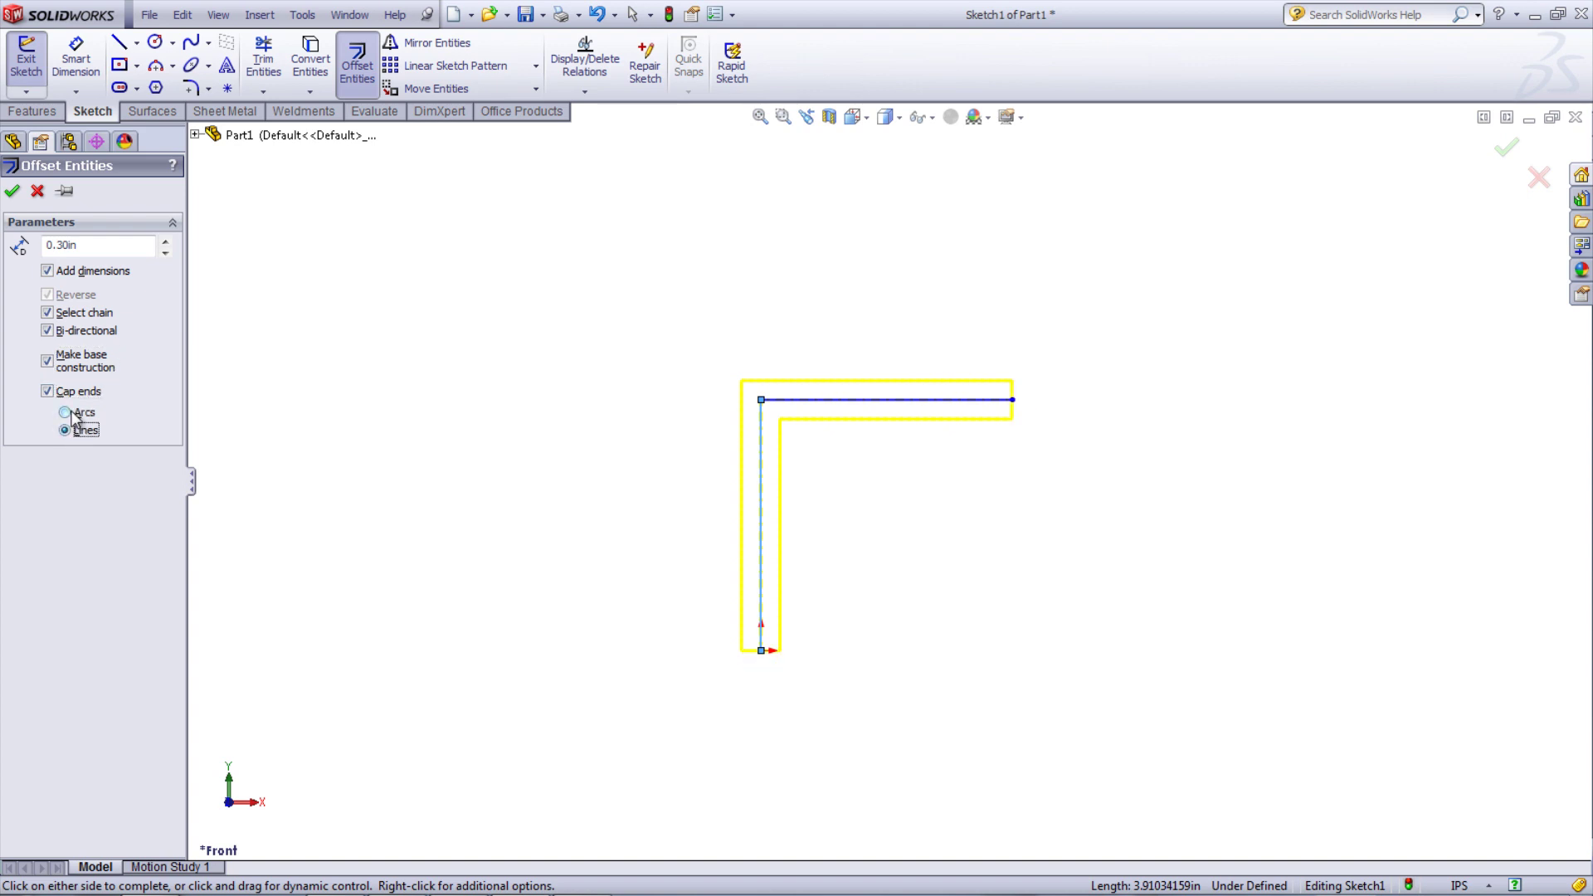
click(66, 413)
click(12, 192)
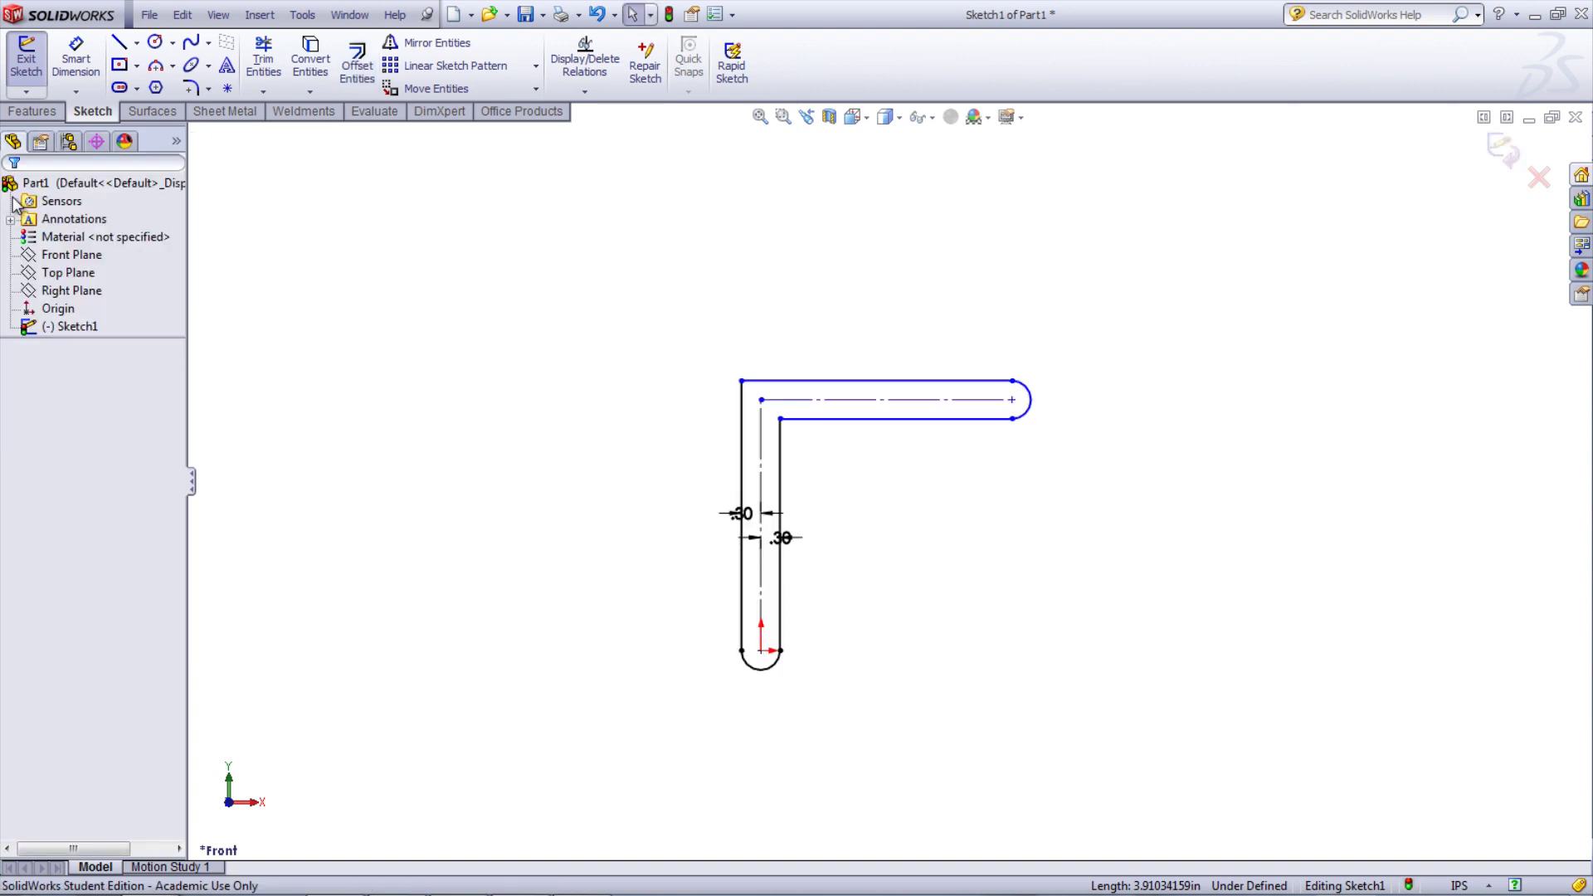
Move the two .30 dimensions apart, then select the outer left vertical line
drag(795, 548, 850, 549)
drag(744, 514, 674, 520)
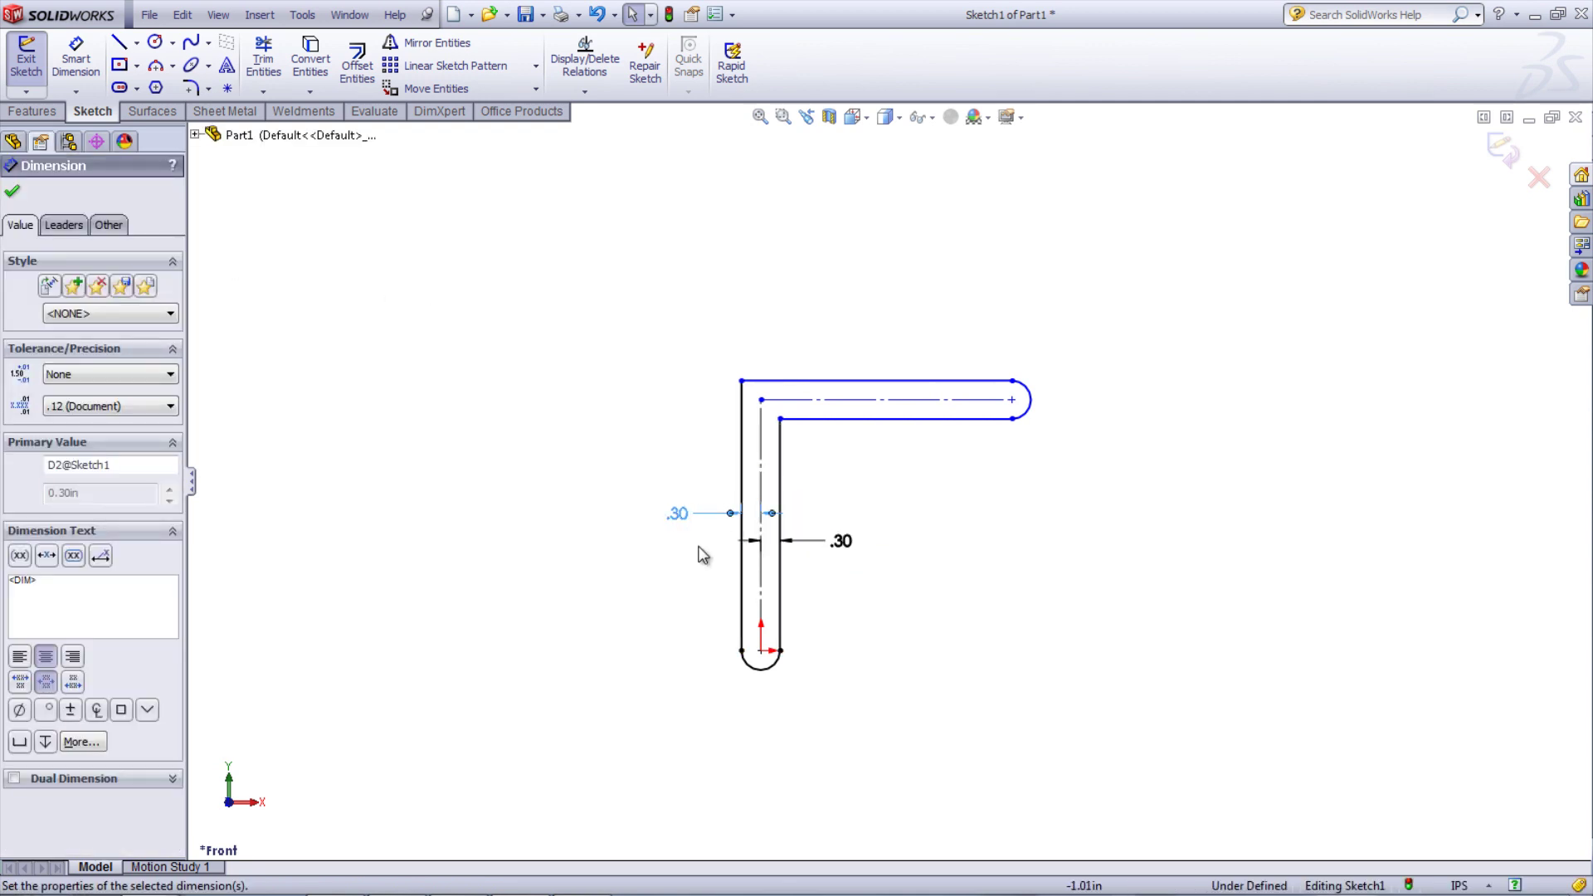
click(691, 561)
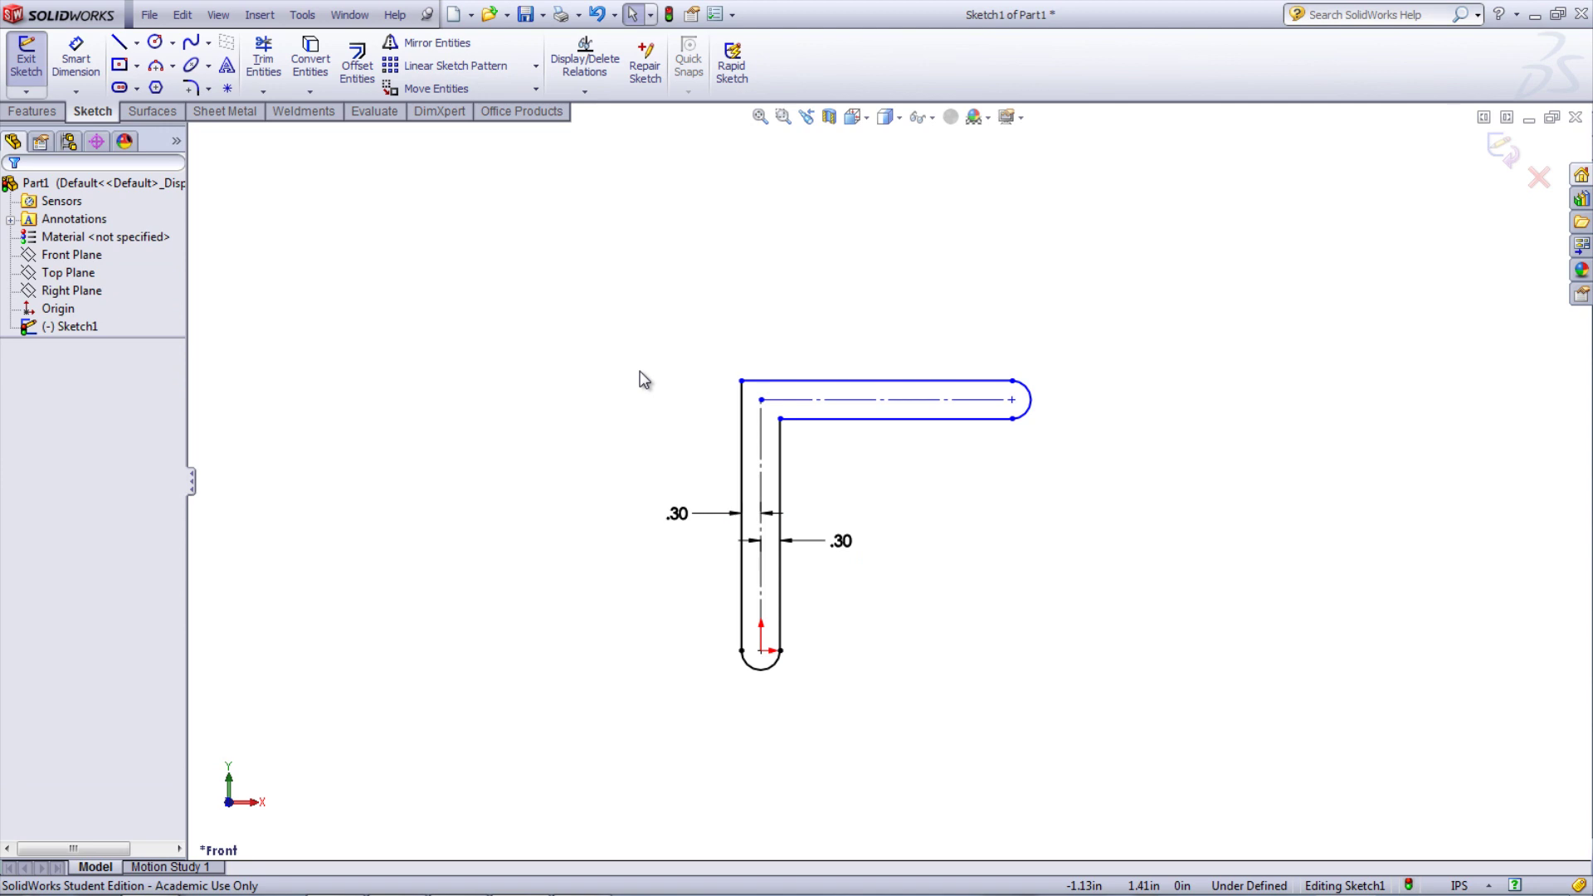
click(742, 564)
Create a new sketch from the selected top line, right arc and bottom arc
ctrl+click(809, 383)
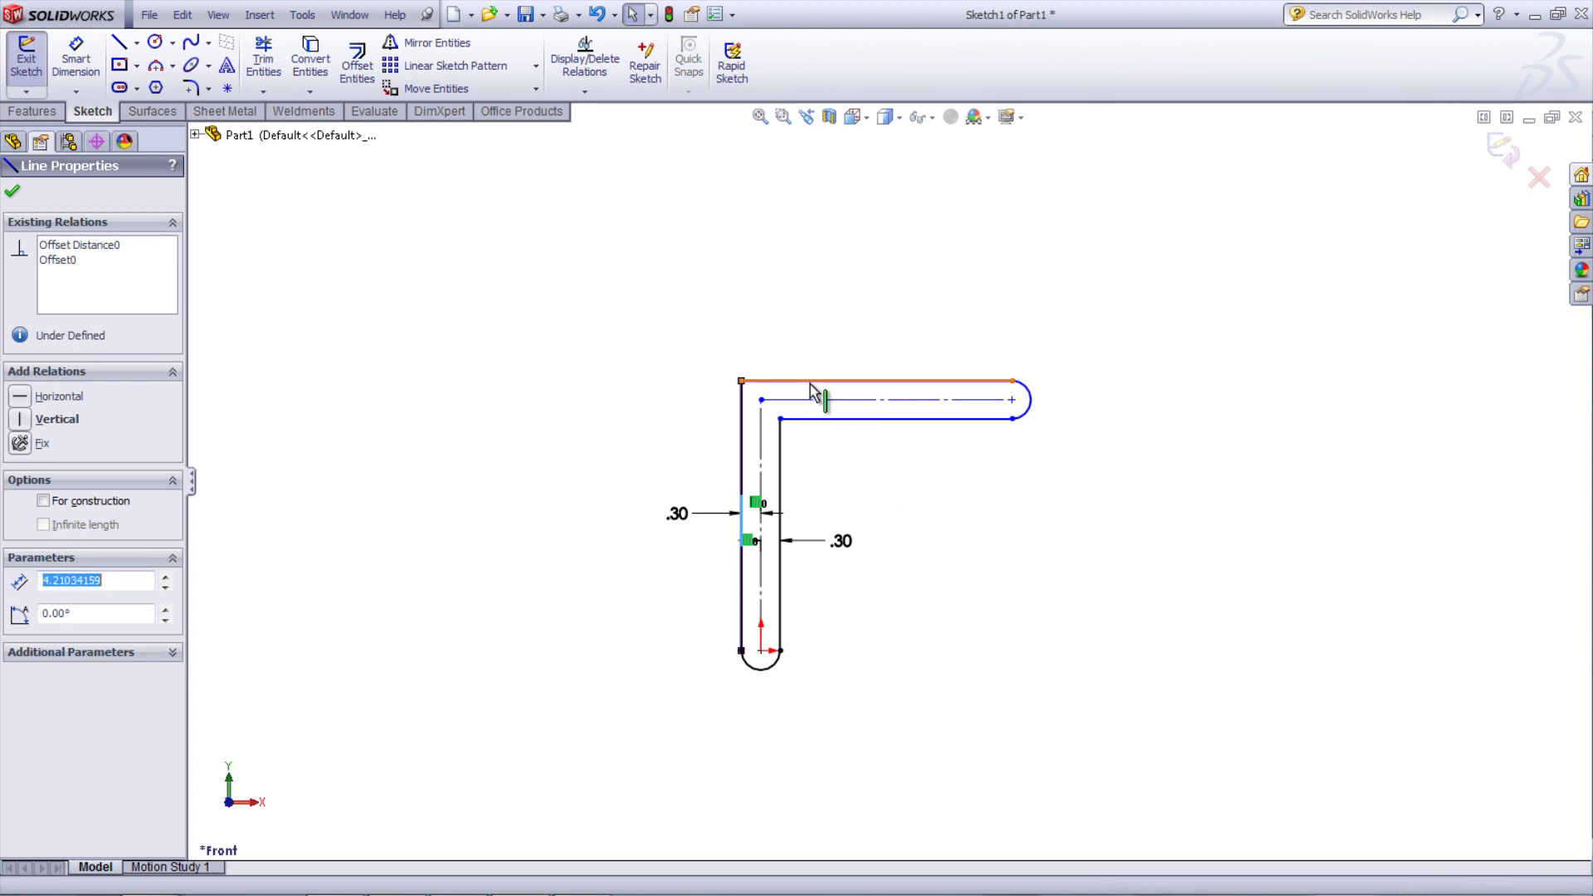
ctrl+click(1028, 411)
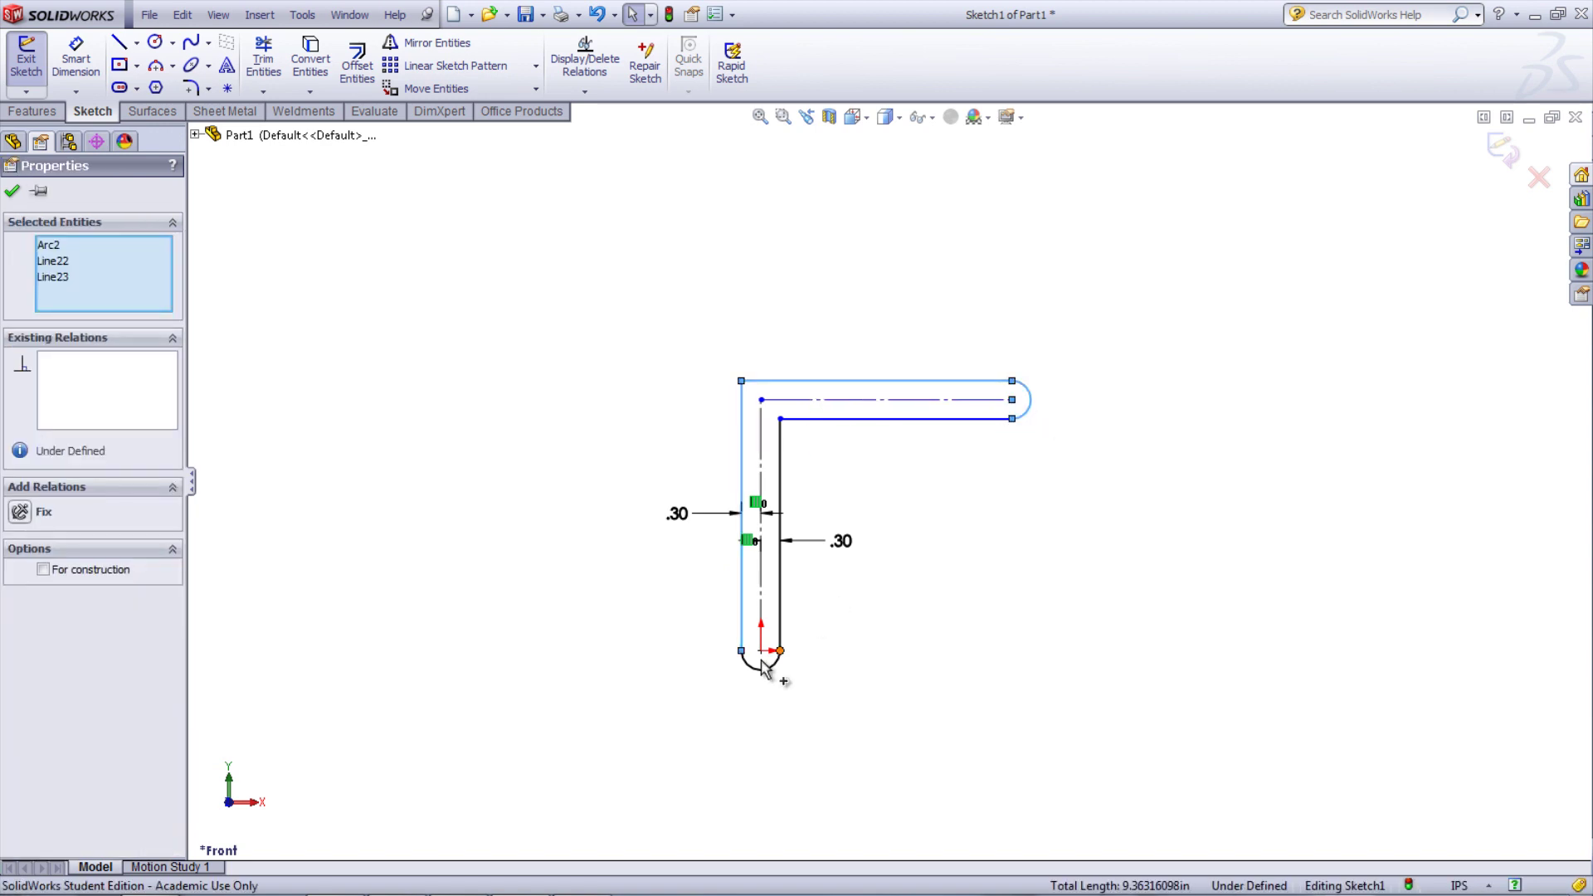
ctrl+click(760, 670)
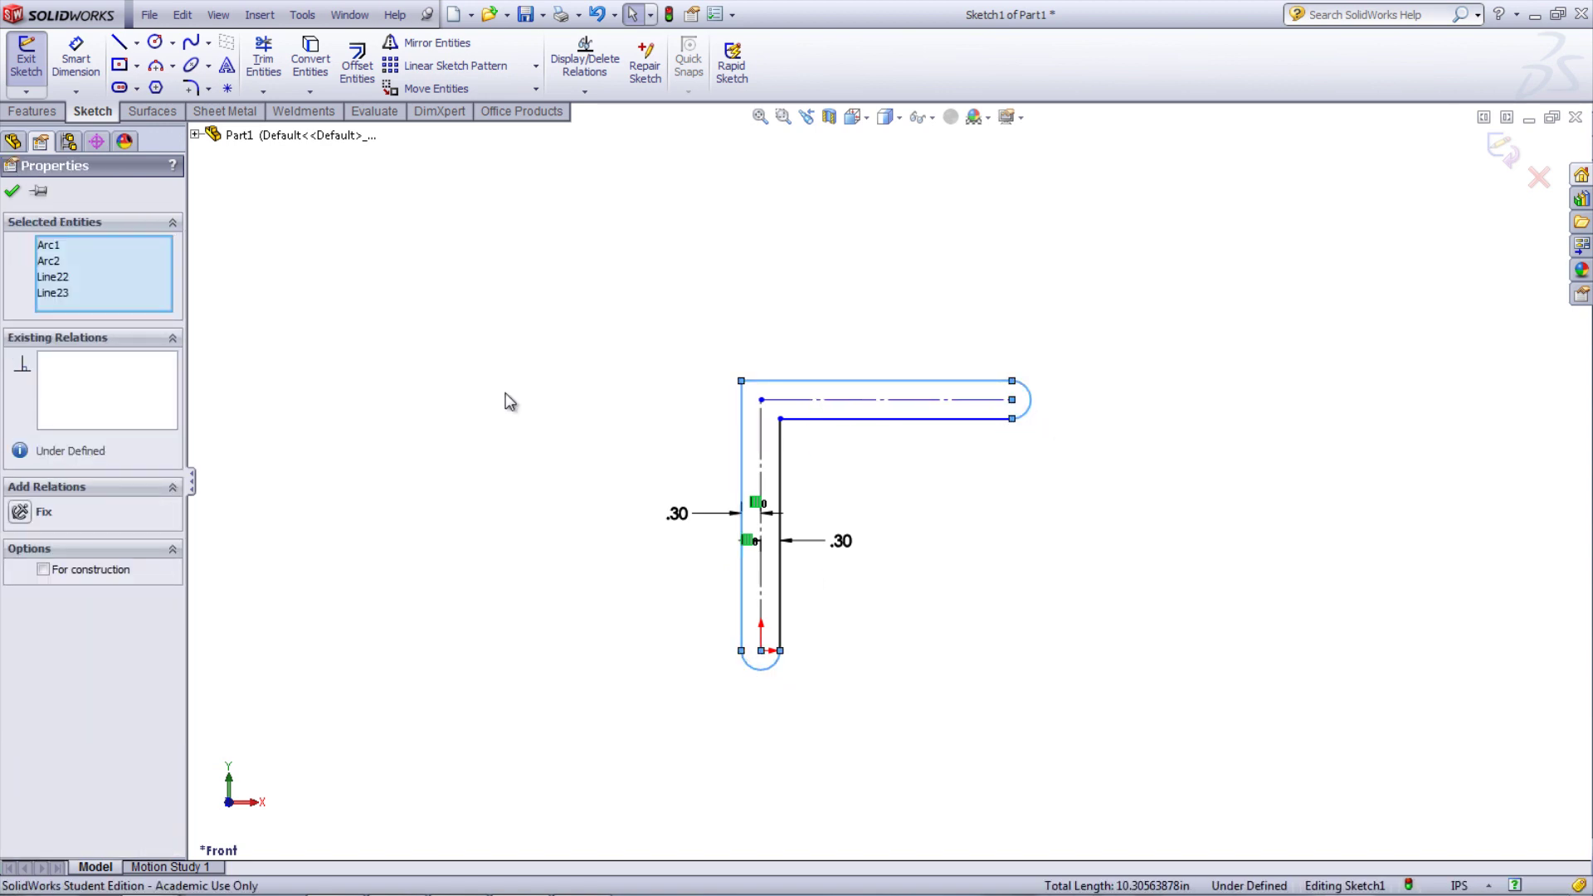
click(302, 14)
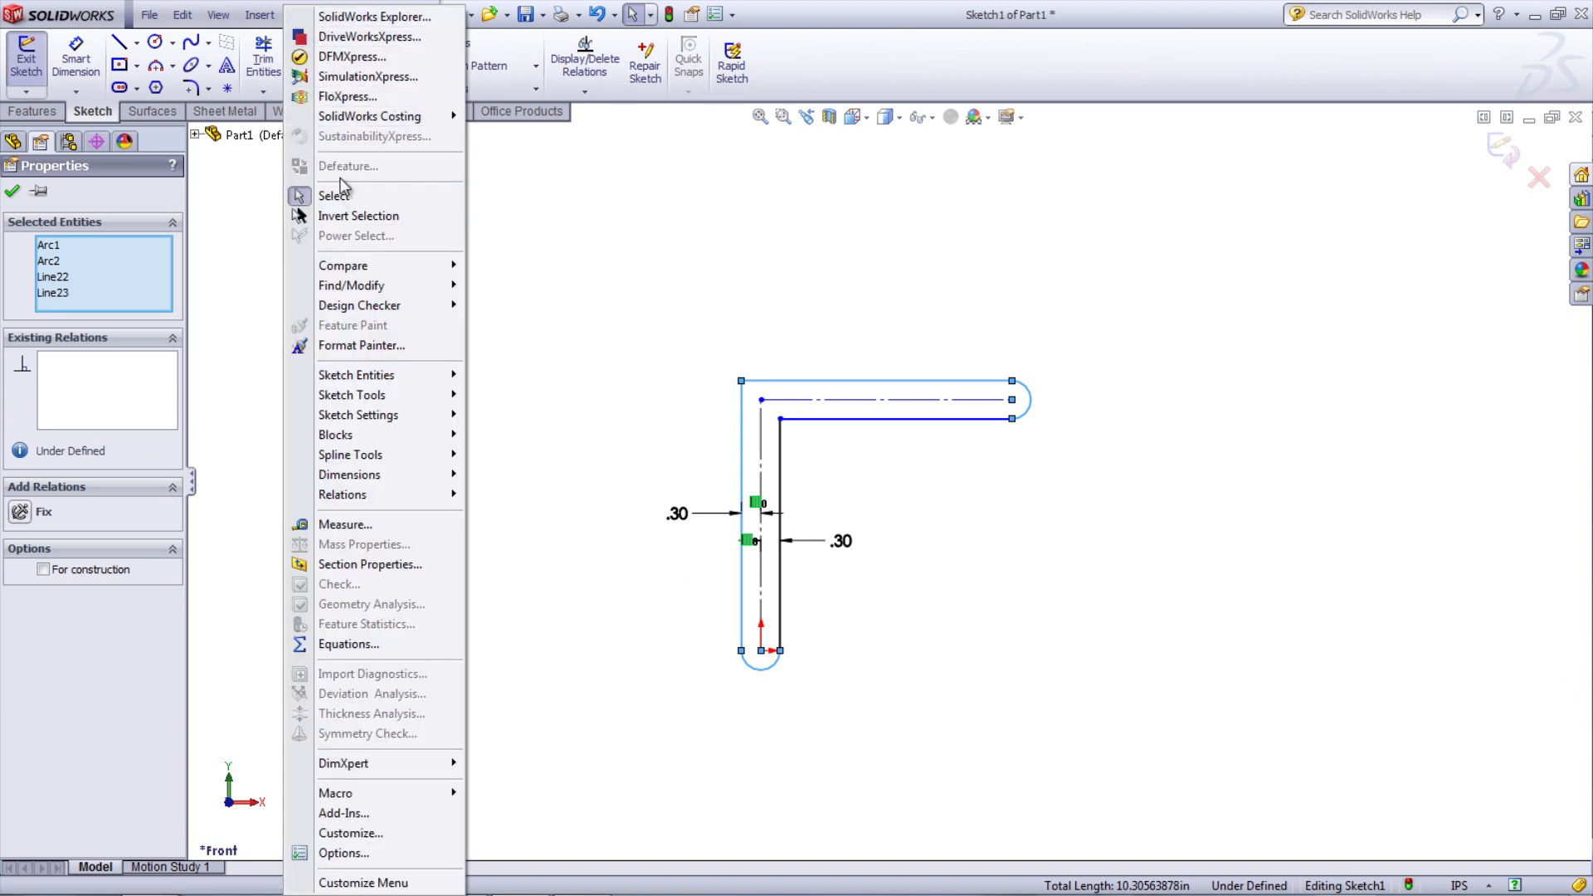
mouse_move(378, 399)
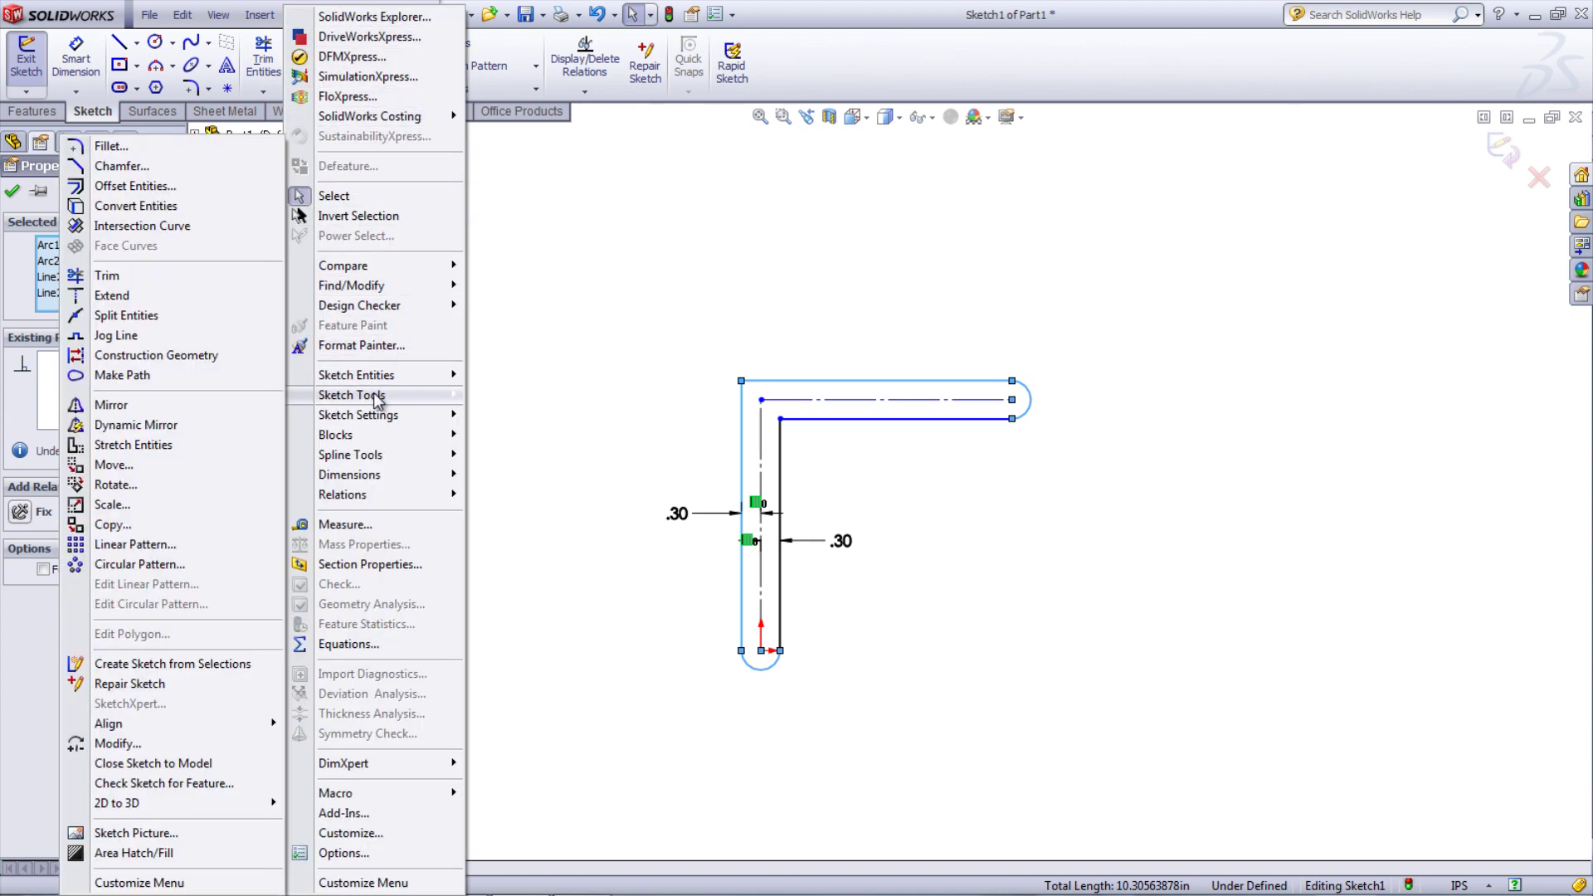
click(199, 663)
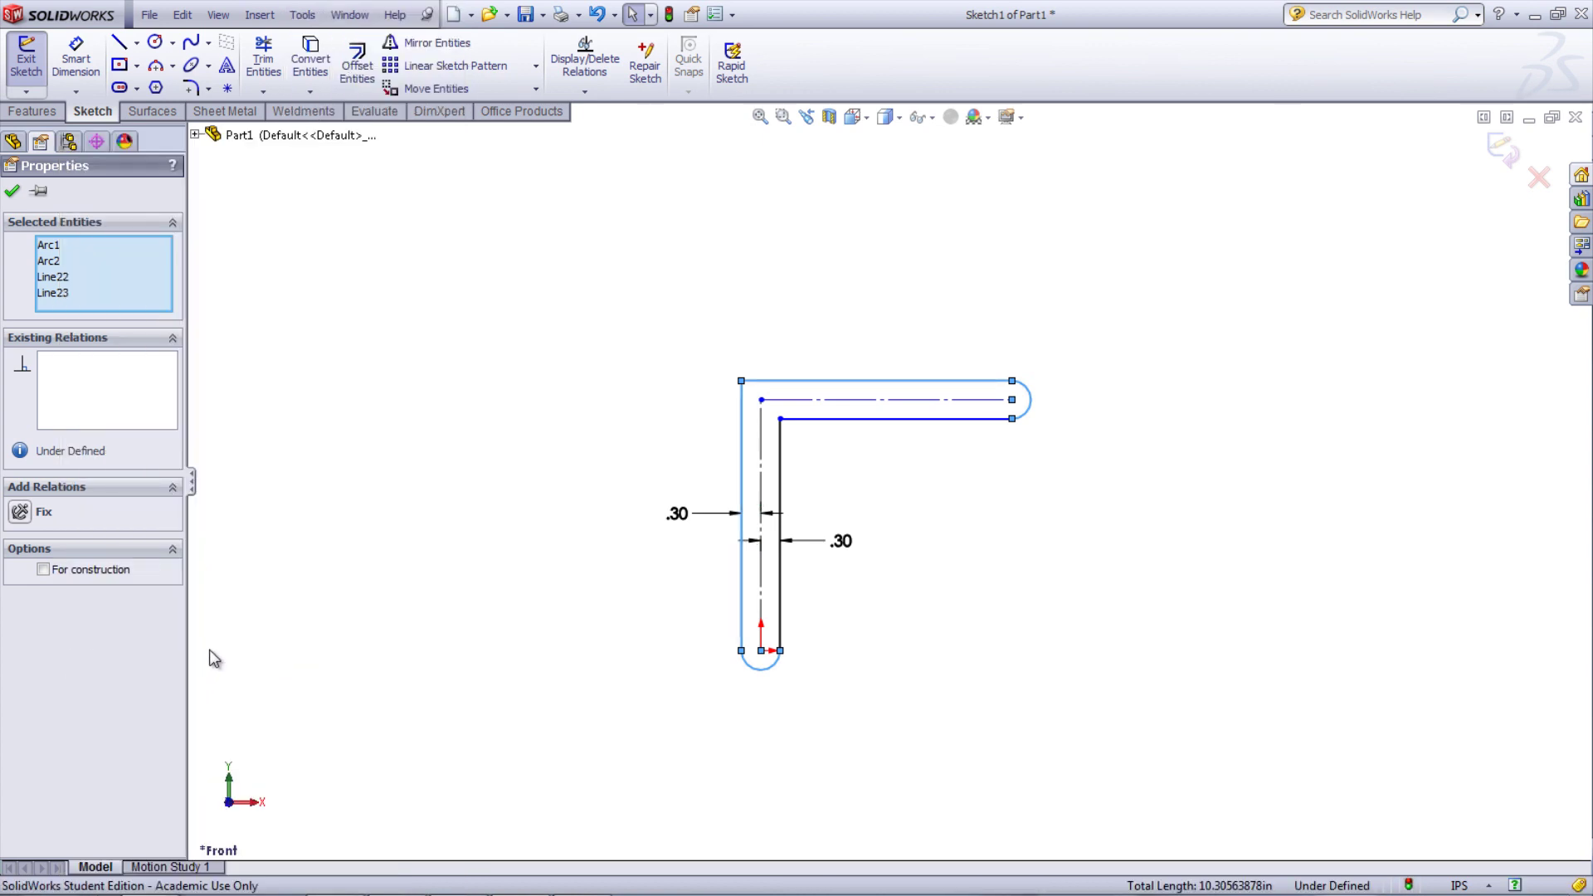
Edit Sketch2 and reattach its top-left corner with a Coincident relation
click(25, 73)
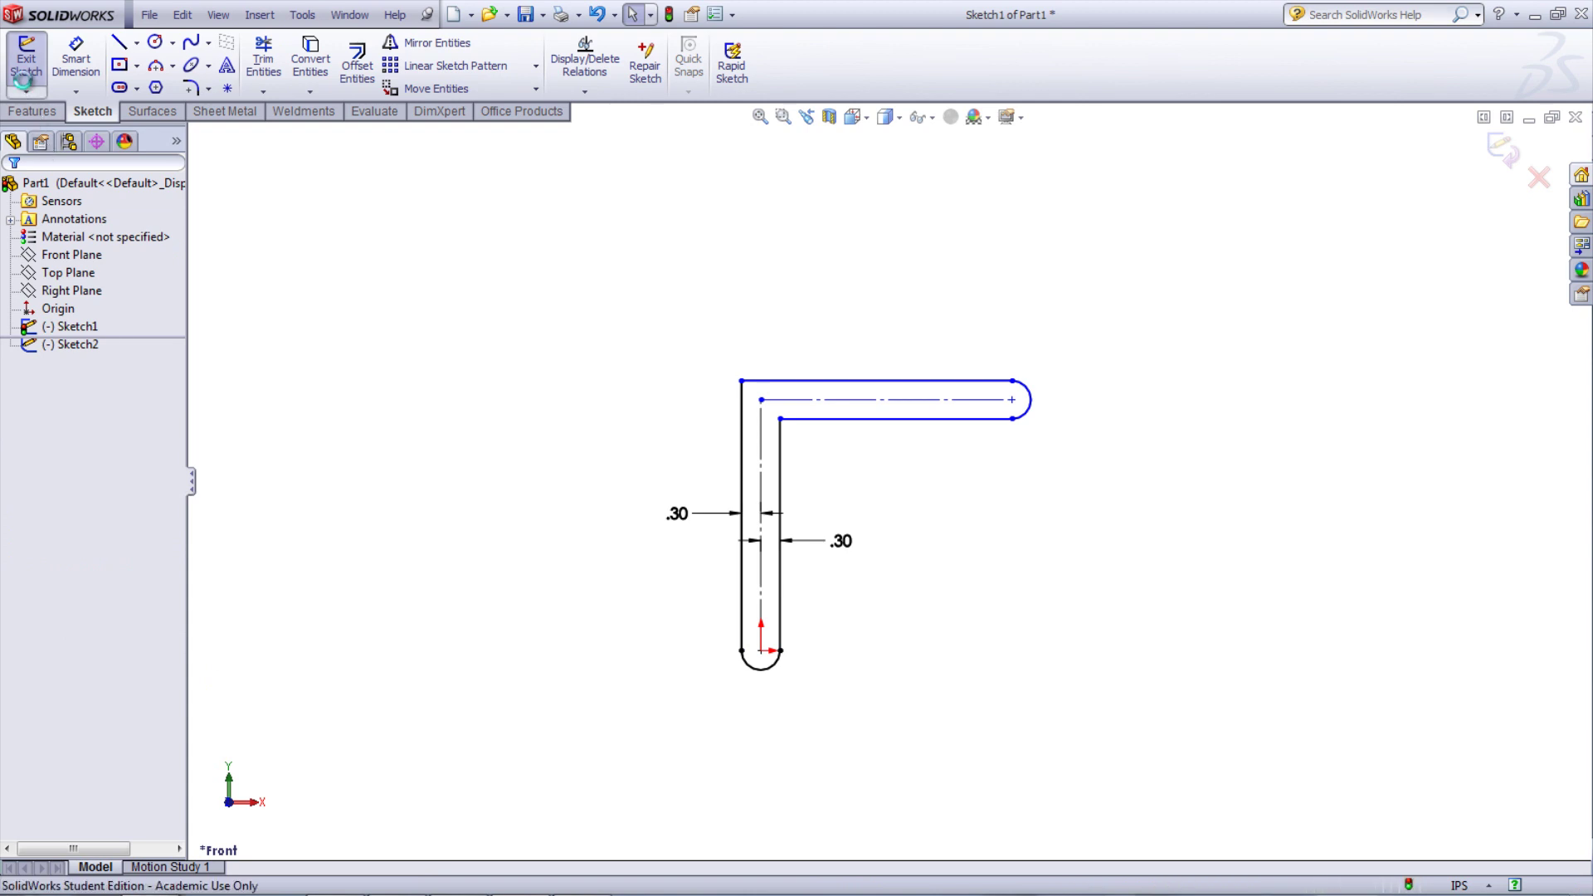
click(25, 75)
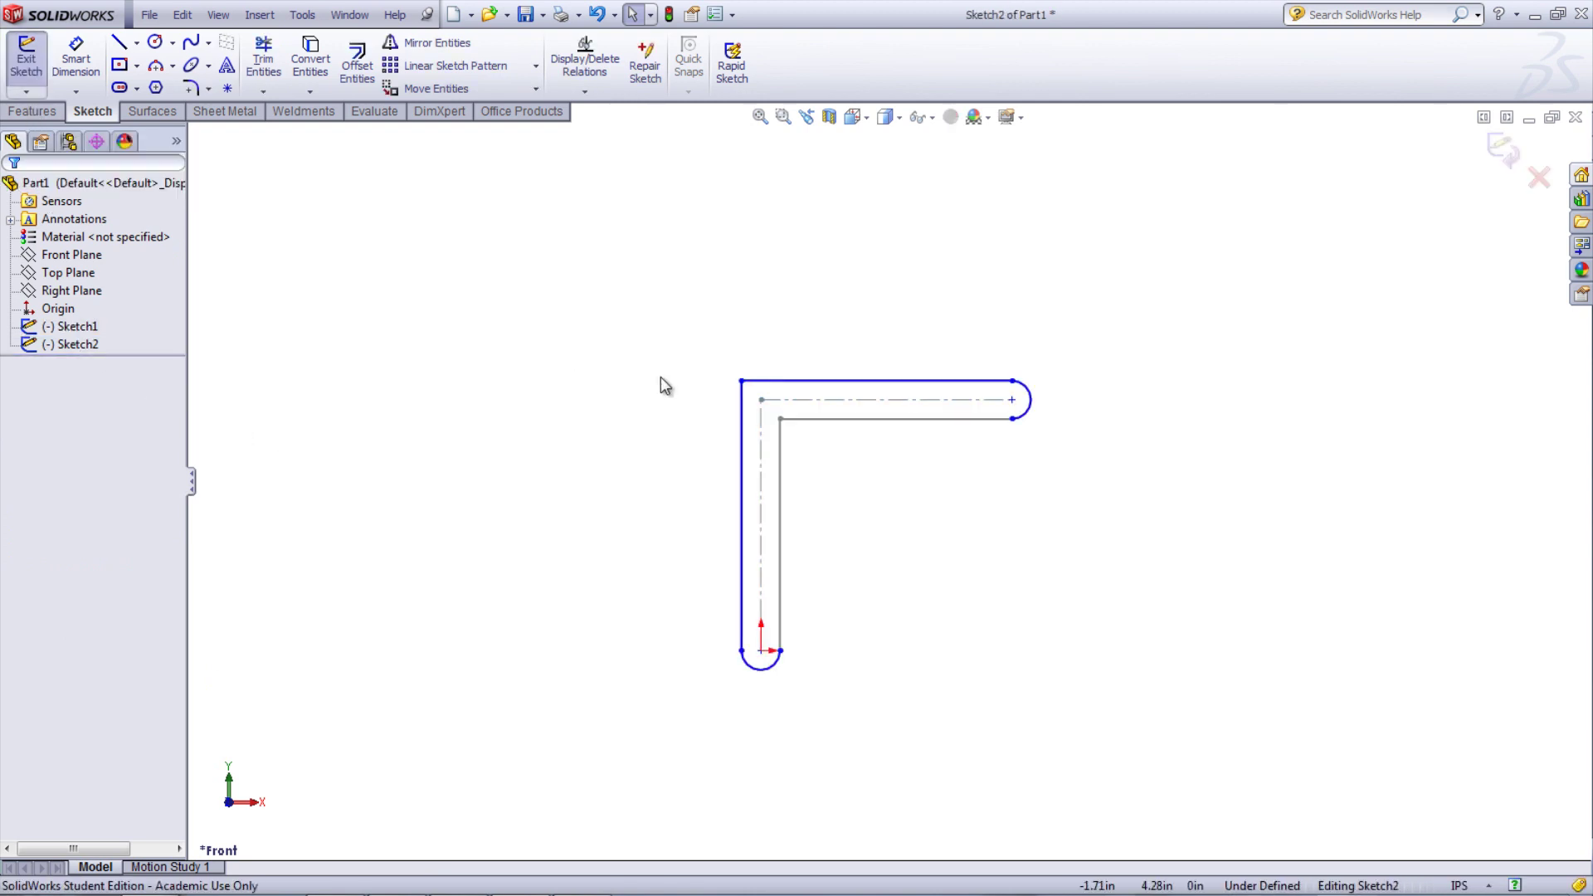
mouse_move(741, 381)
mouse_down()
mouse_move(734, 356)
mouse_move(698, 367)
mouse_move(713, 357)
mouse_up()
ctrl+click(742, 382)
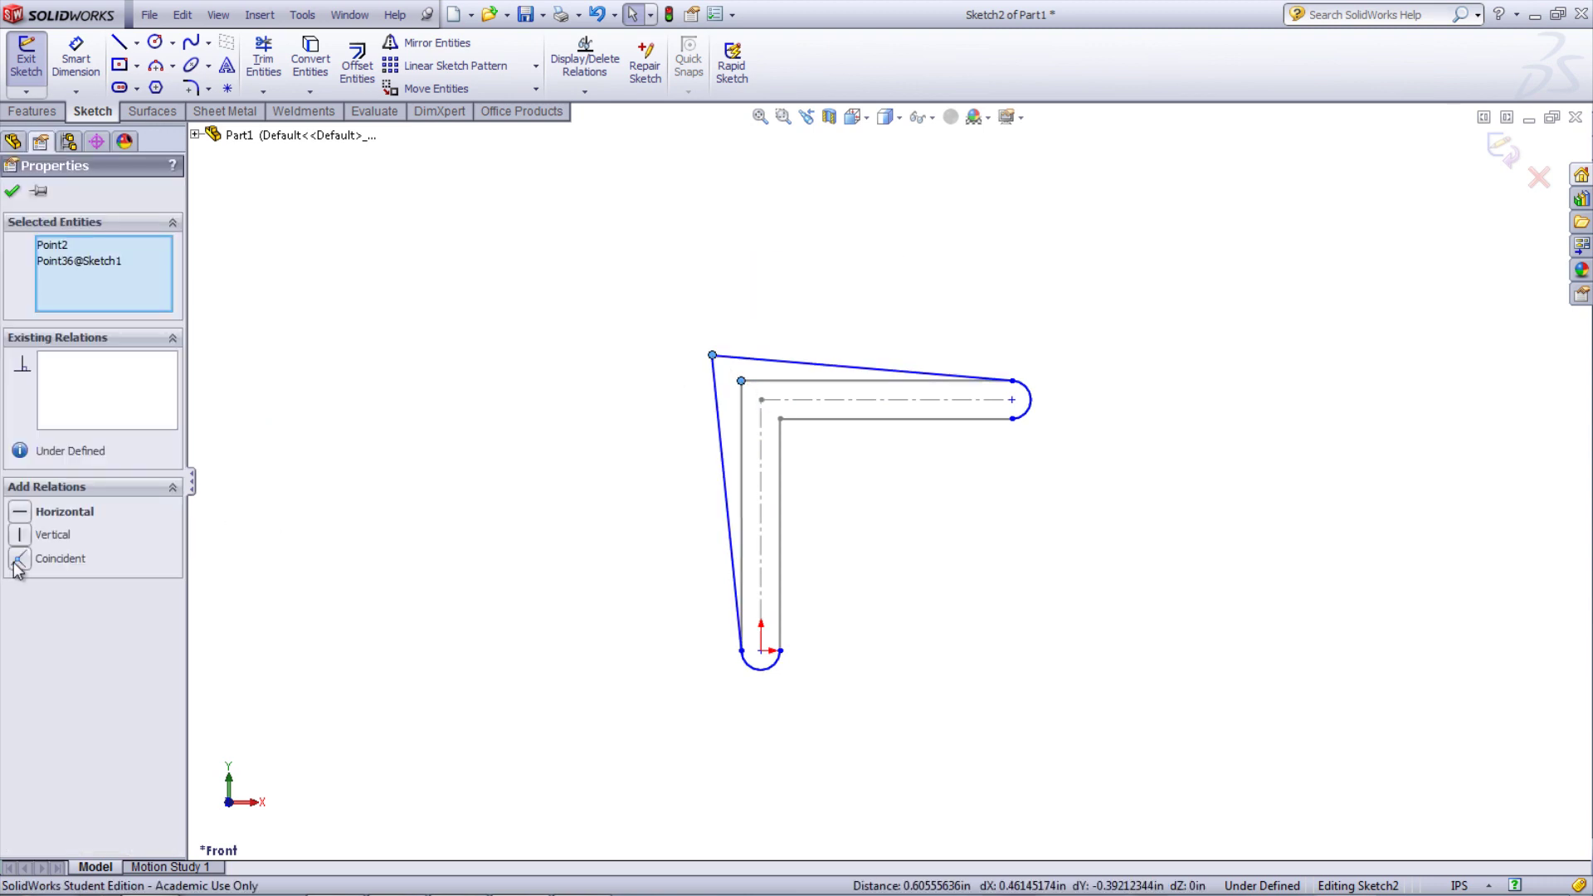
click(55, 559)
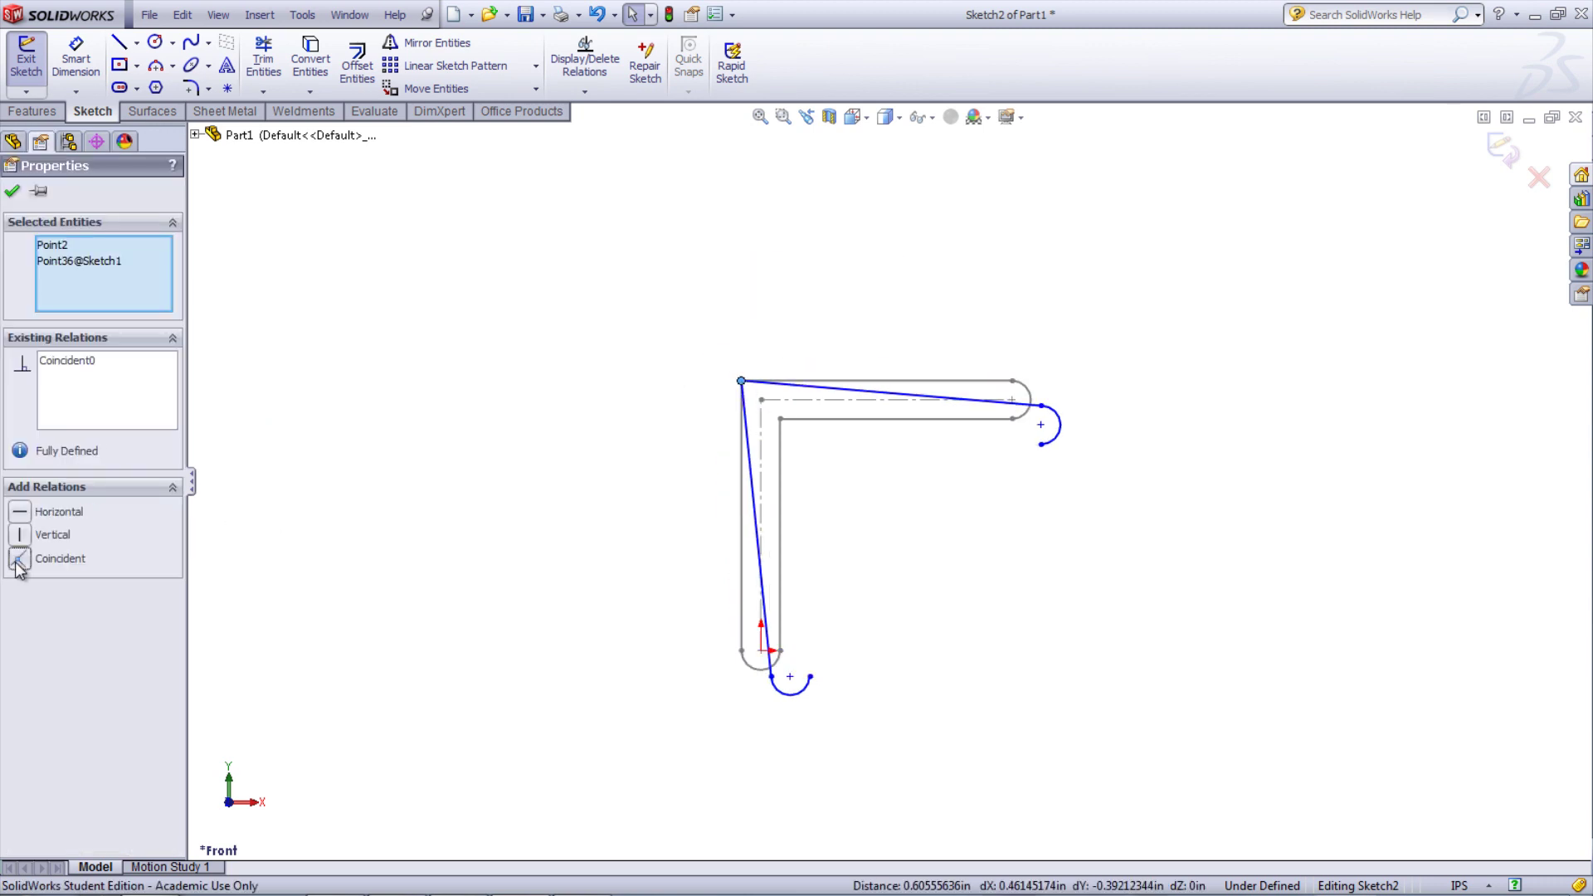
Make the bottom line and arc endpoints coincident, and the right arc and top line endpoints
click(765, 676)
ctrl+click(741, 653)
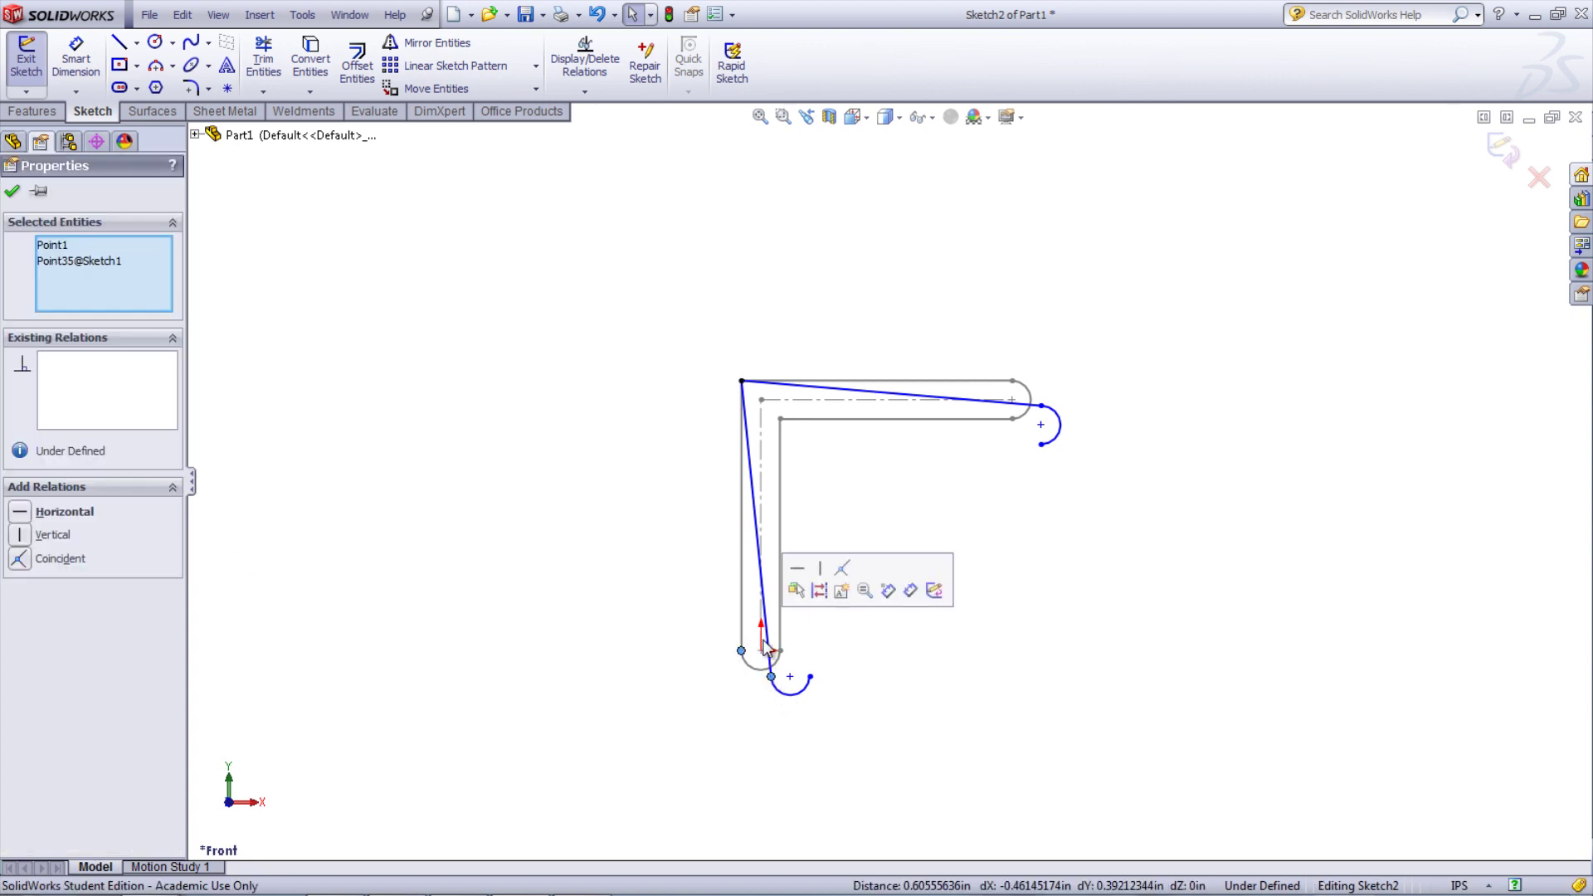
click(848, 580)
click(1039, 404)
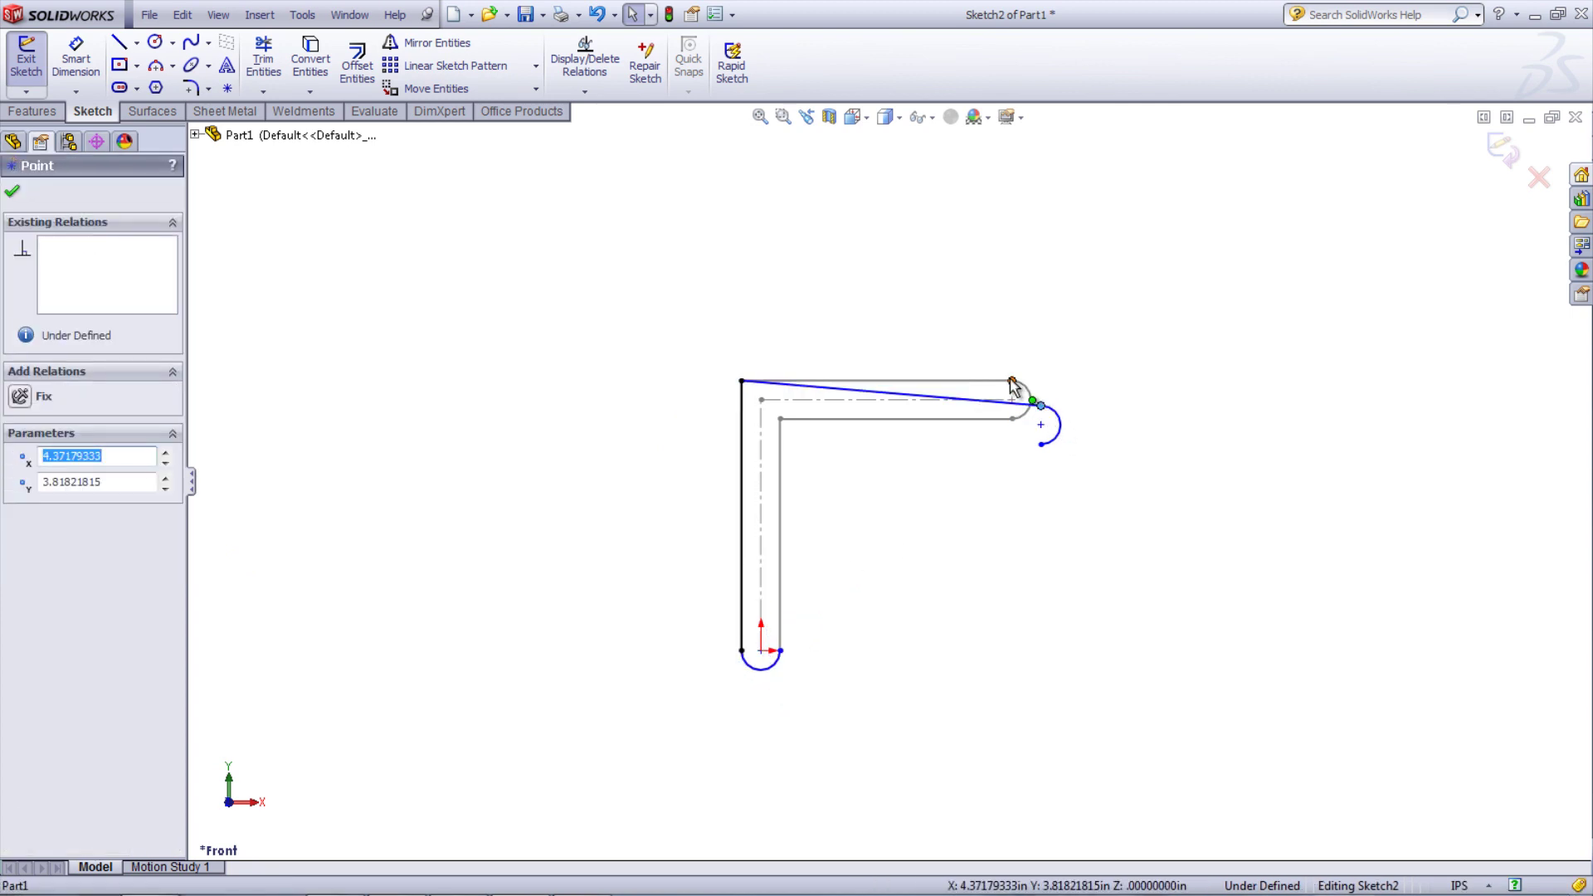
ctrl+click(1013, 381)
click(1110, 308)
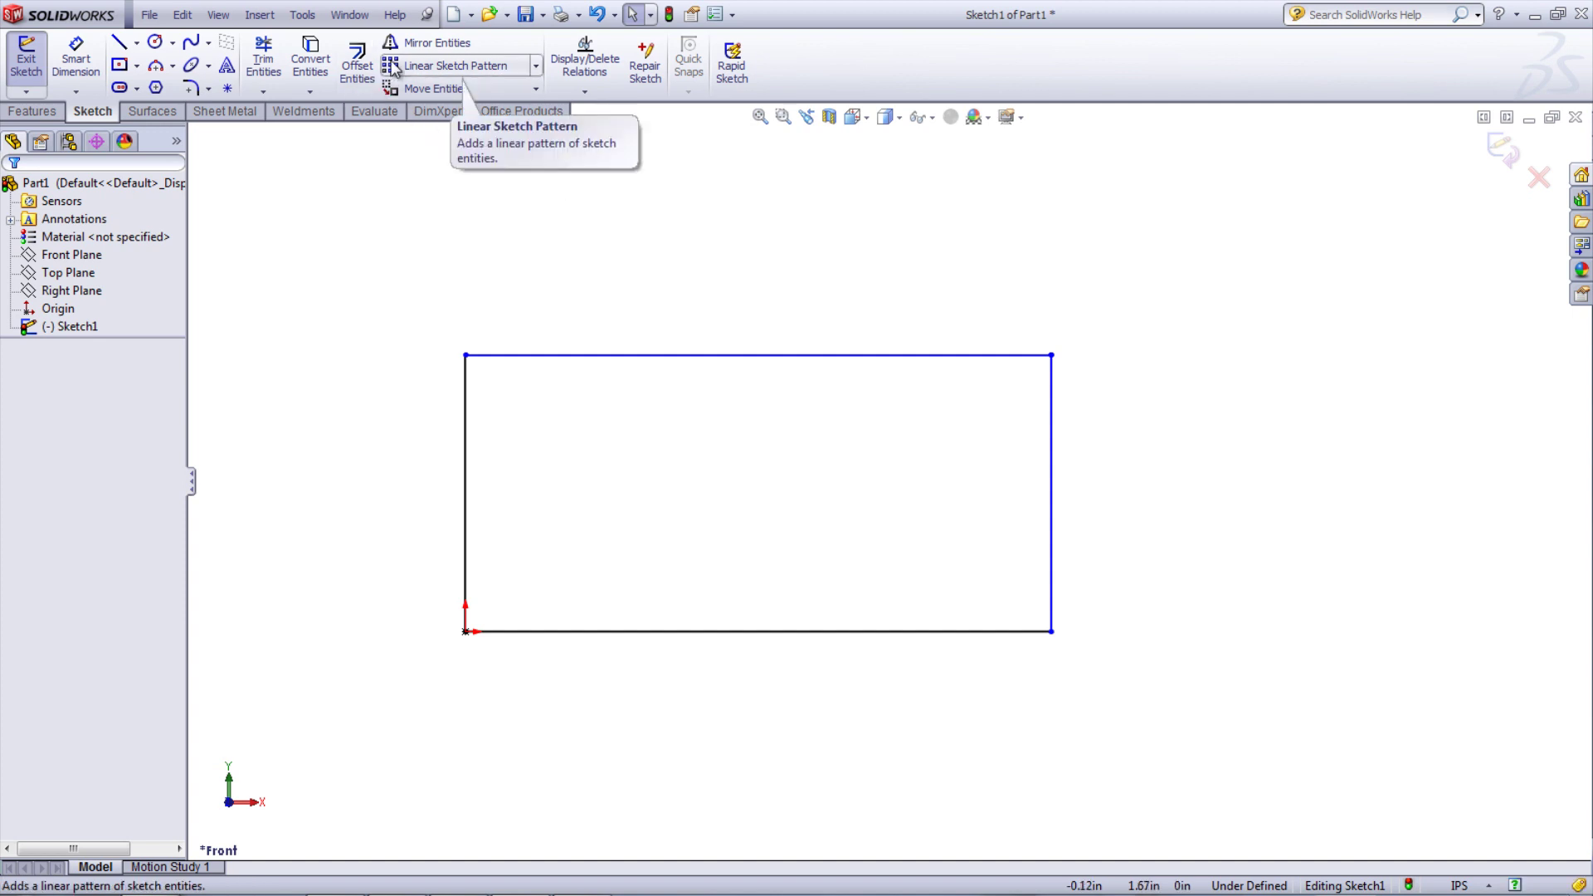
Run Repair Sketch, zoom to the top-right two-point gap and merge the endpoint onto the corner
click(314, 16)
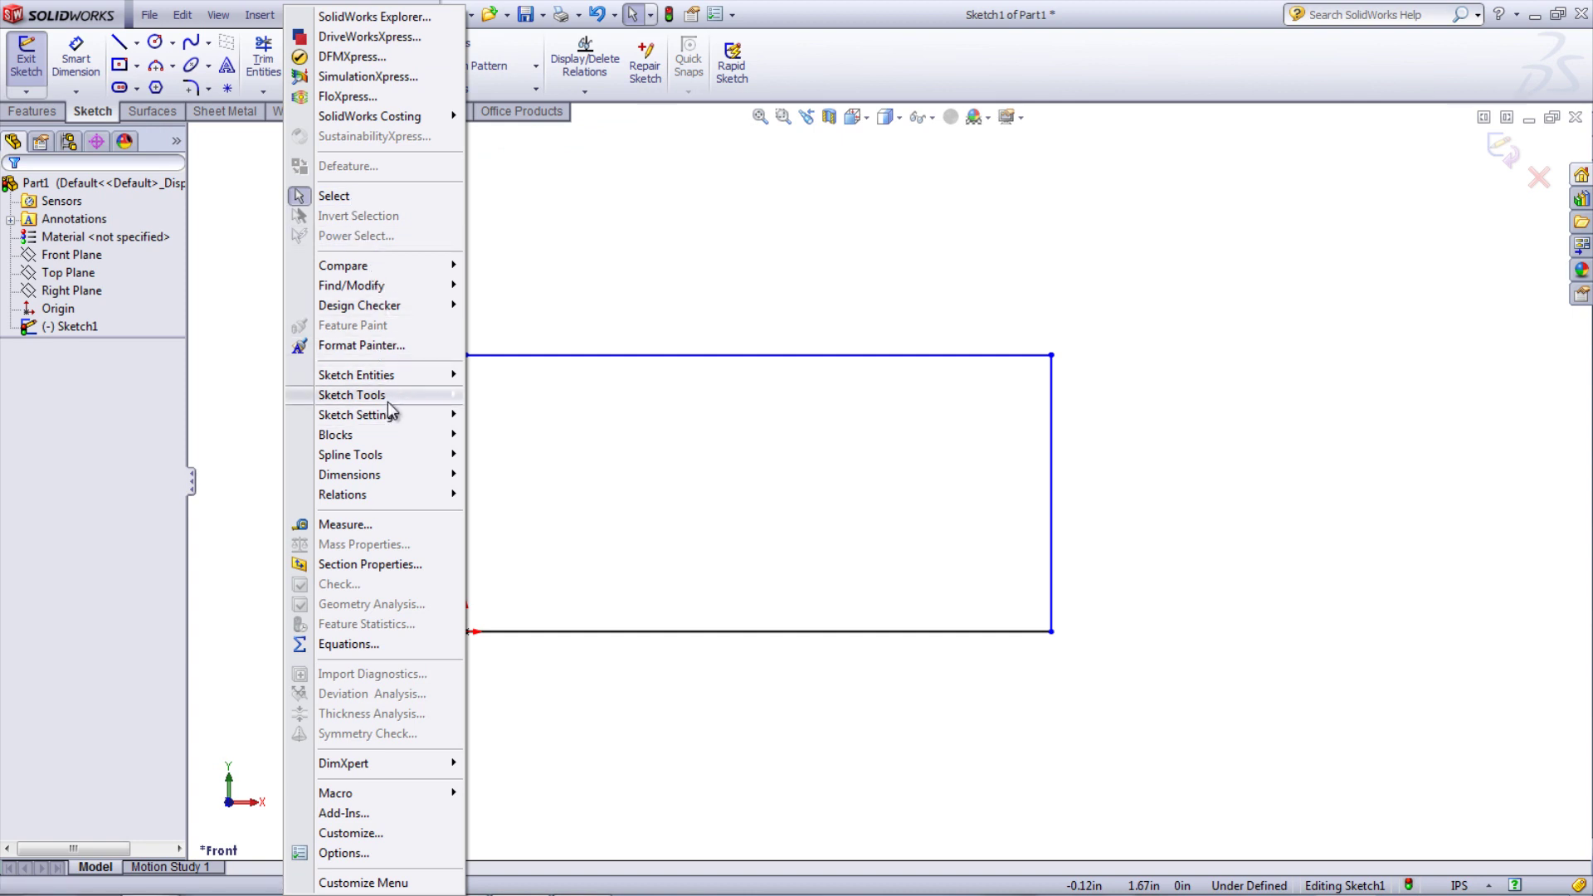
mouse_move(387, 403)
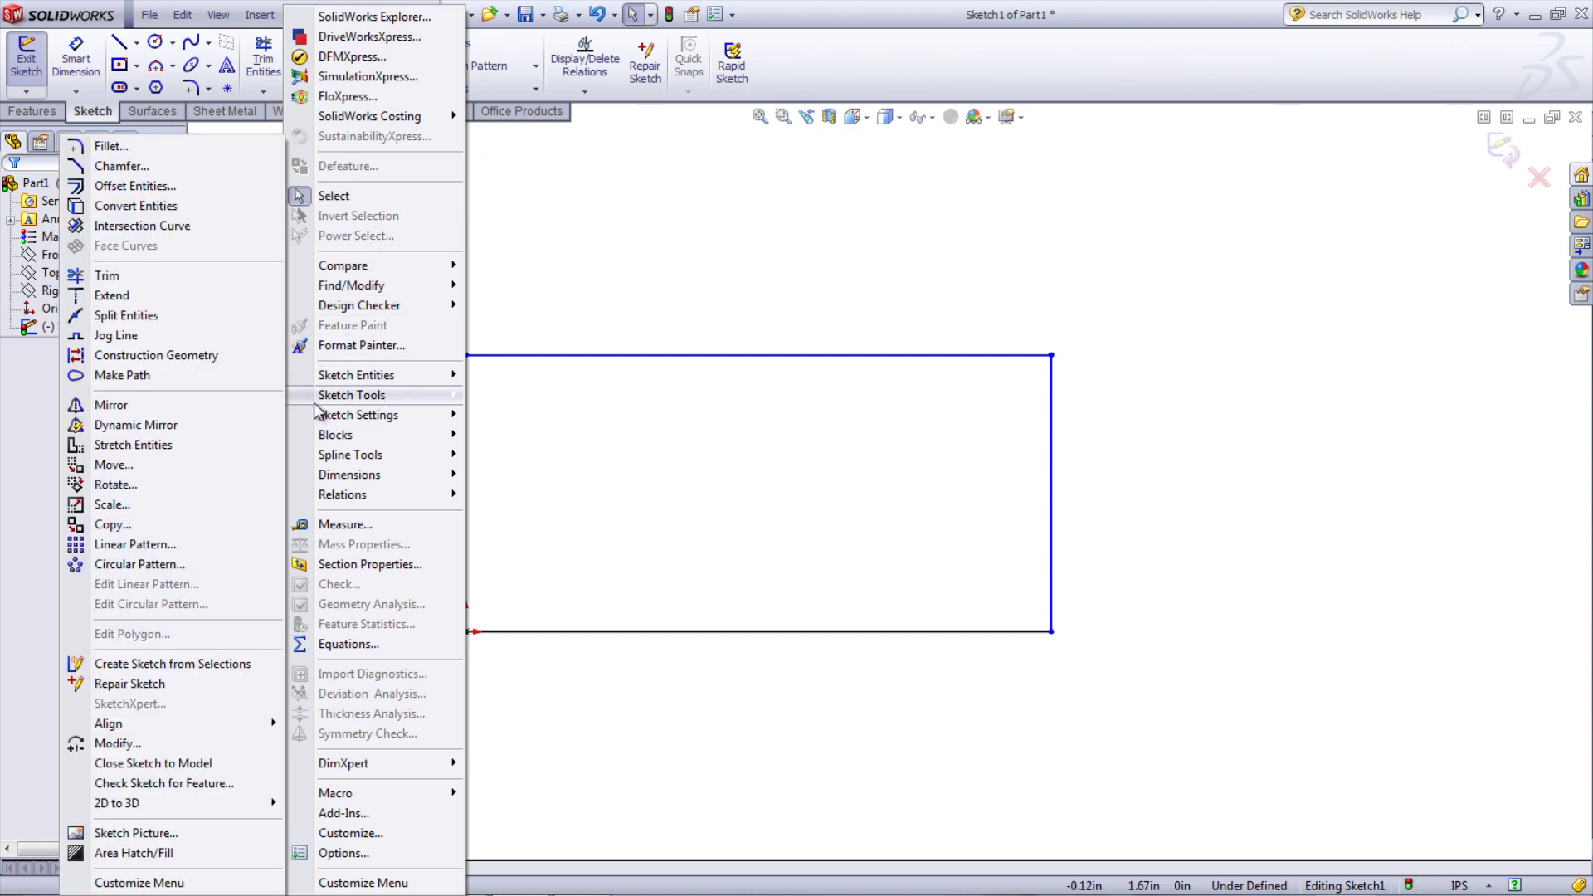
click(189, 681)
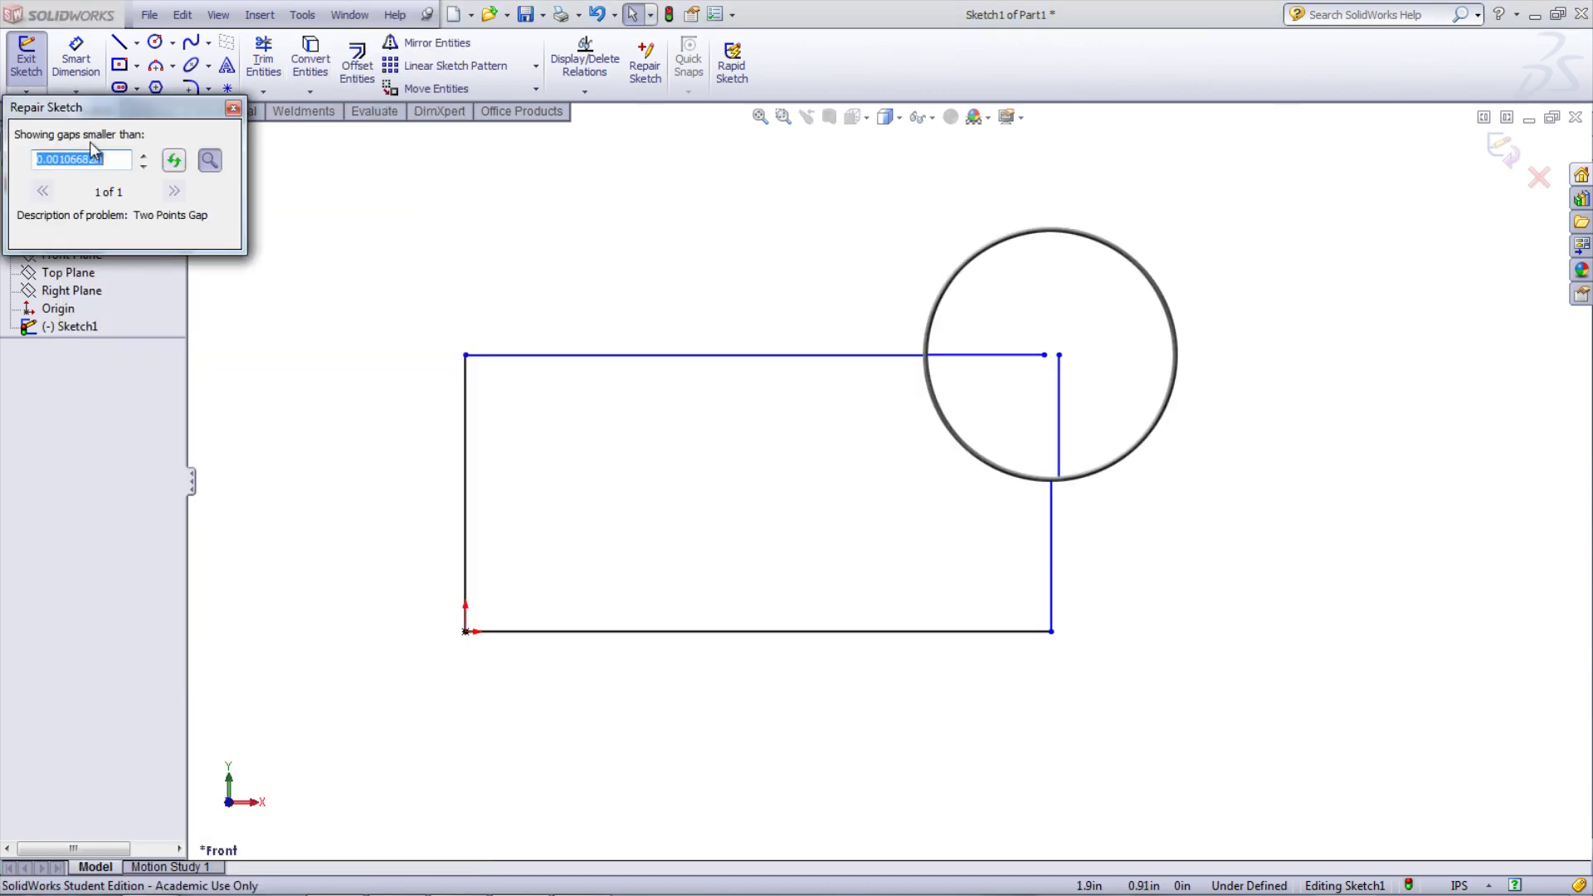
click(210, 161)
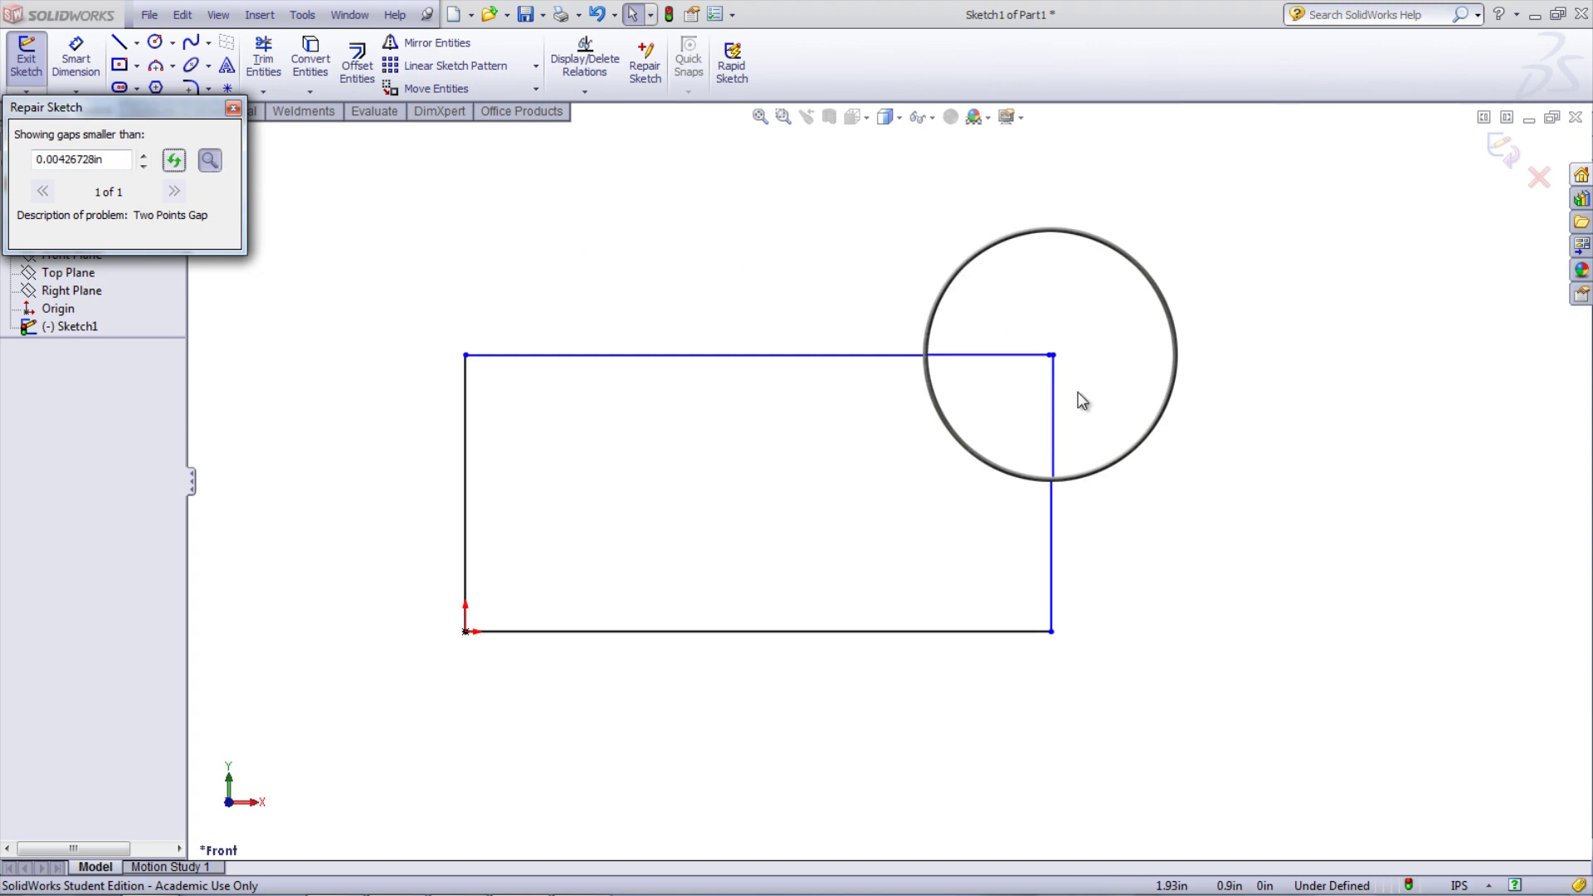
drag(1054, 363, 1055, 362)
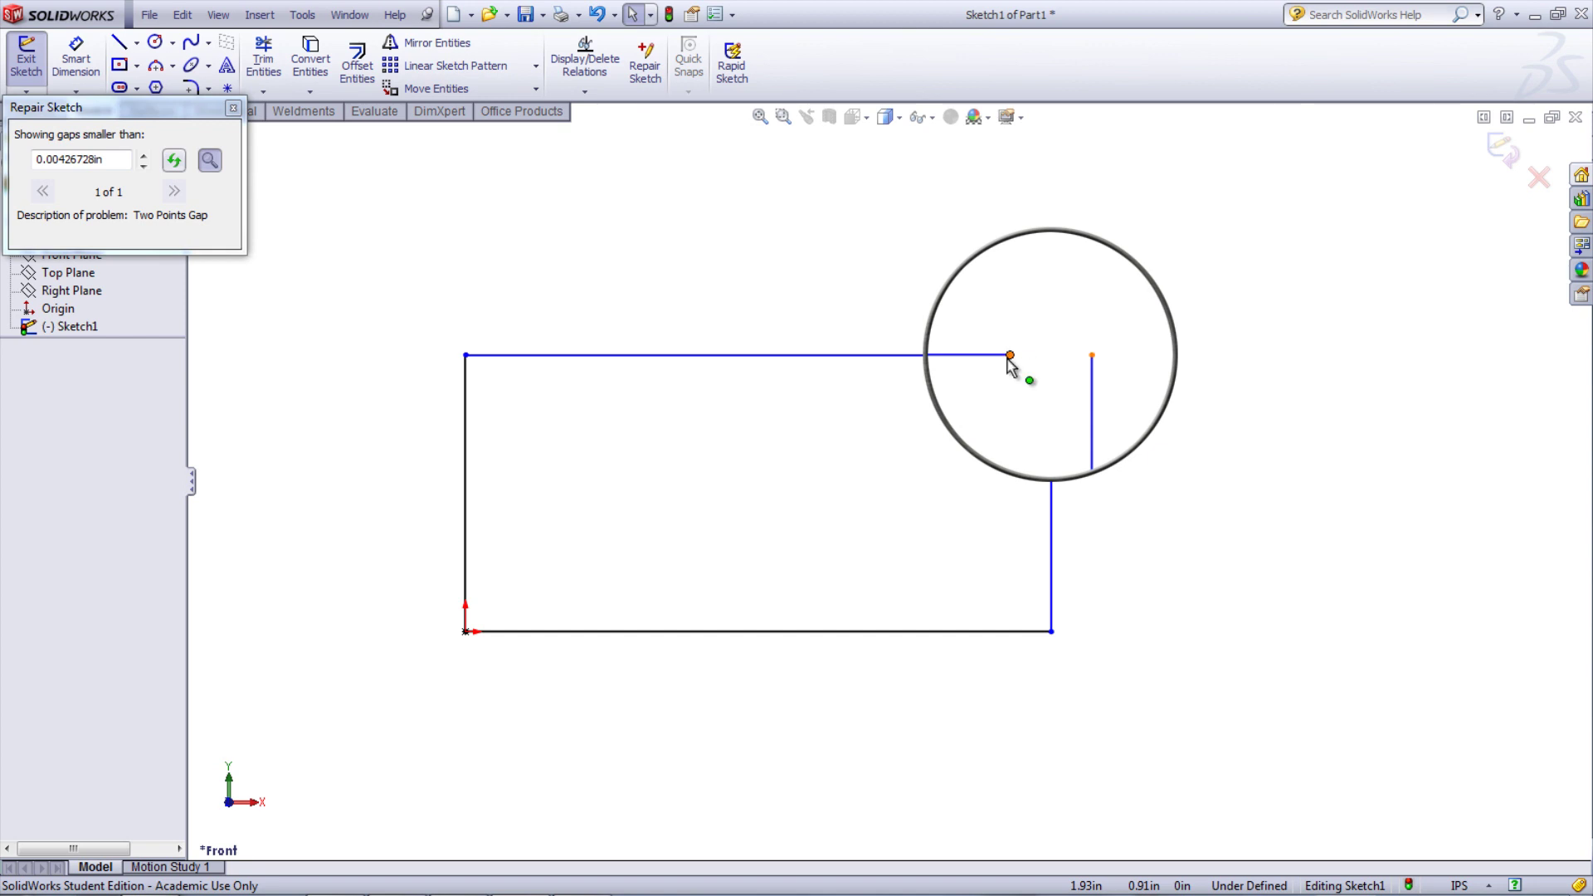
drag(1011, 355, 1092, 363)
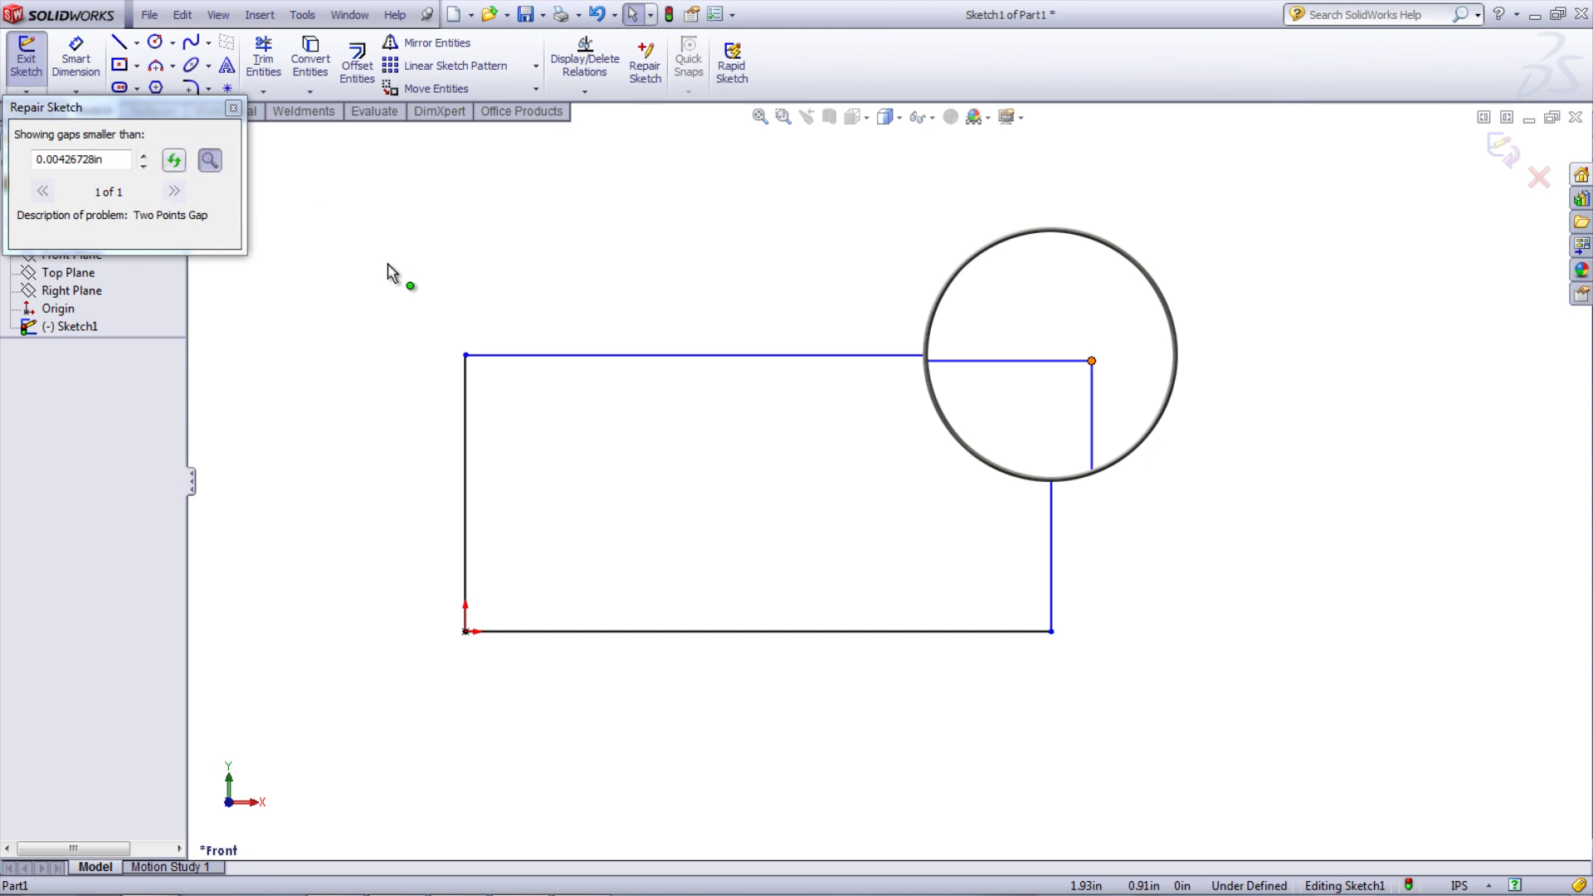
key(ctrl+z)
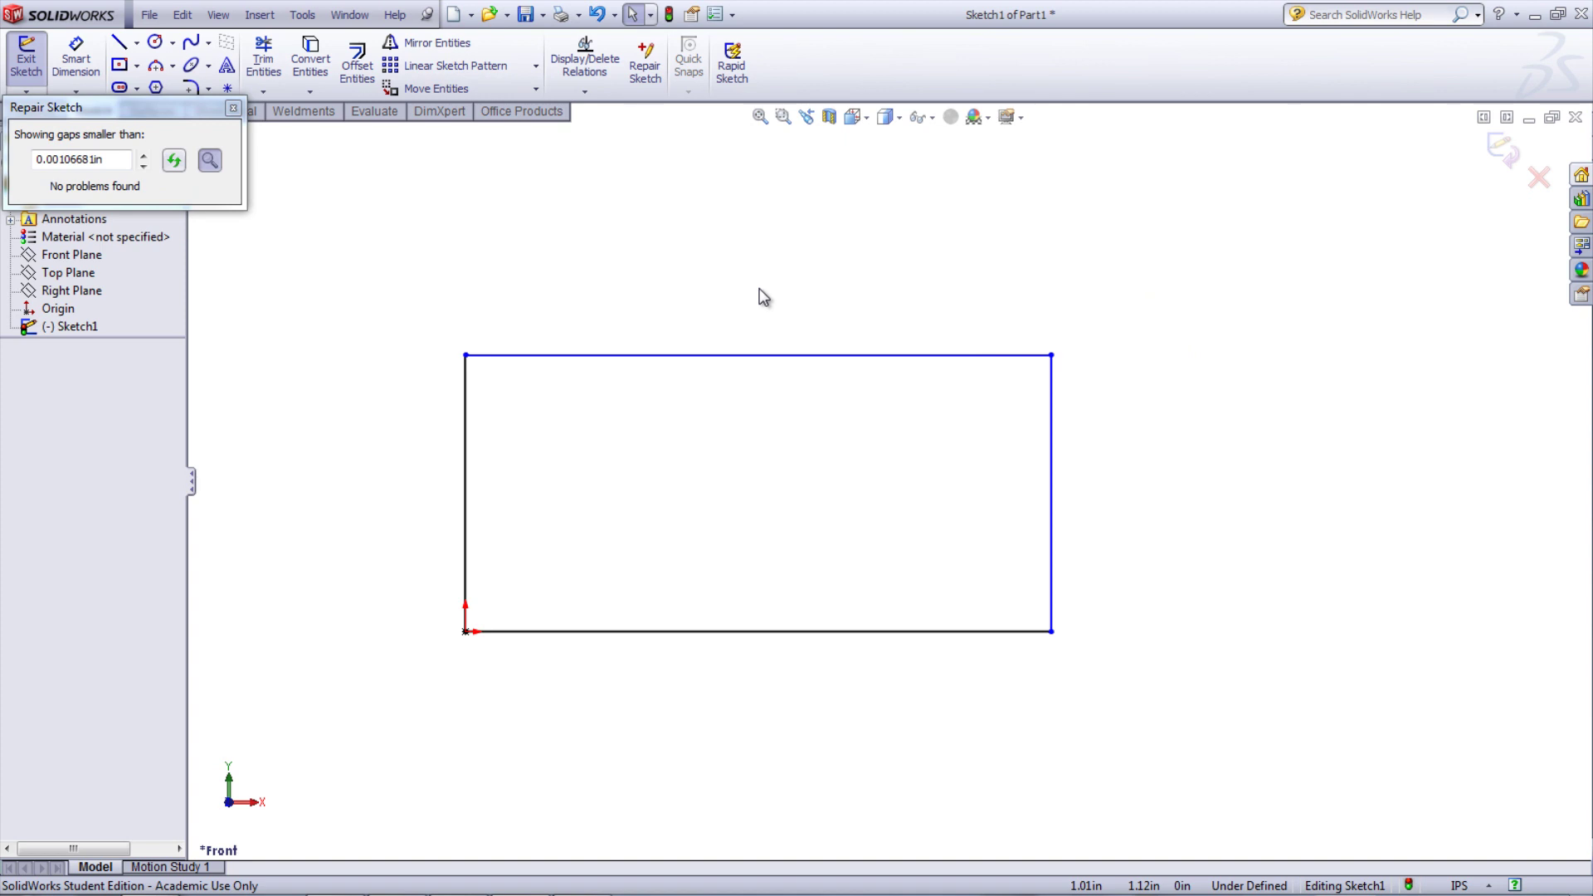
key(Escape)
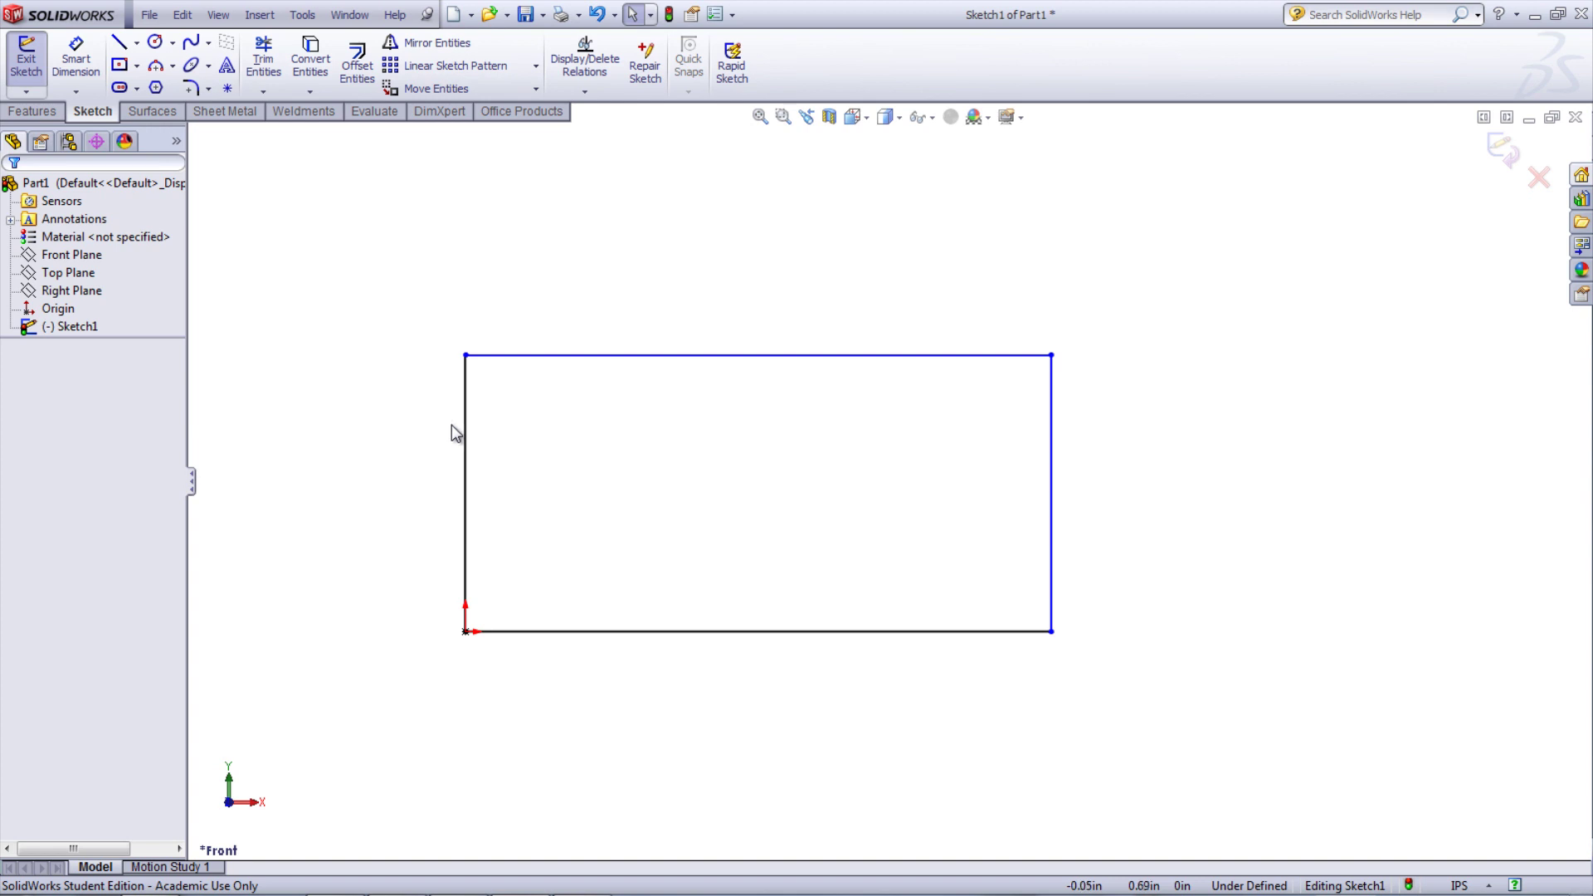
Start a Linear Sketch Pattern of the left edge with 0.2in spacing in Direction 1
click(466, 452)
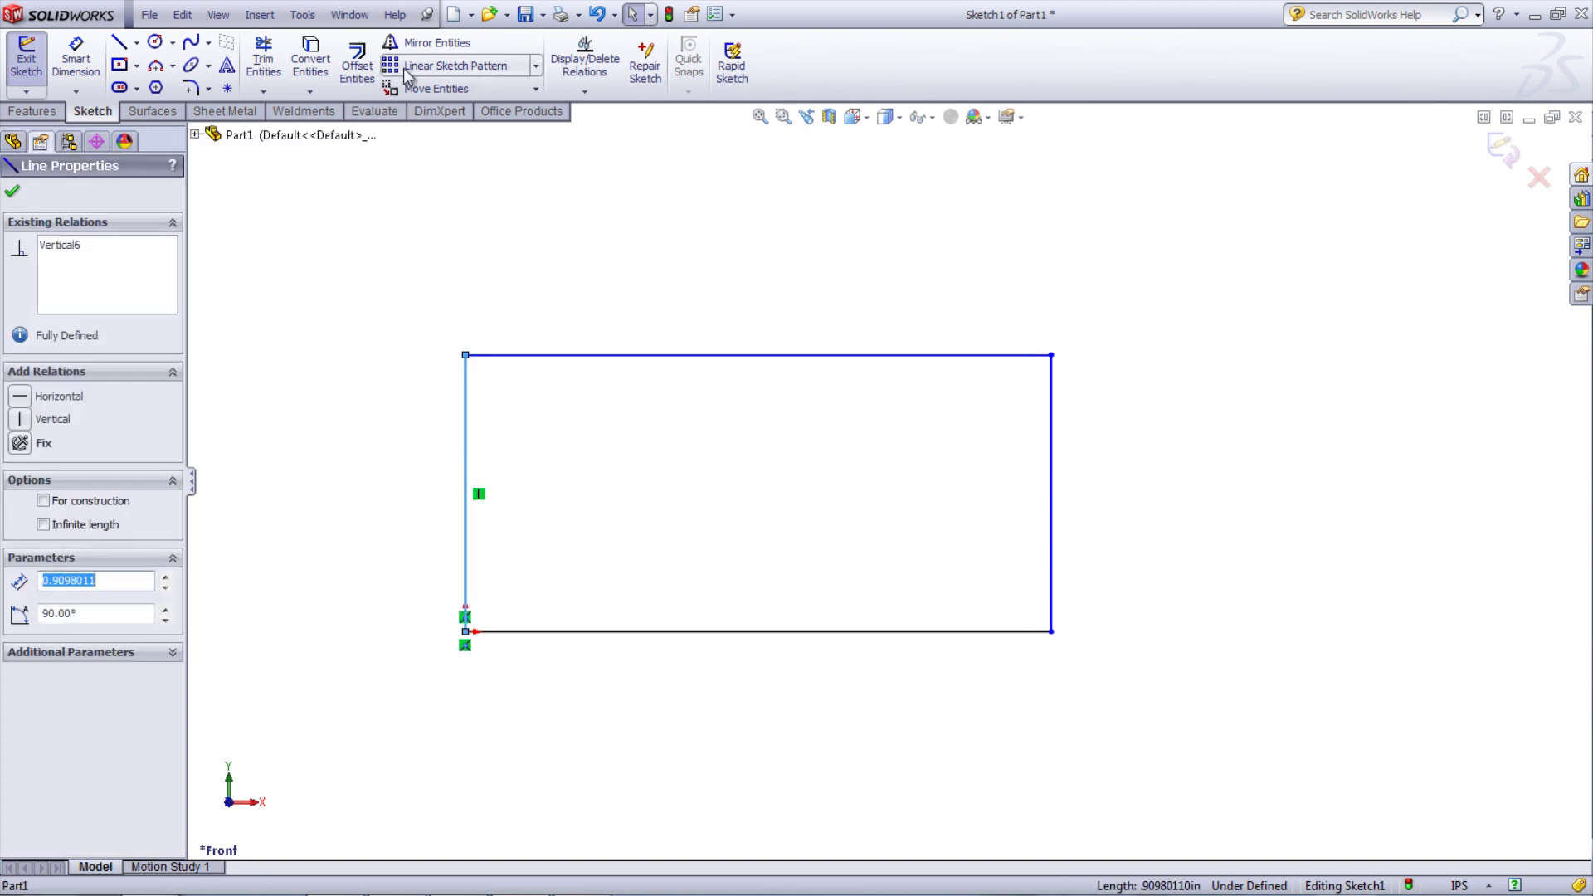
click(536, 67)
click(510, 89)
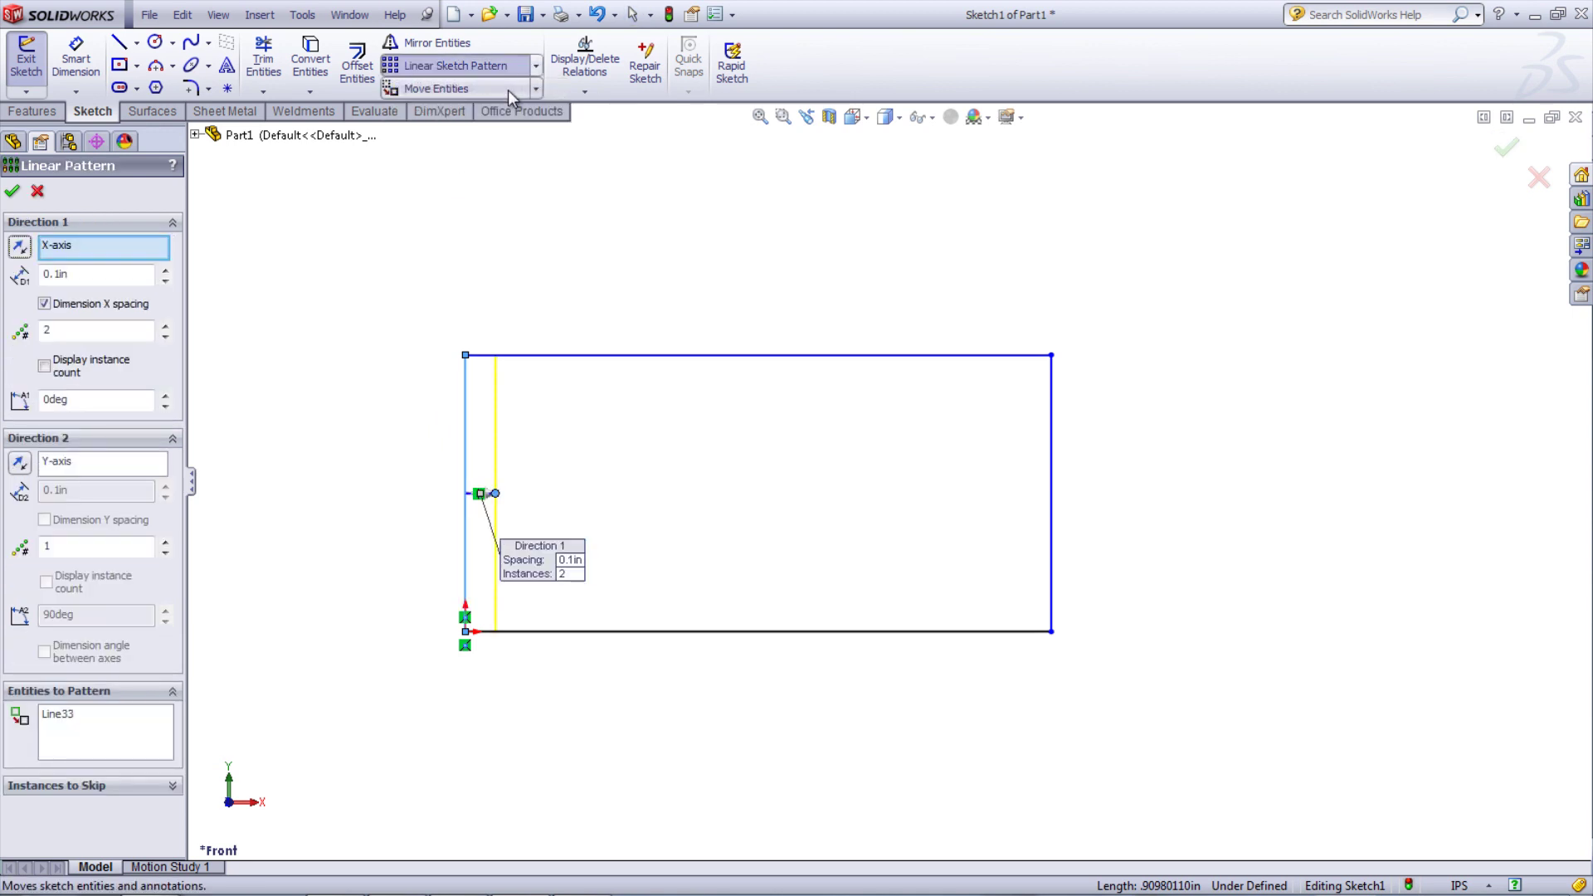
click(95, 252)
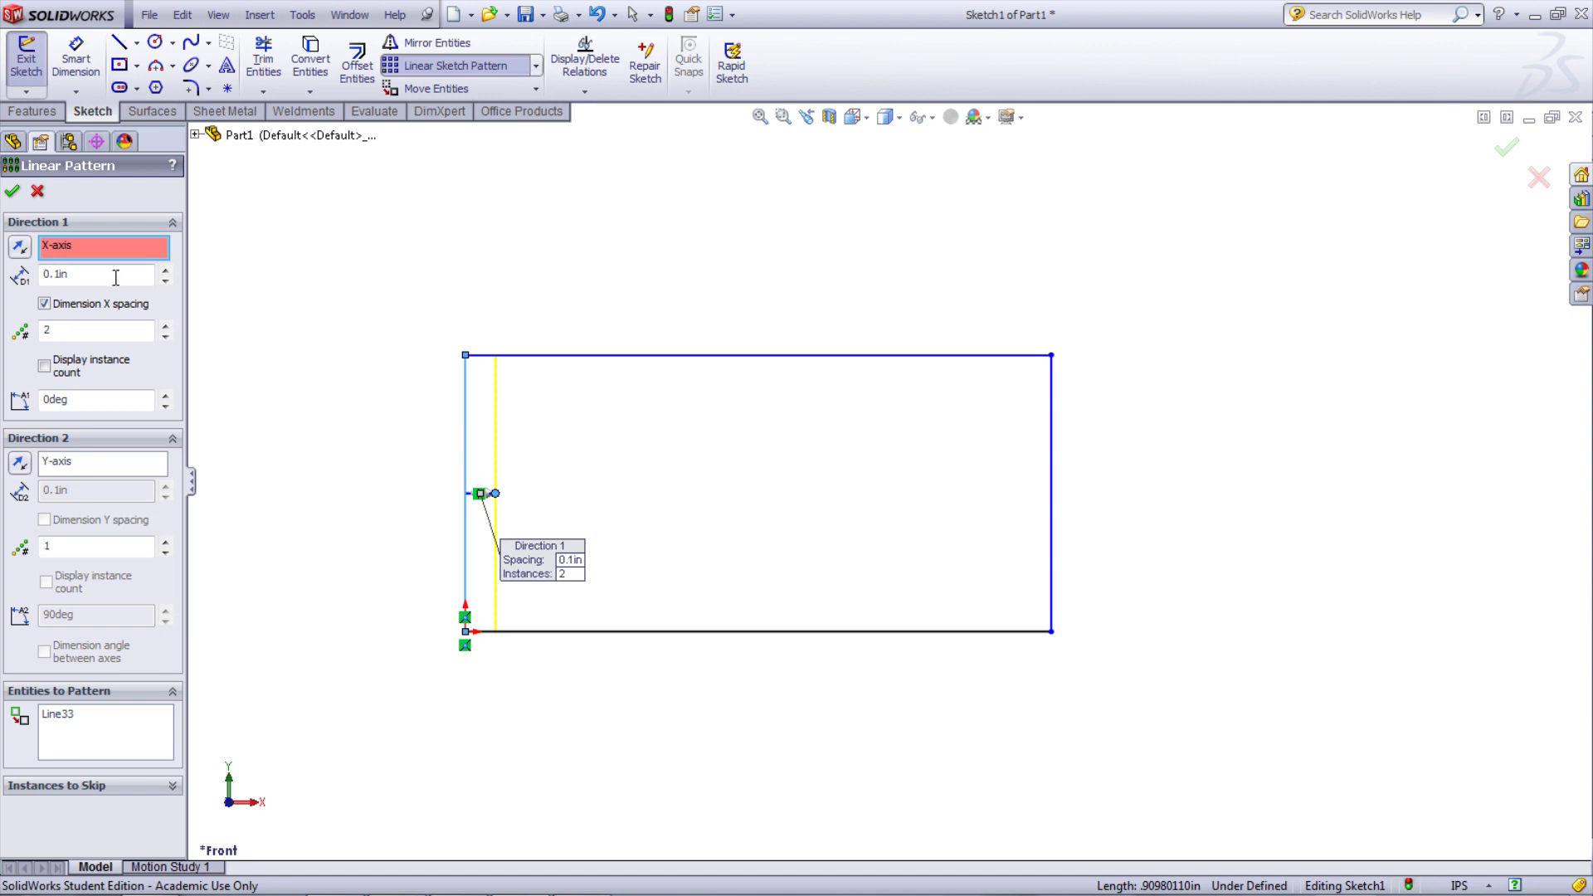
click(116, 277)
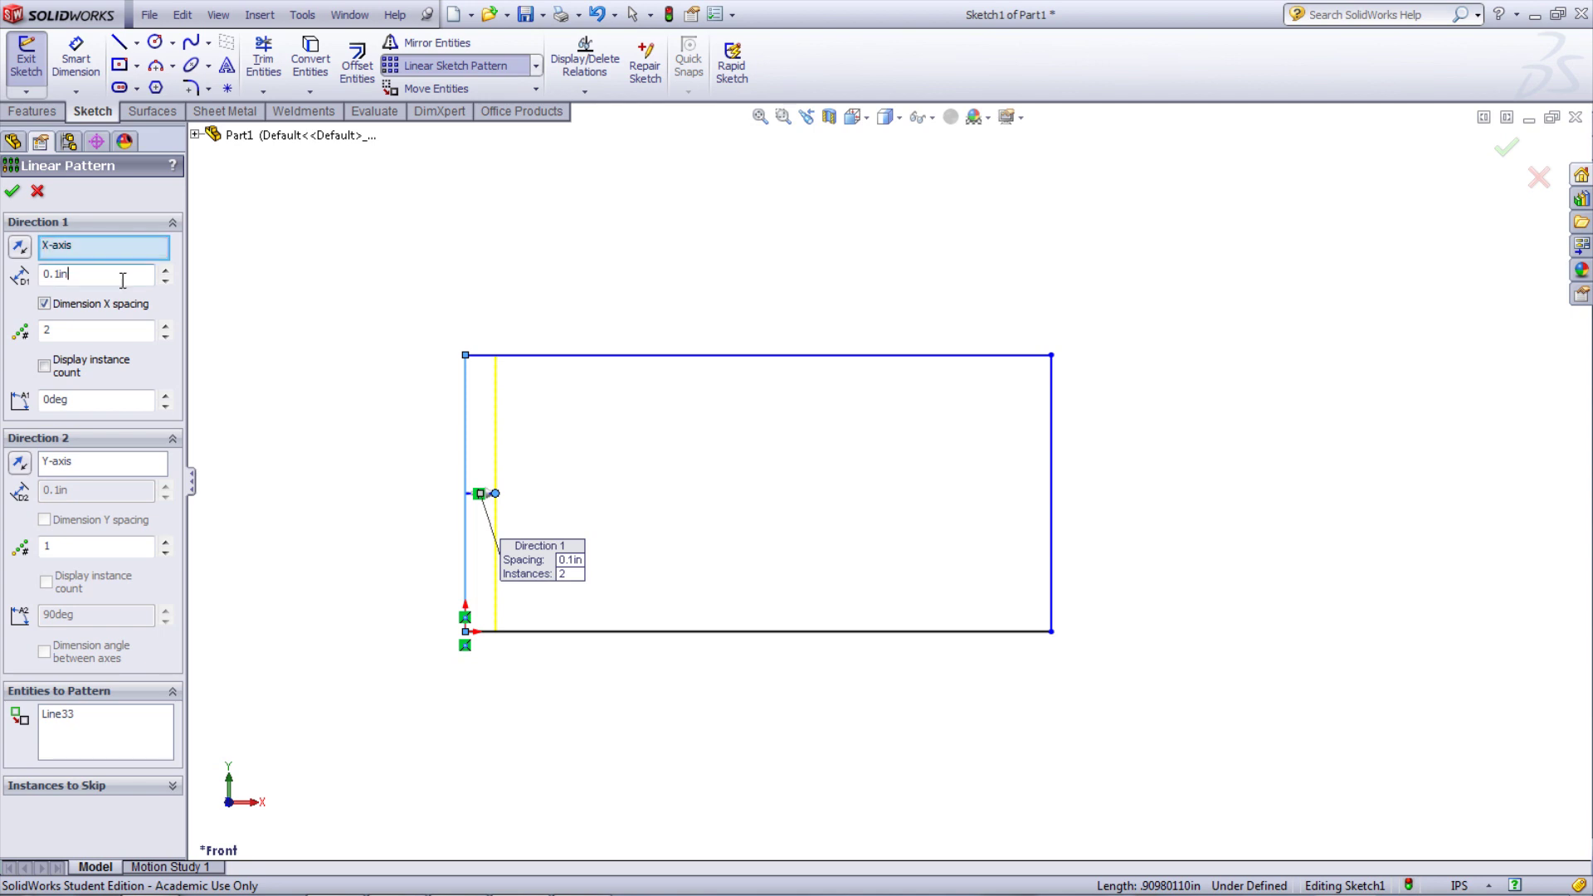
click(166, 271)
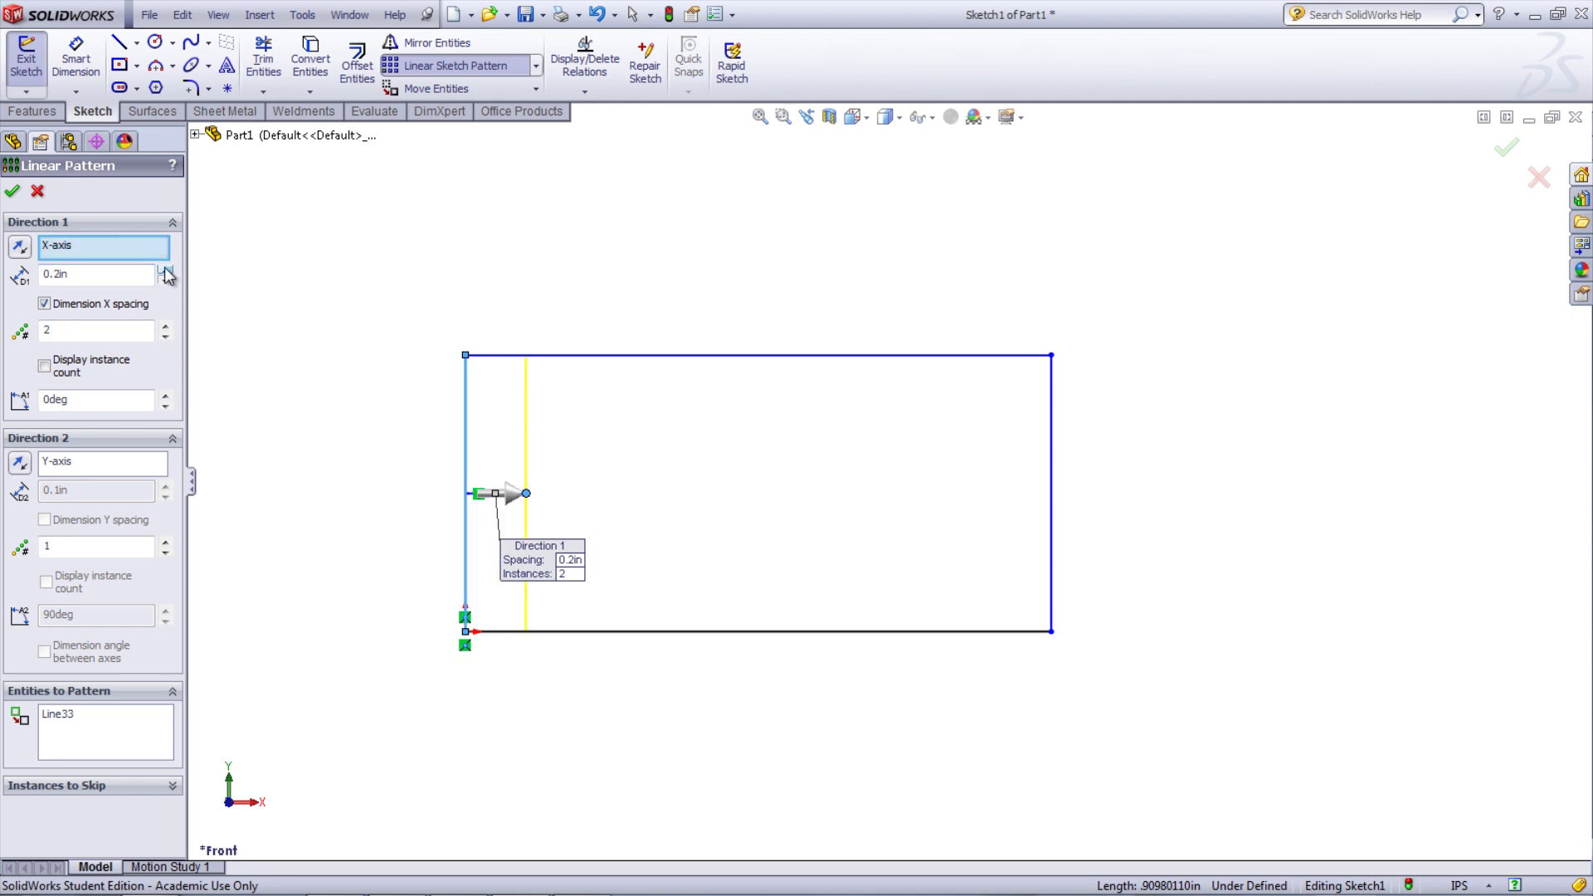
click(44, 305)
click(44, 303)
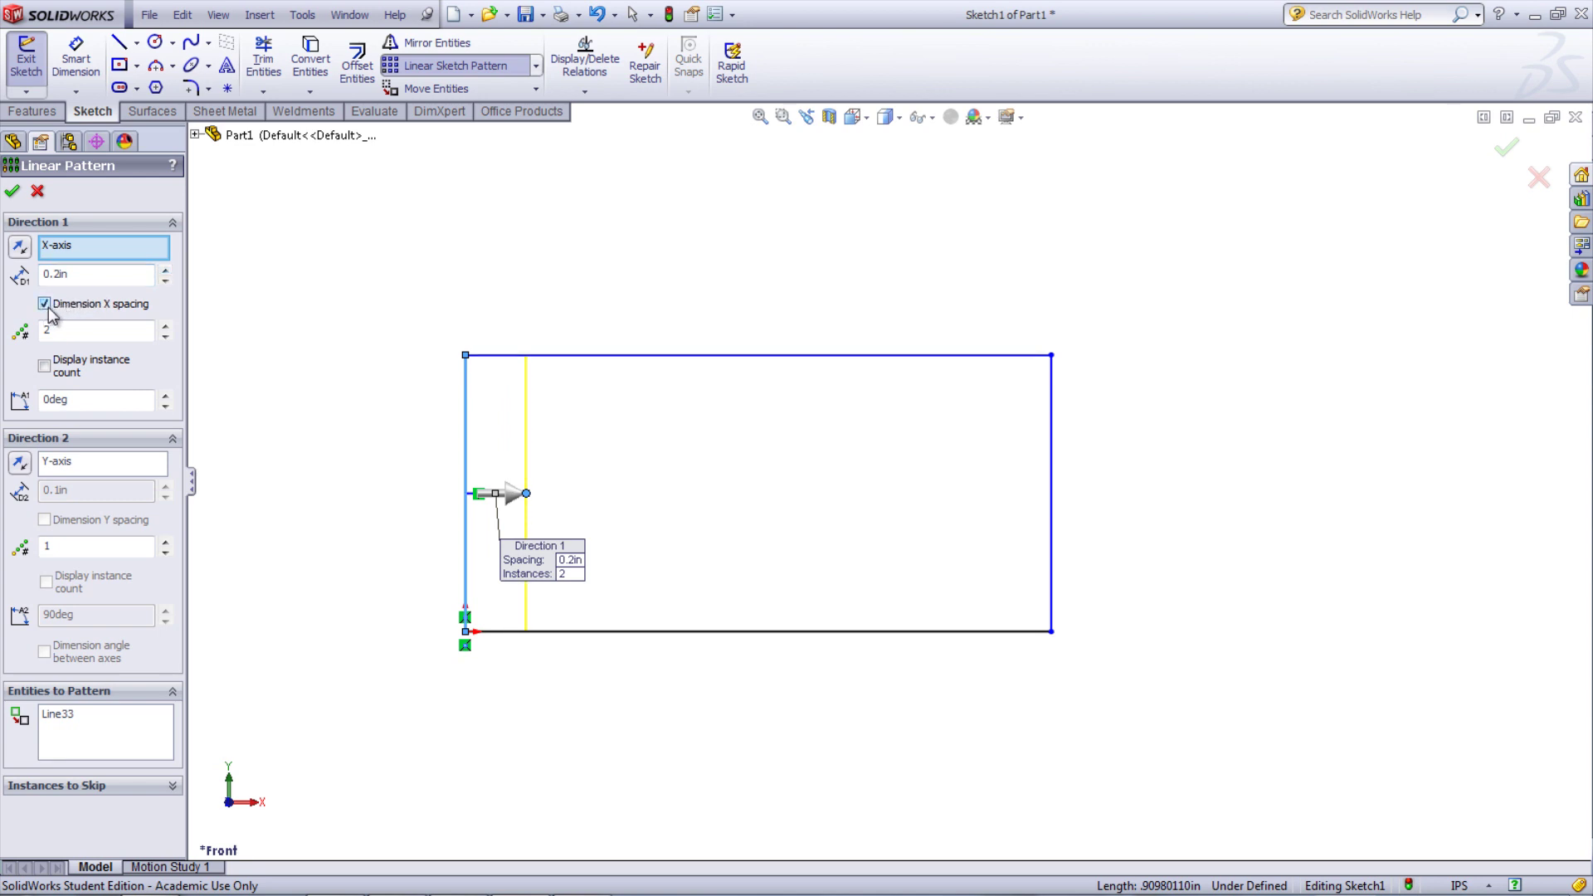
Raise the pattern to 10 instances
click(166, 325)
click(164, 329)
click(164, 329)
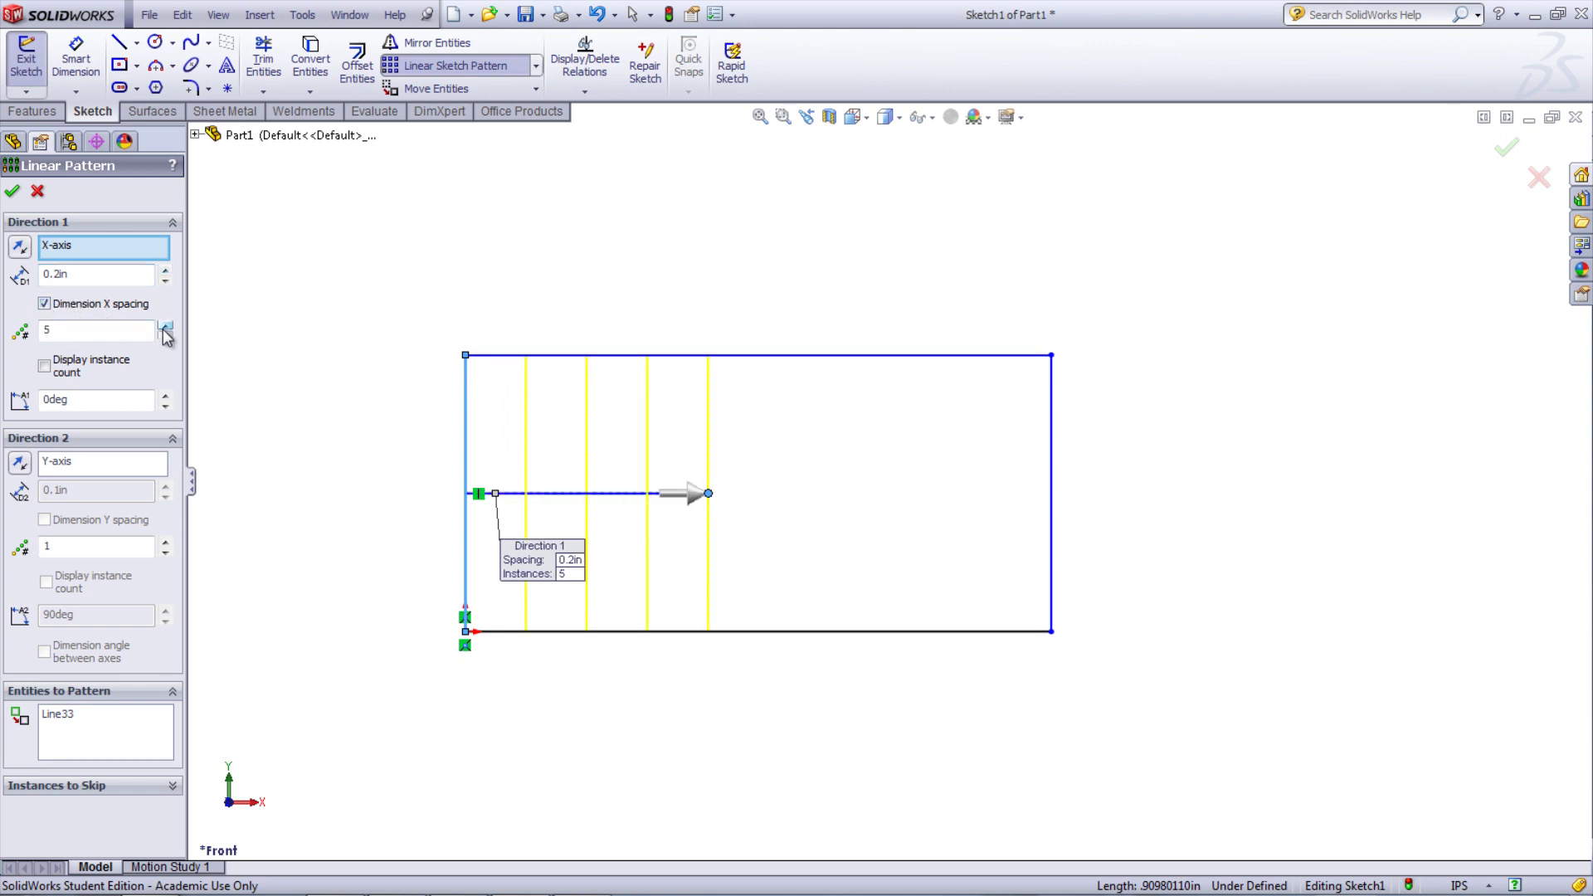
click(165, 329)
click(164, 329)
click(164, 328)
click(164, 328)
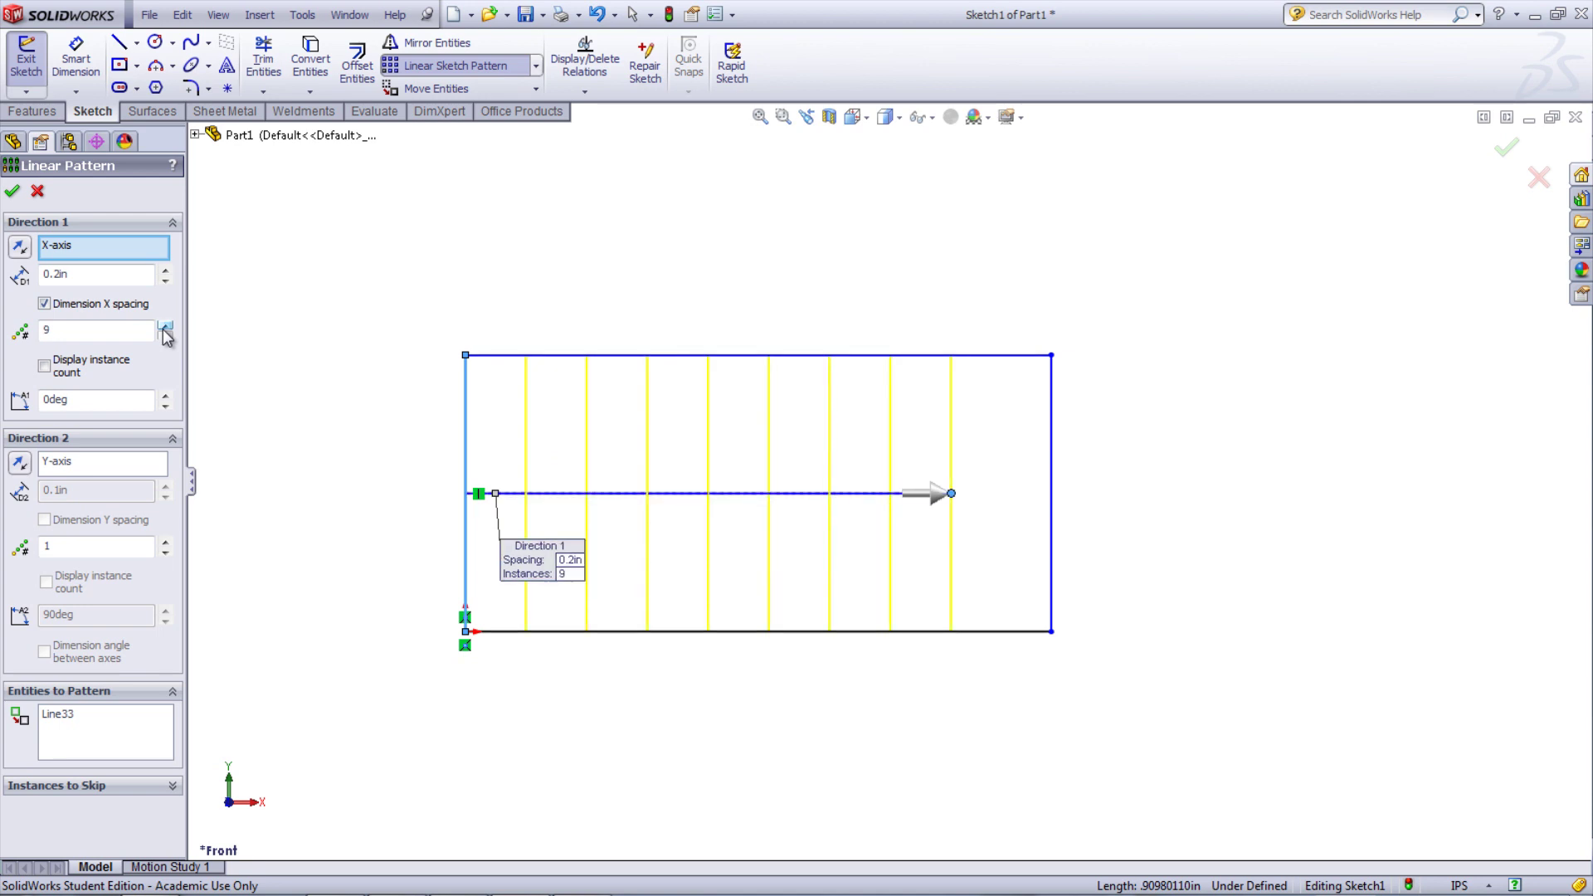
click(164, 329)
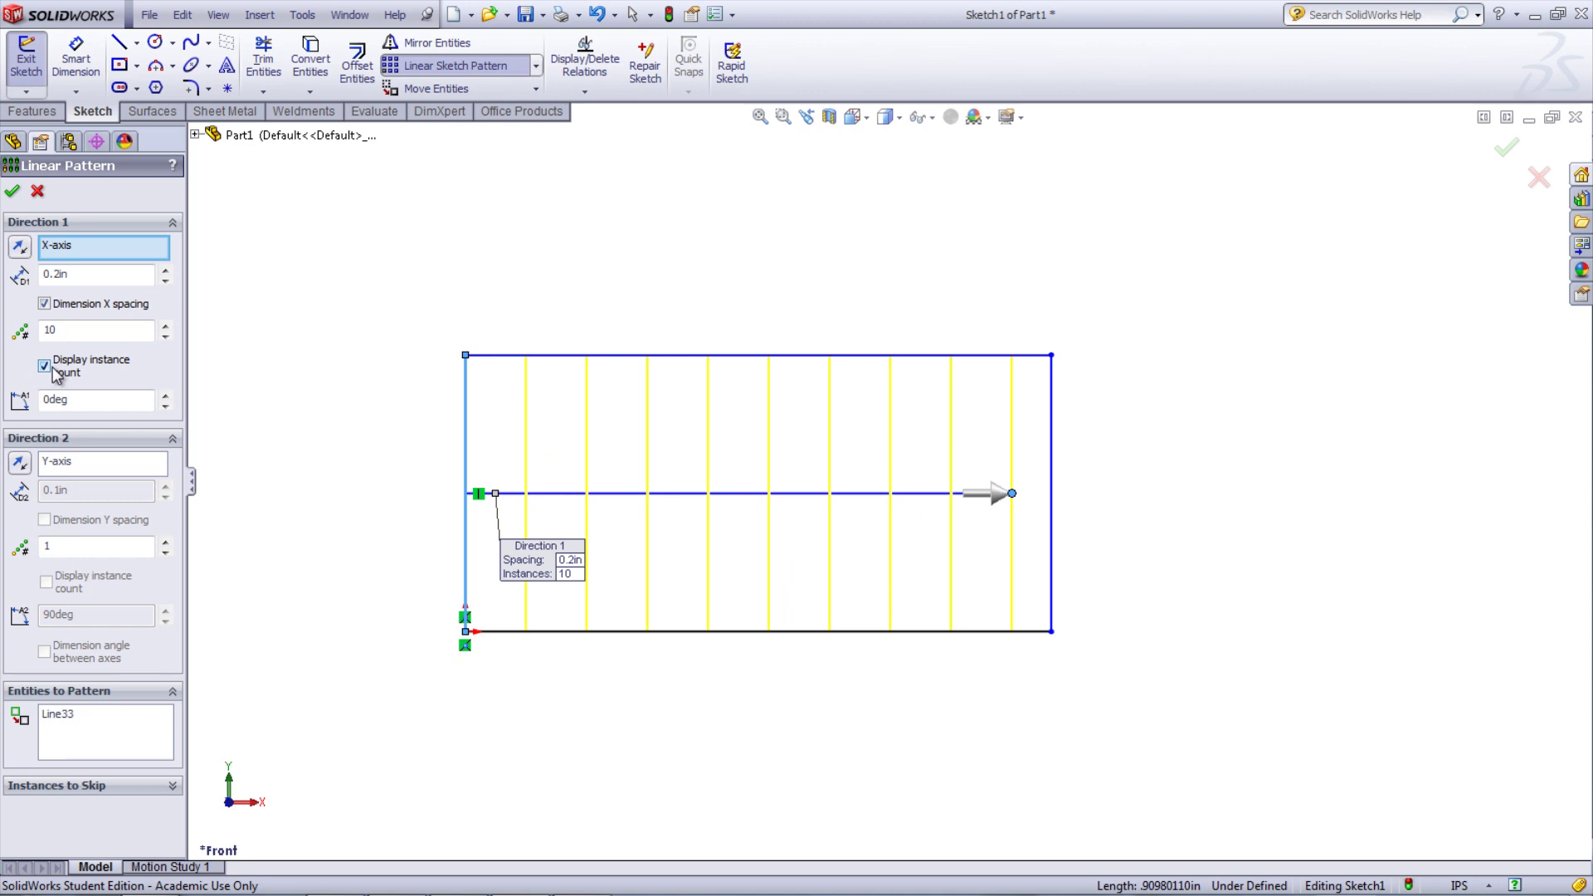
Set the pattern angle to 0deg, with no second-direction copies
click(137, 401)
text(20)
click(131, 382)
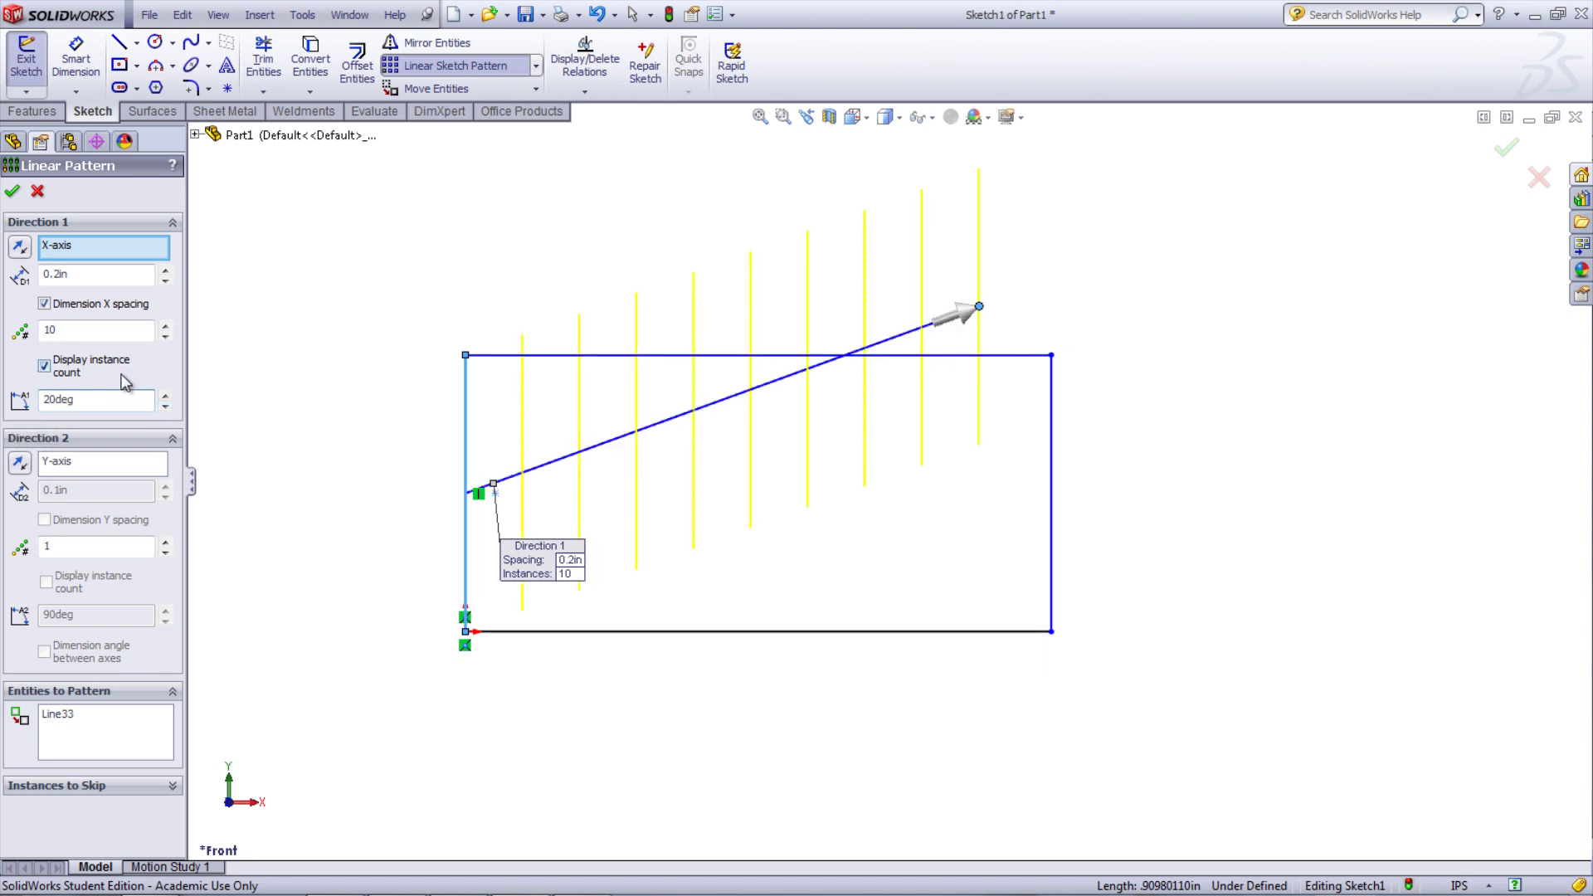
double_click(113, 402)
text(0)
key(Return)
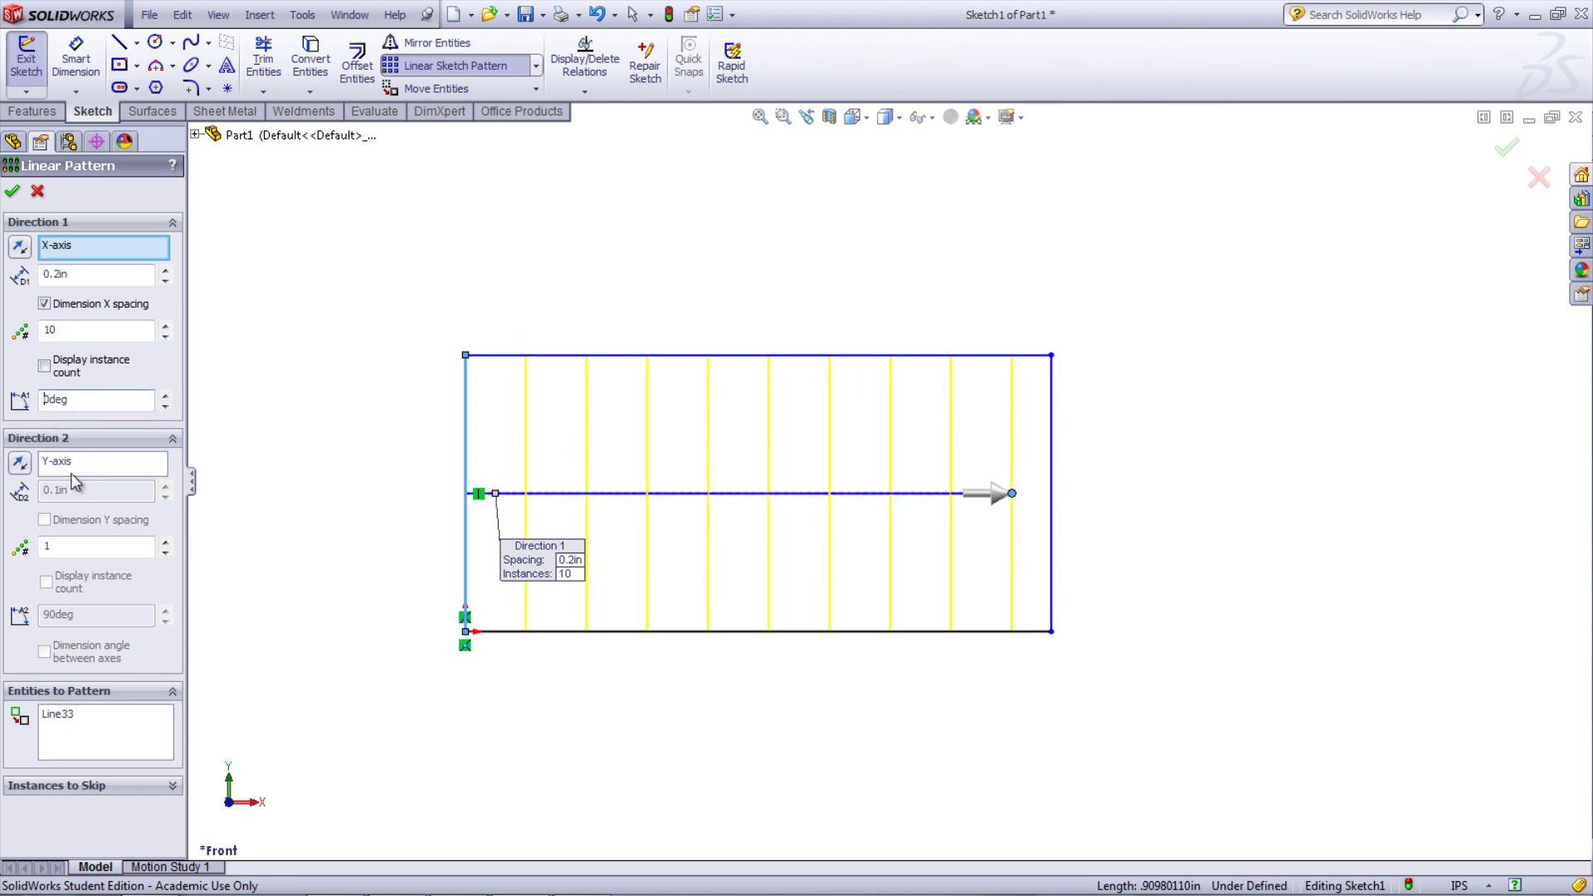
click(166, 542)
click(167, 553)
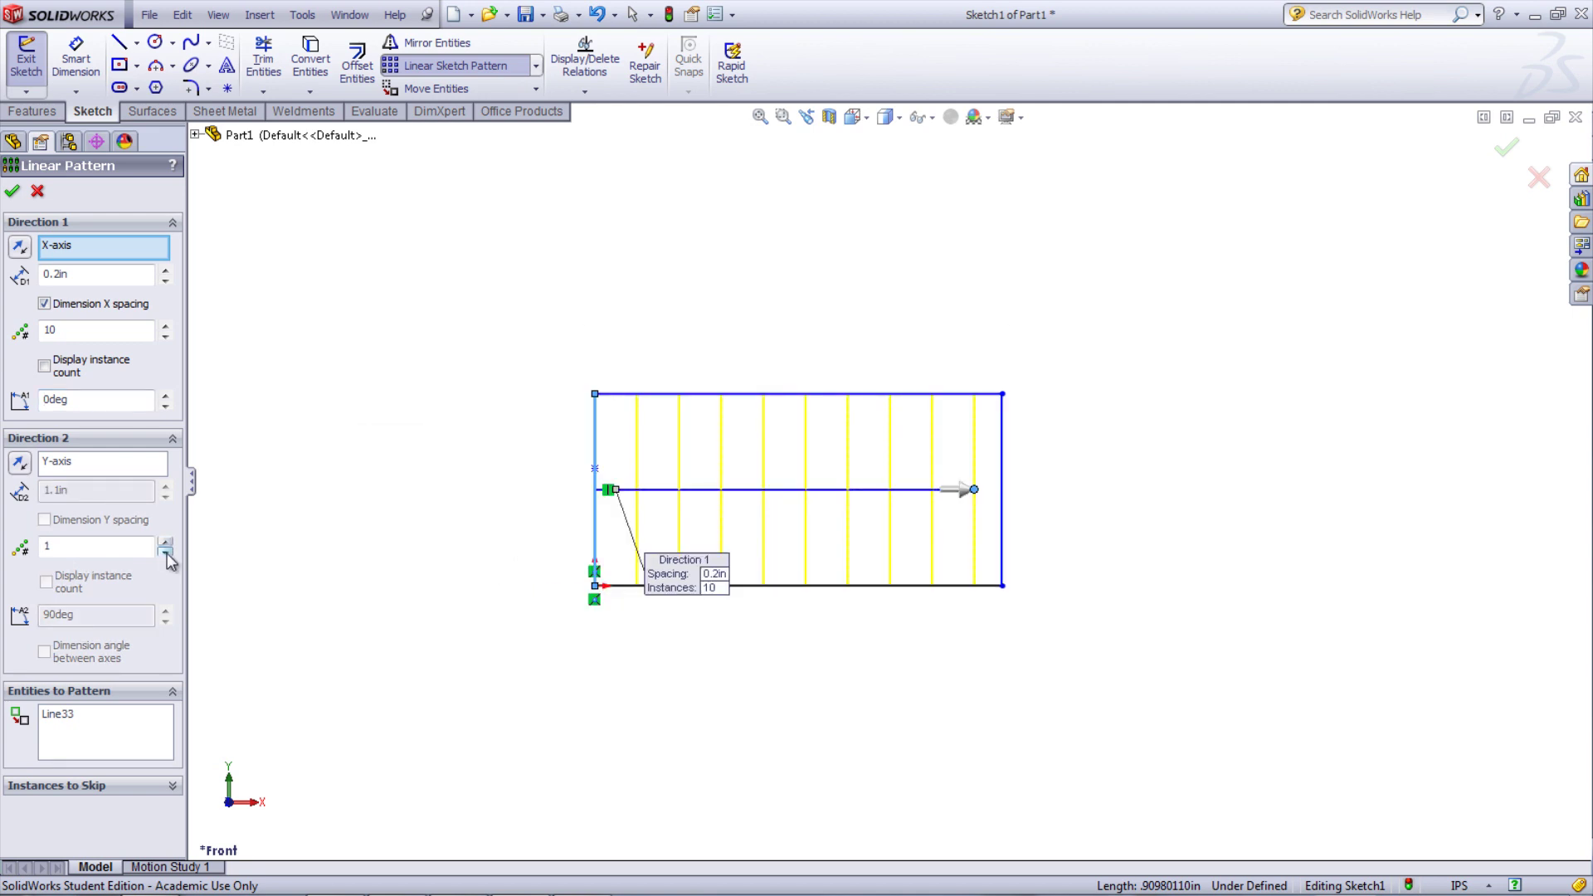
Keep only Line33 in the entities to pattern
click(117, 739)
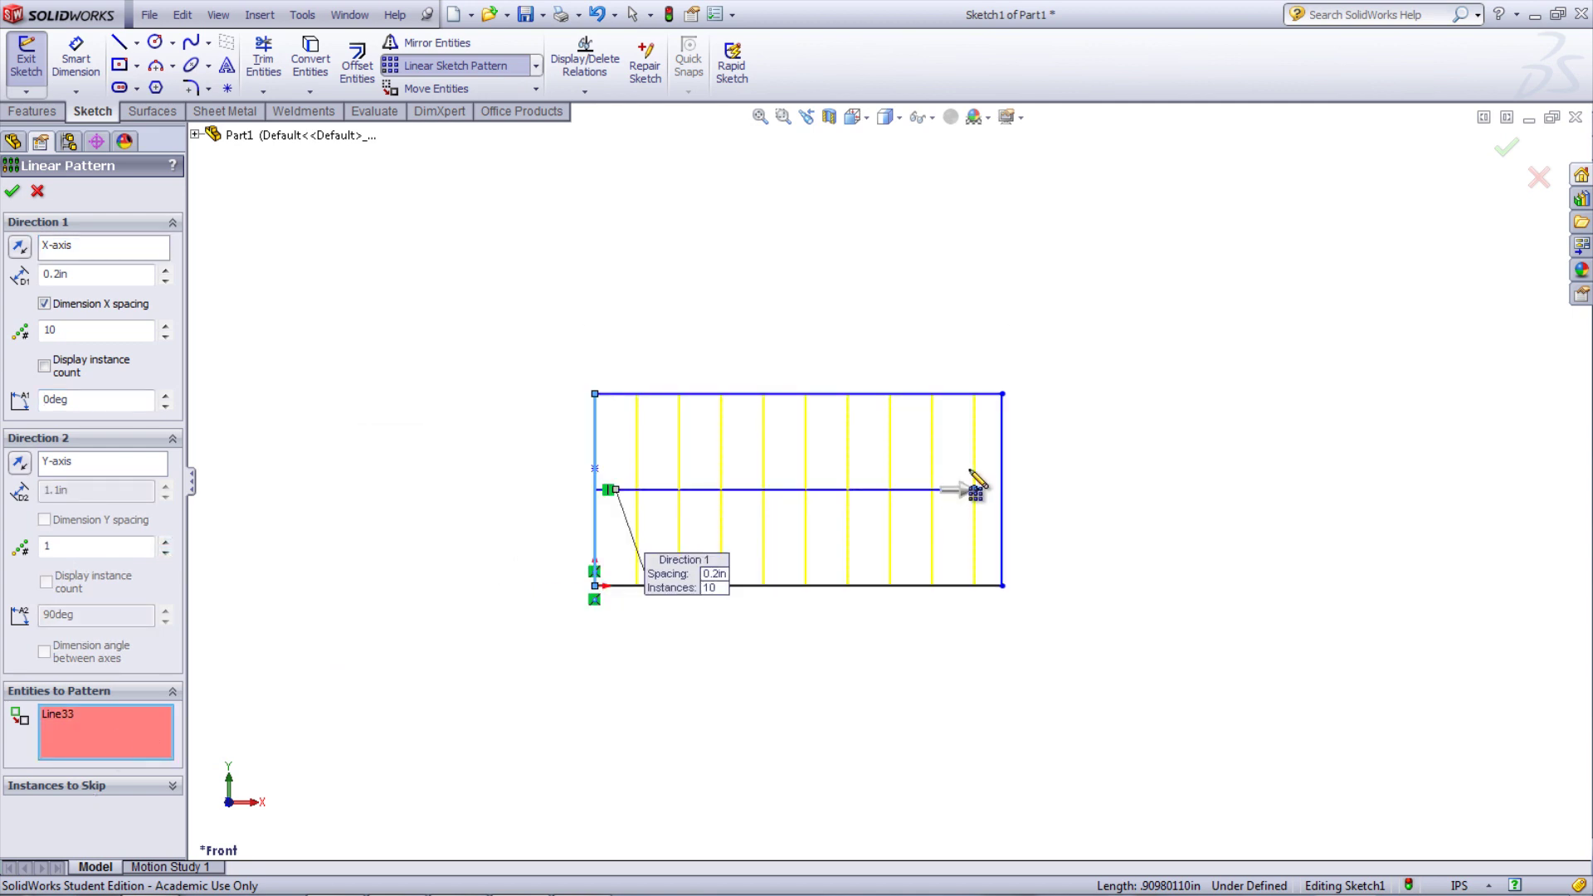
click(1004, 422)
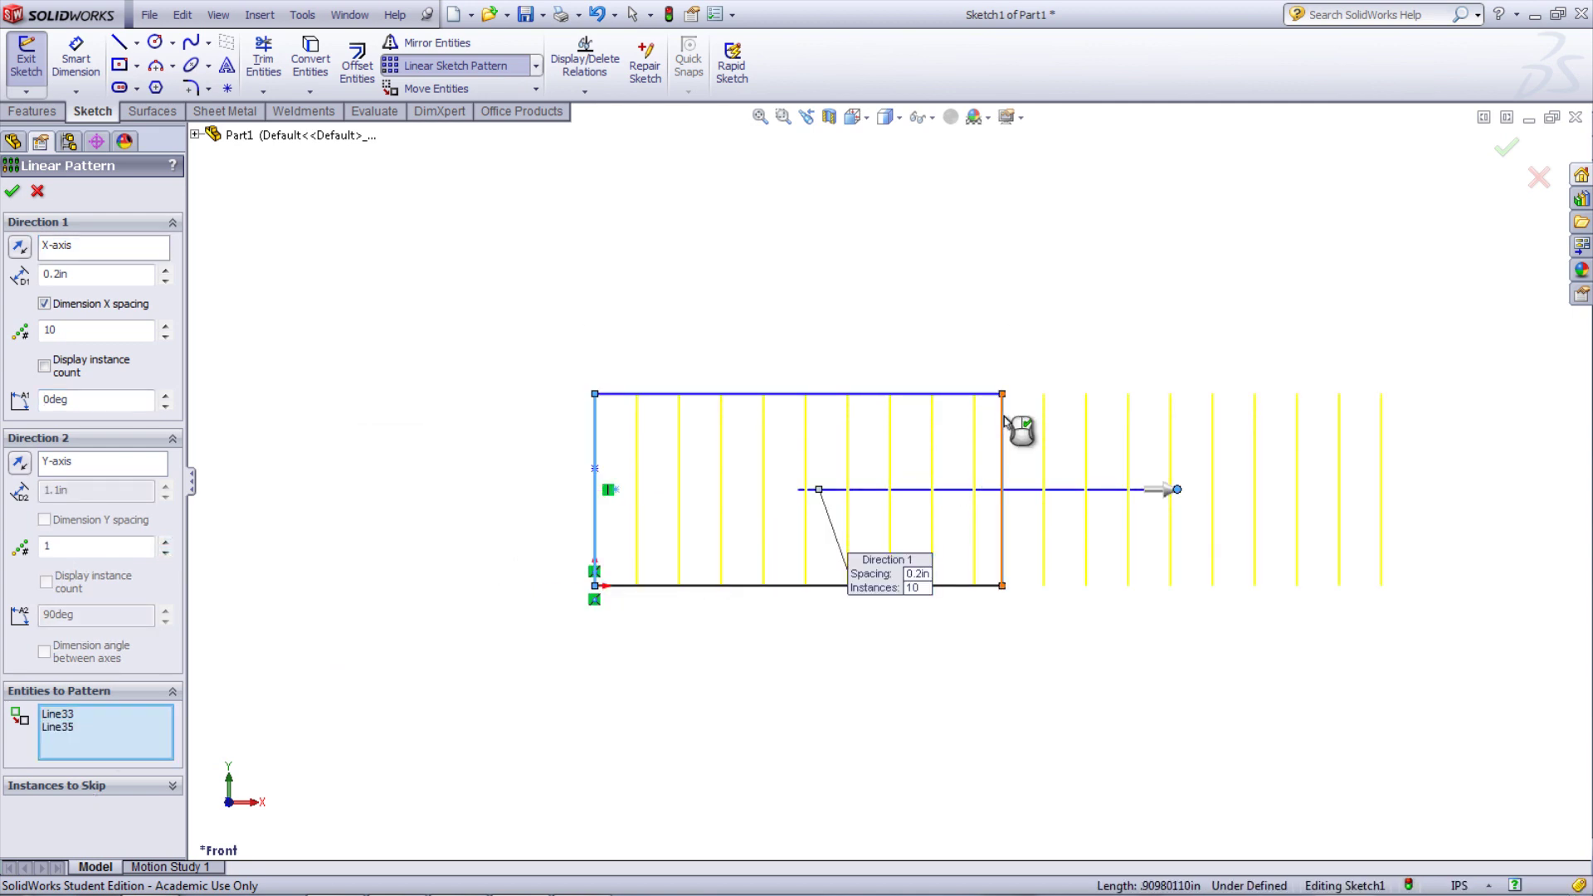
click(1004, 421)
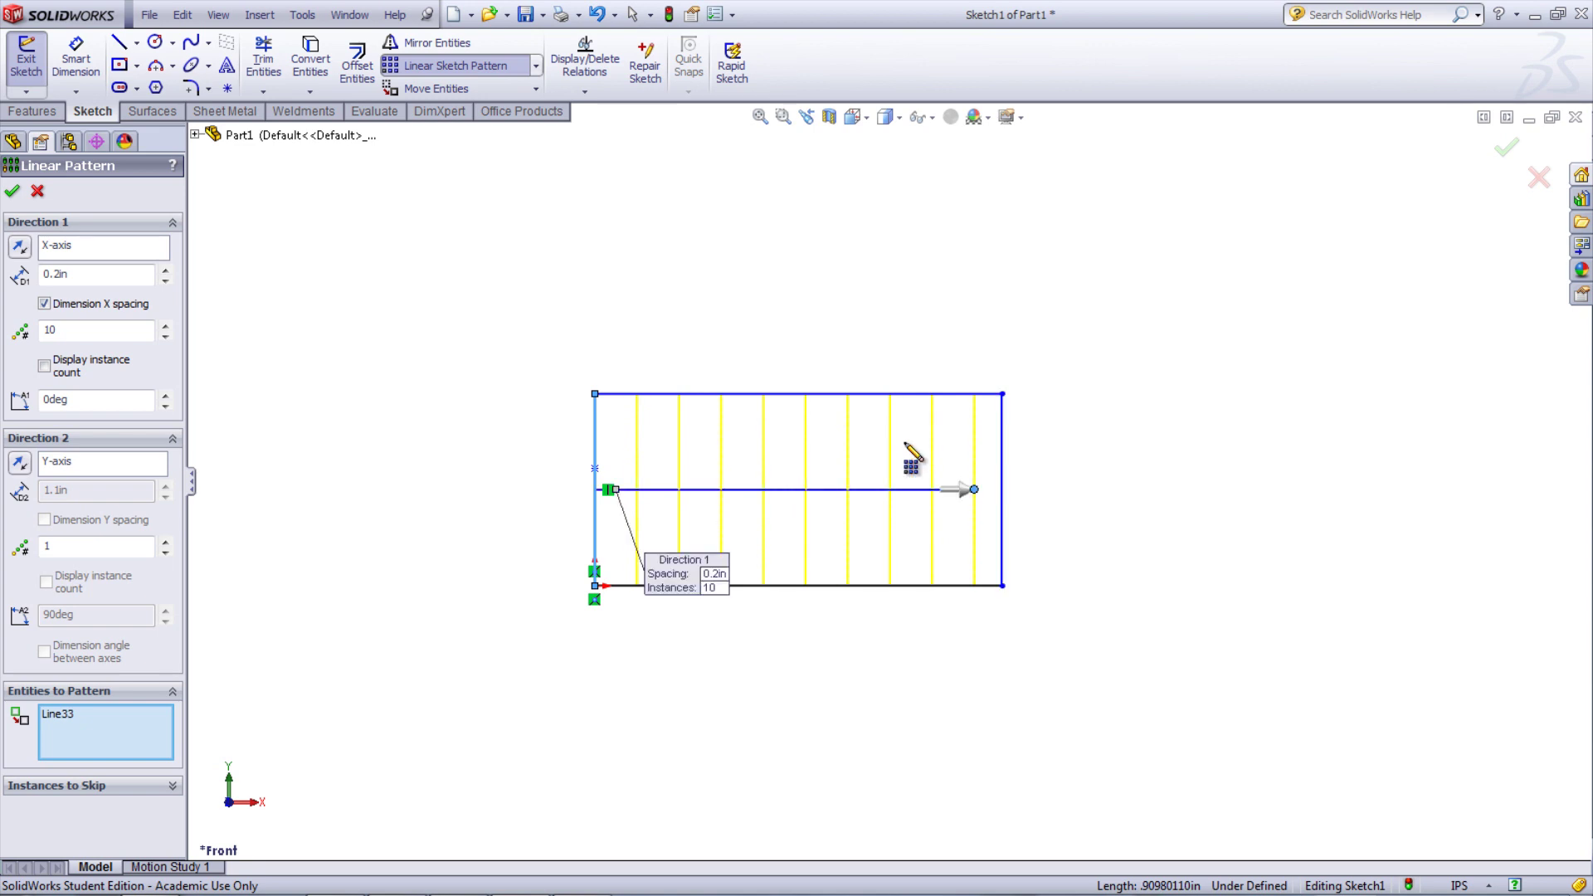
click(175, 789)
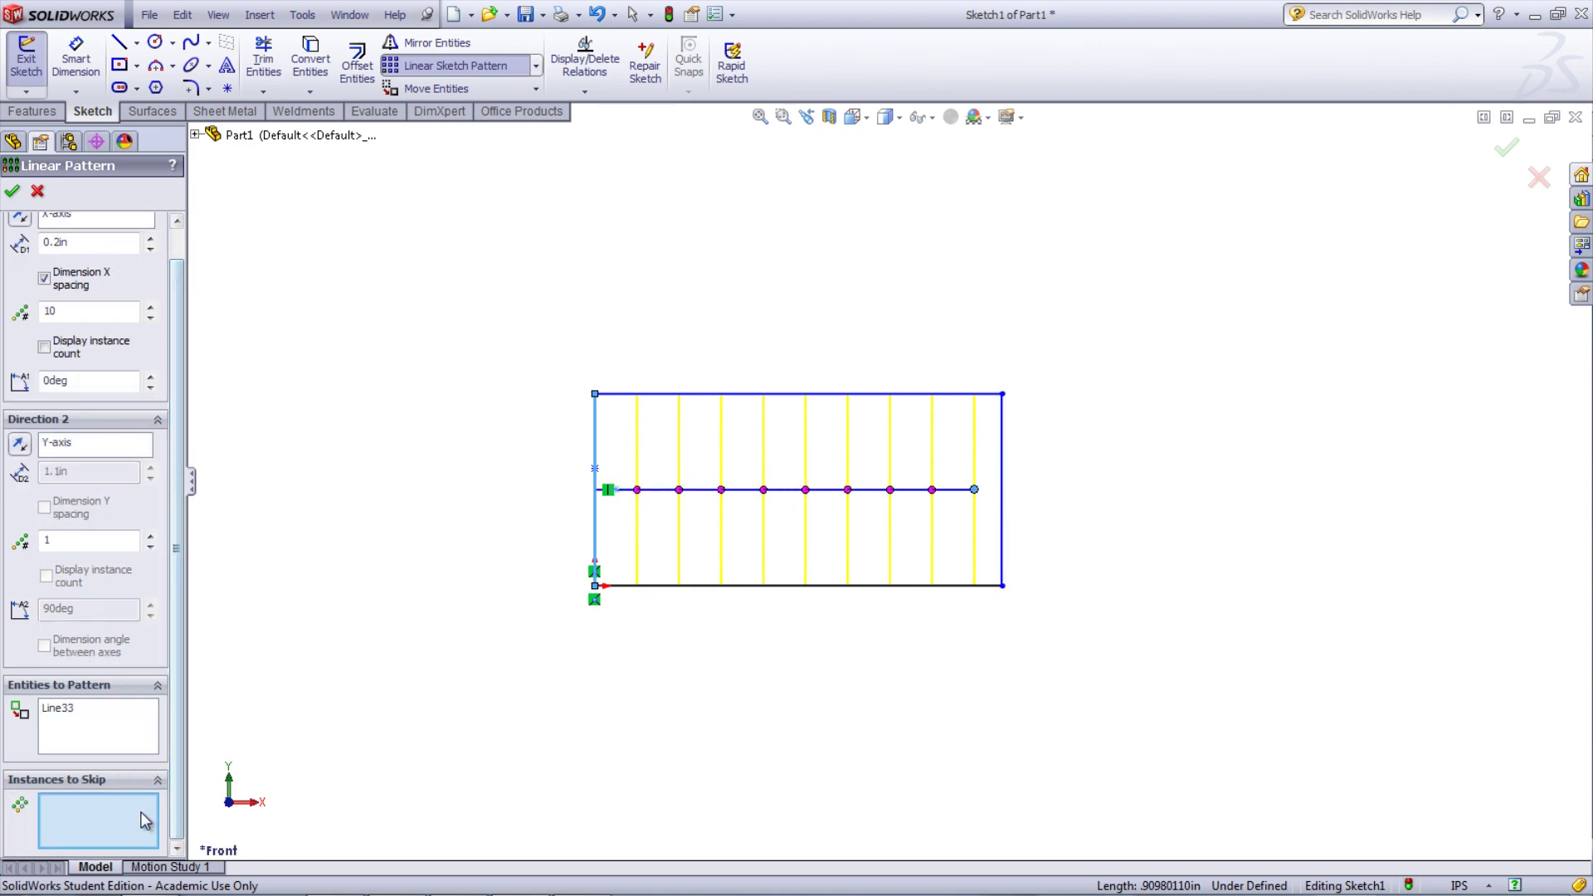
click(764, 490)
click(847, 490)
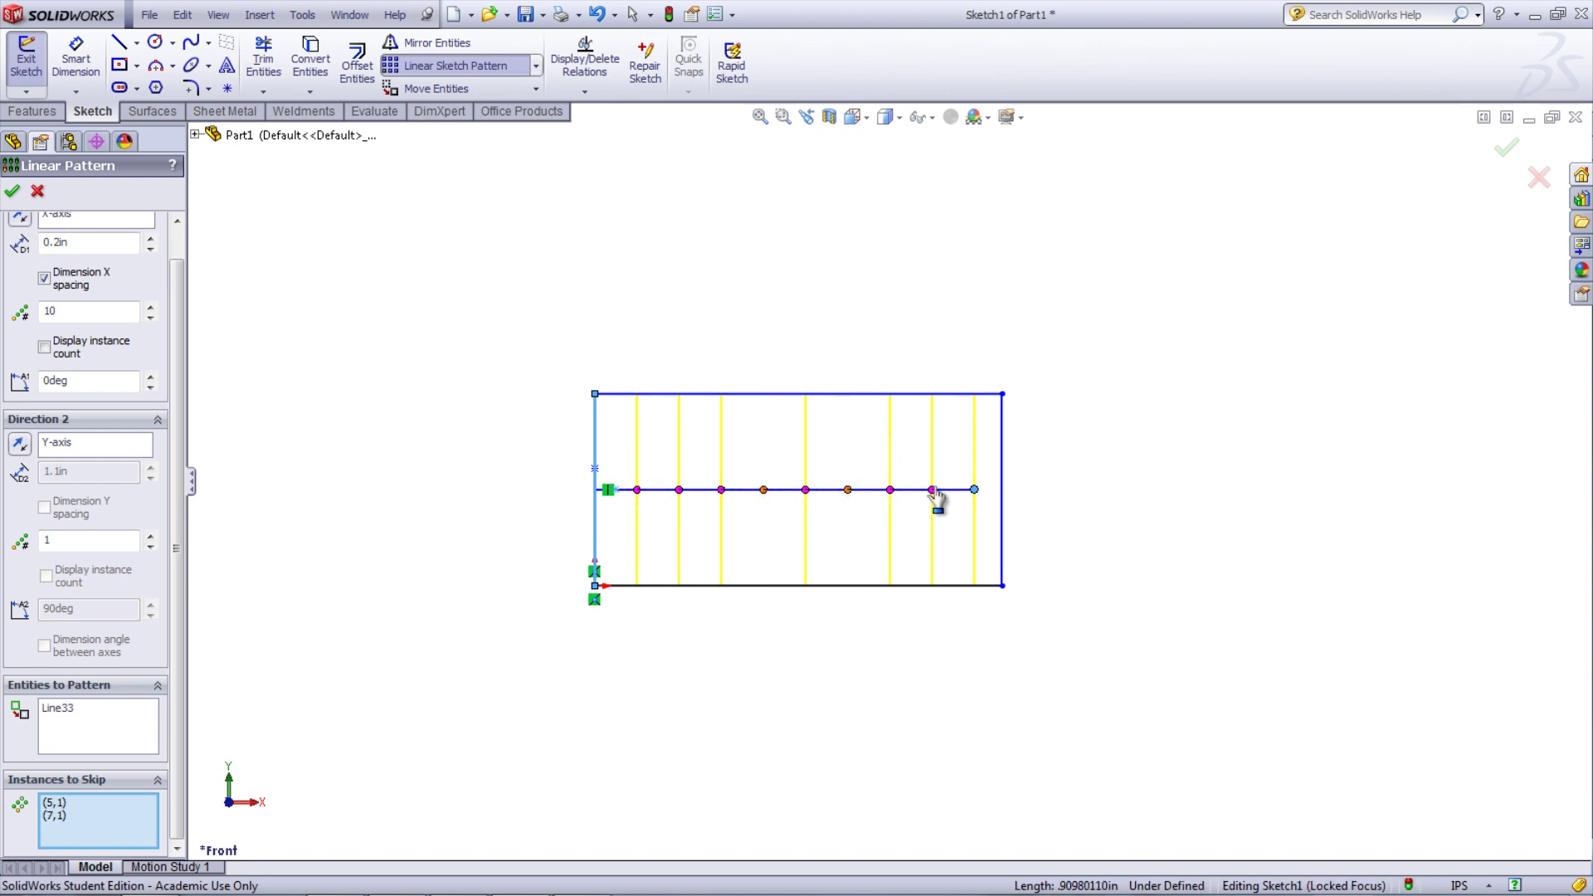
click(932, 489)
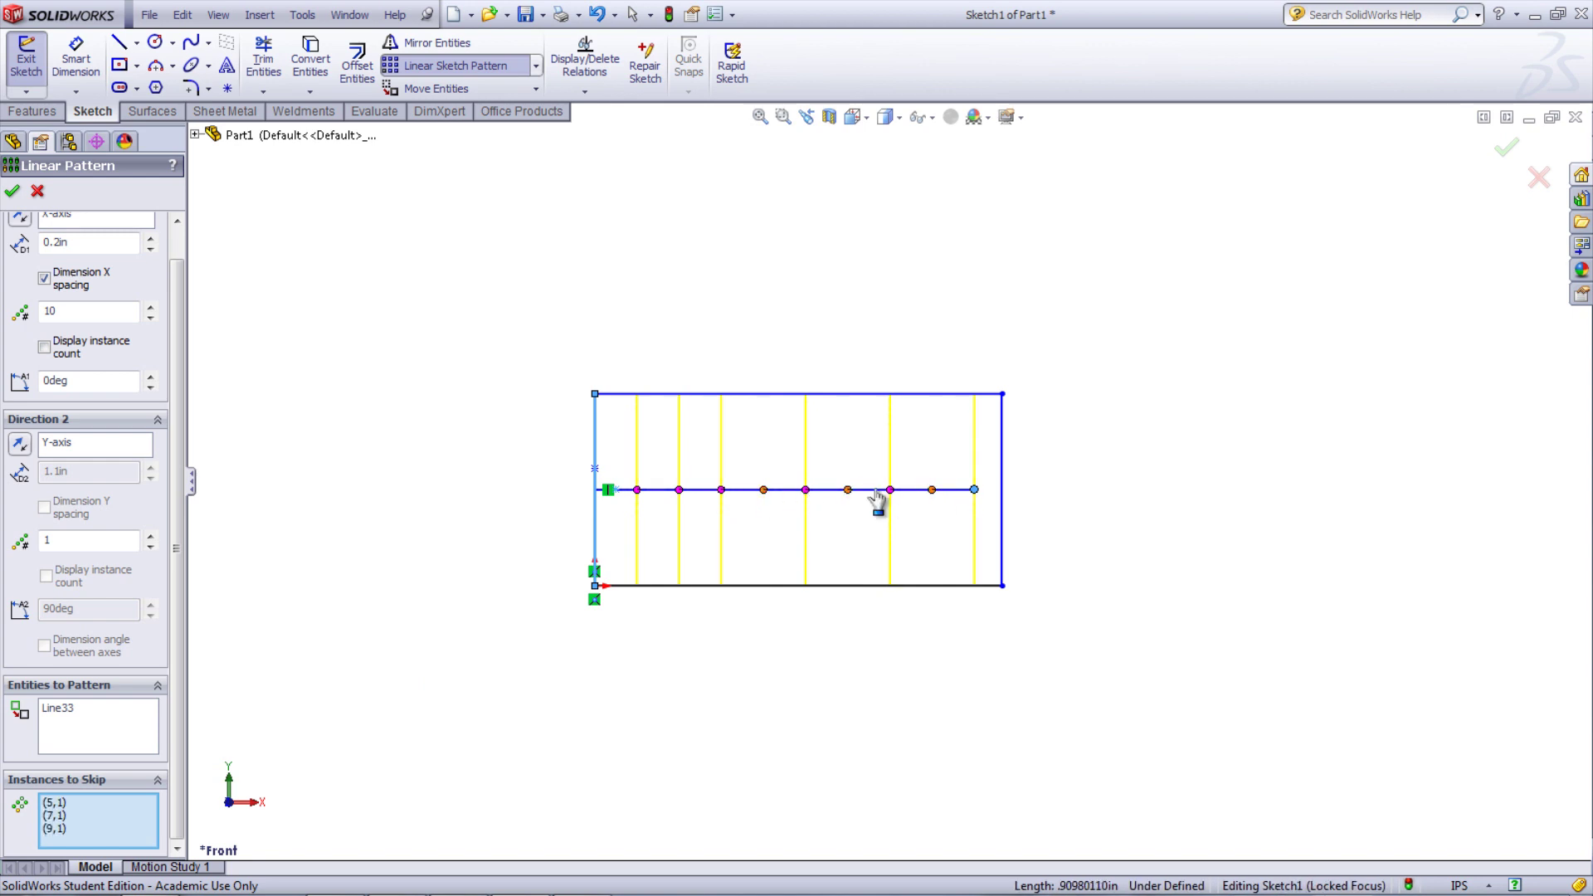
click(679, 490)
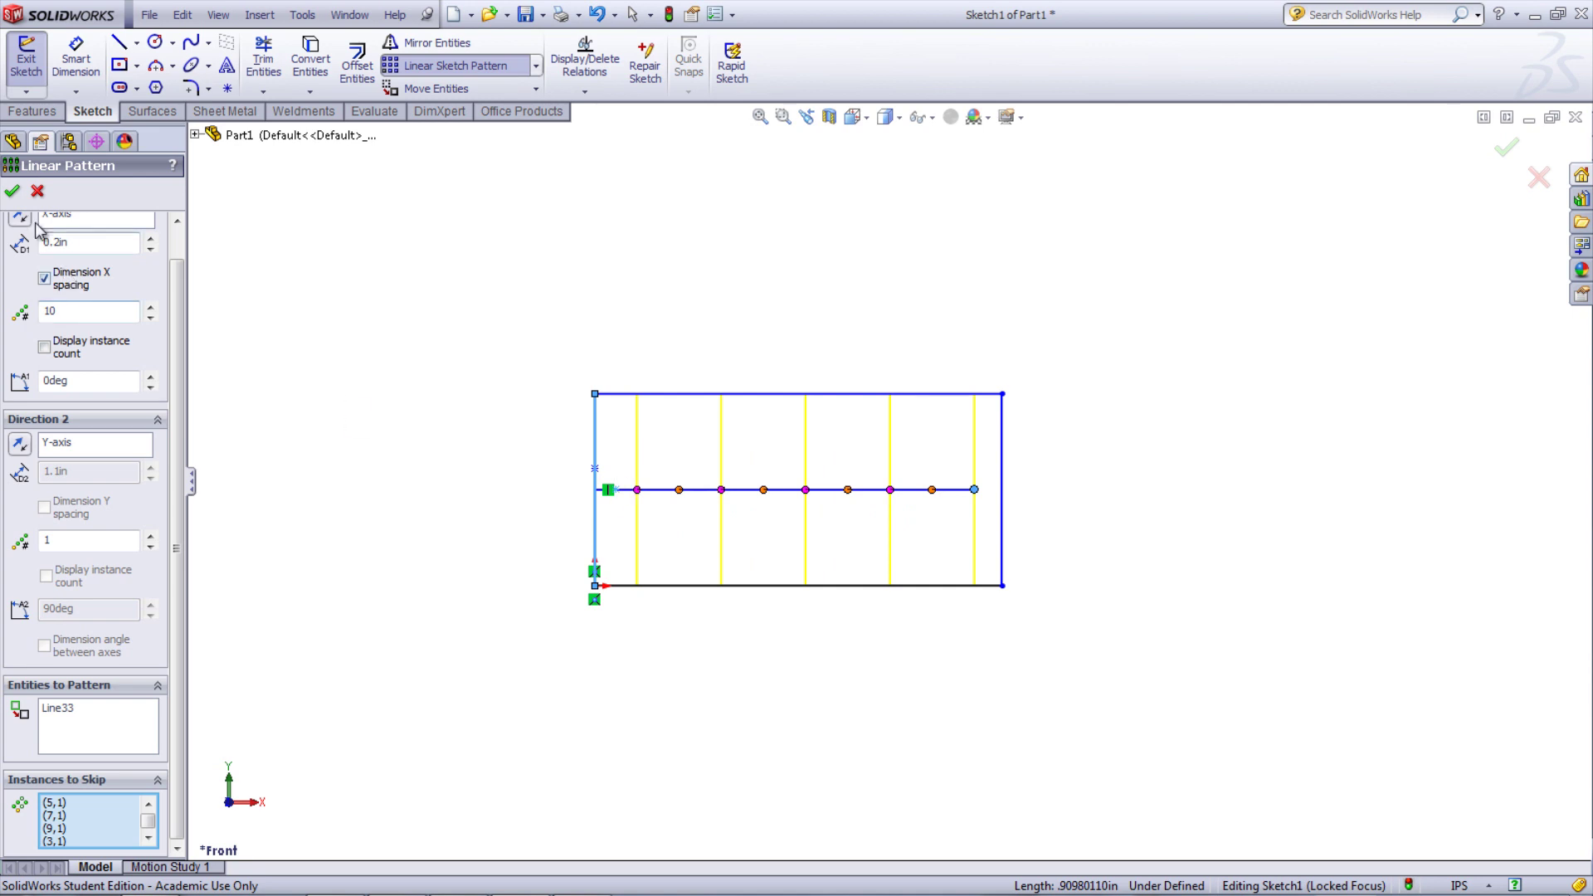
click(15, 192)
click(466, 417)
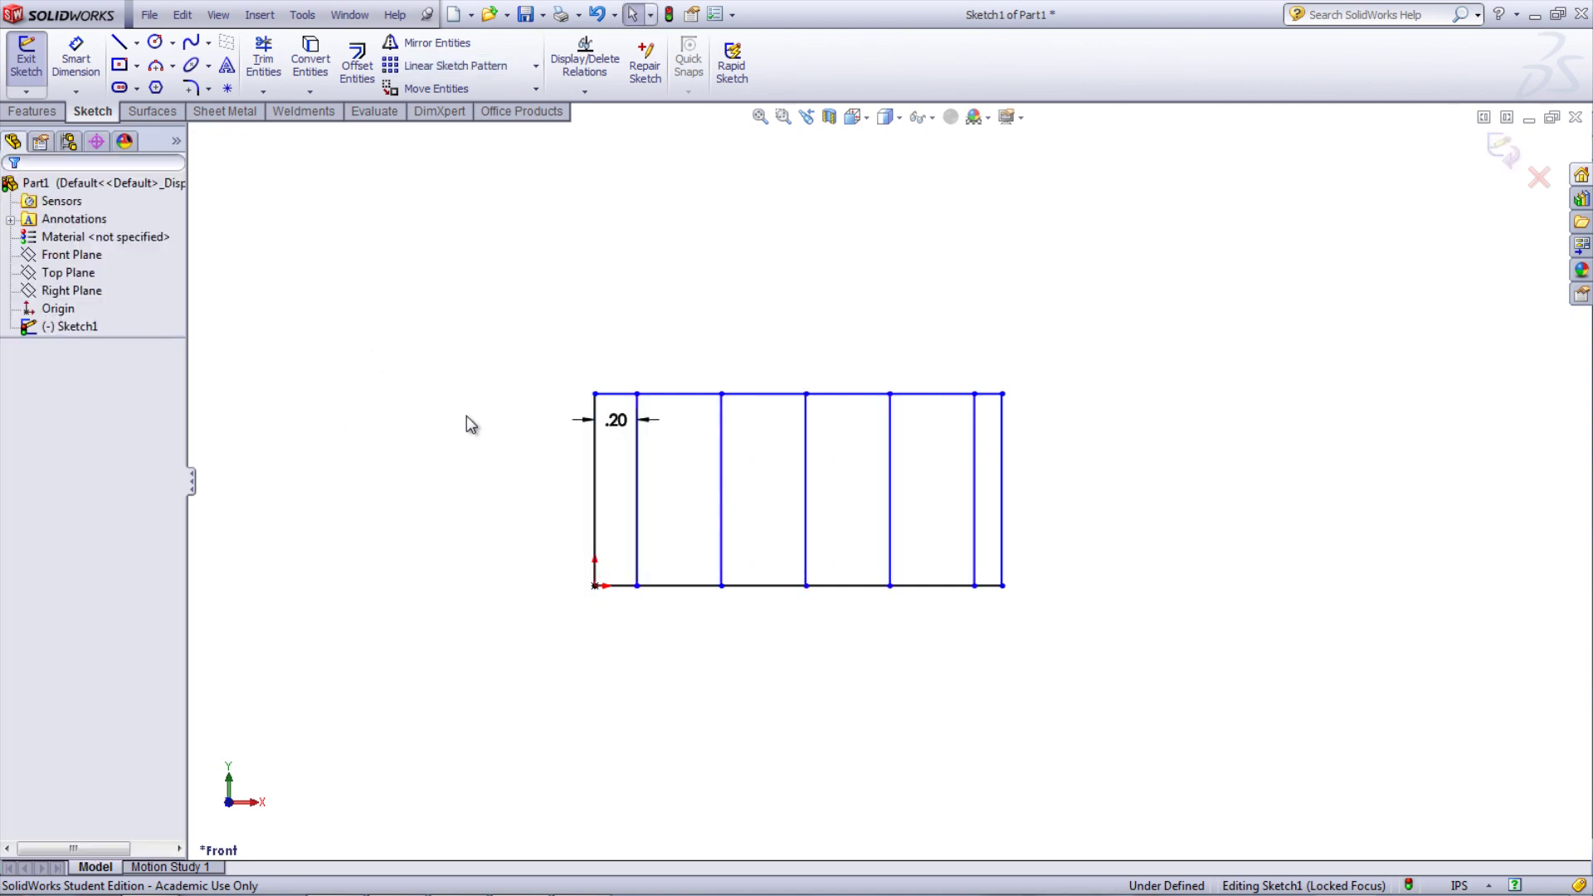
In Edit Linear Pattern, unskip the (3,1) and (9,1) instances and apply the change
click(592, 466)
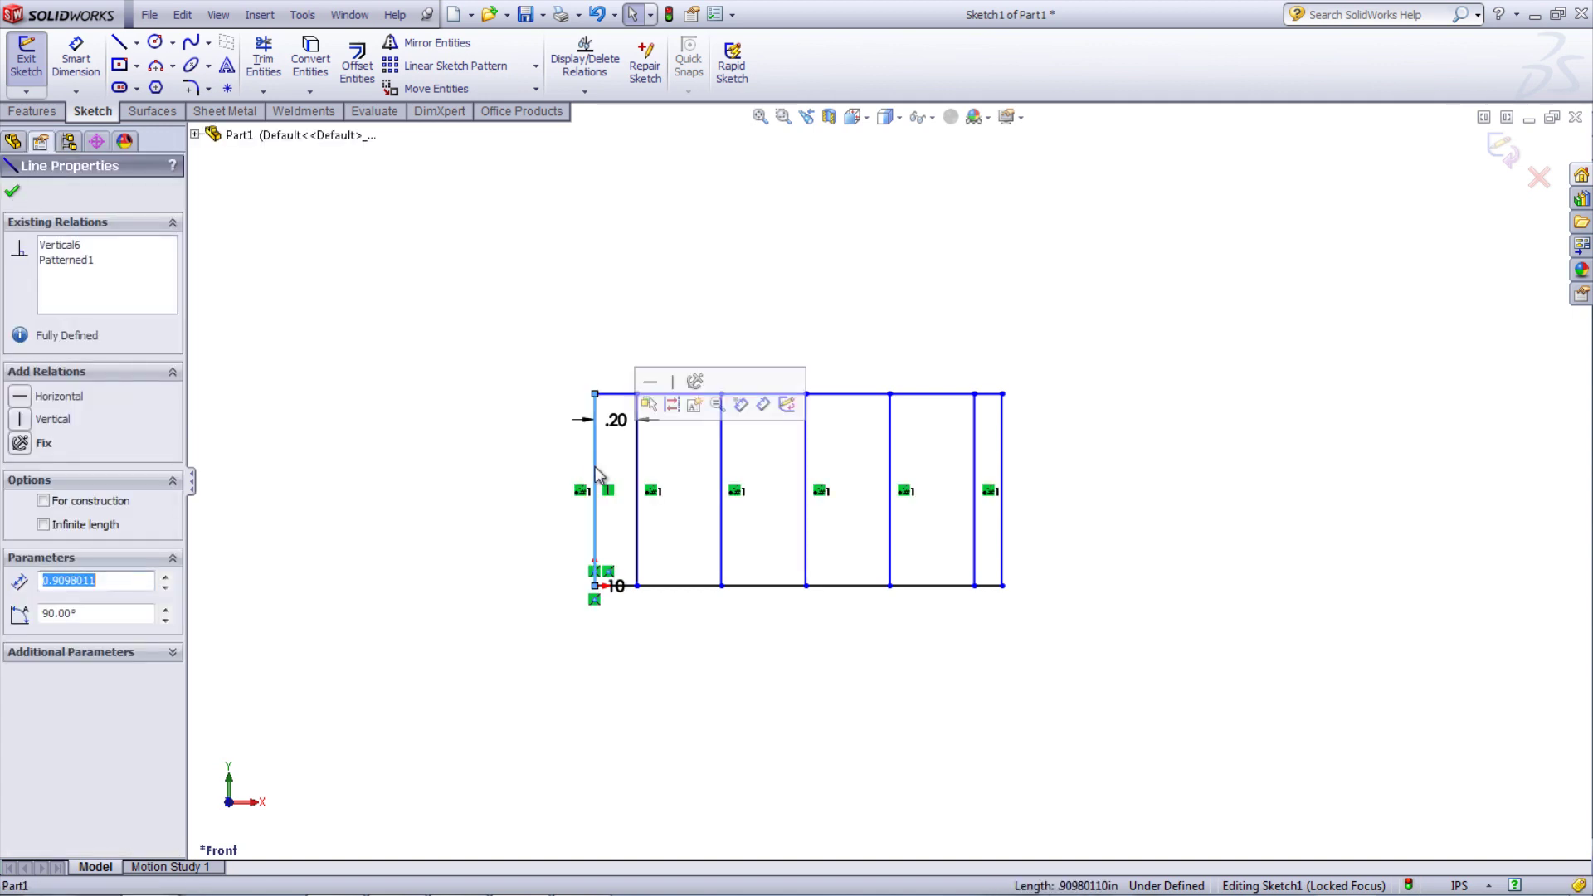
click(314, 15)
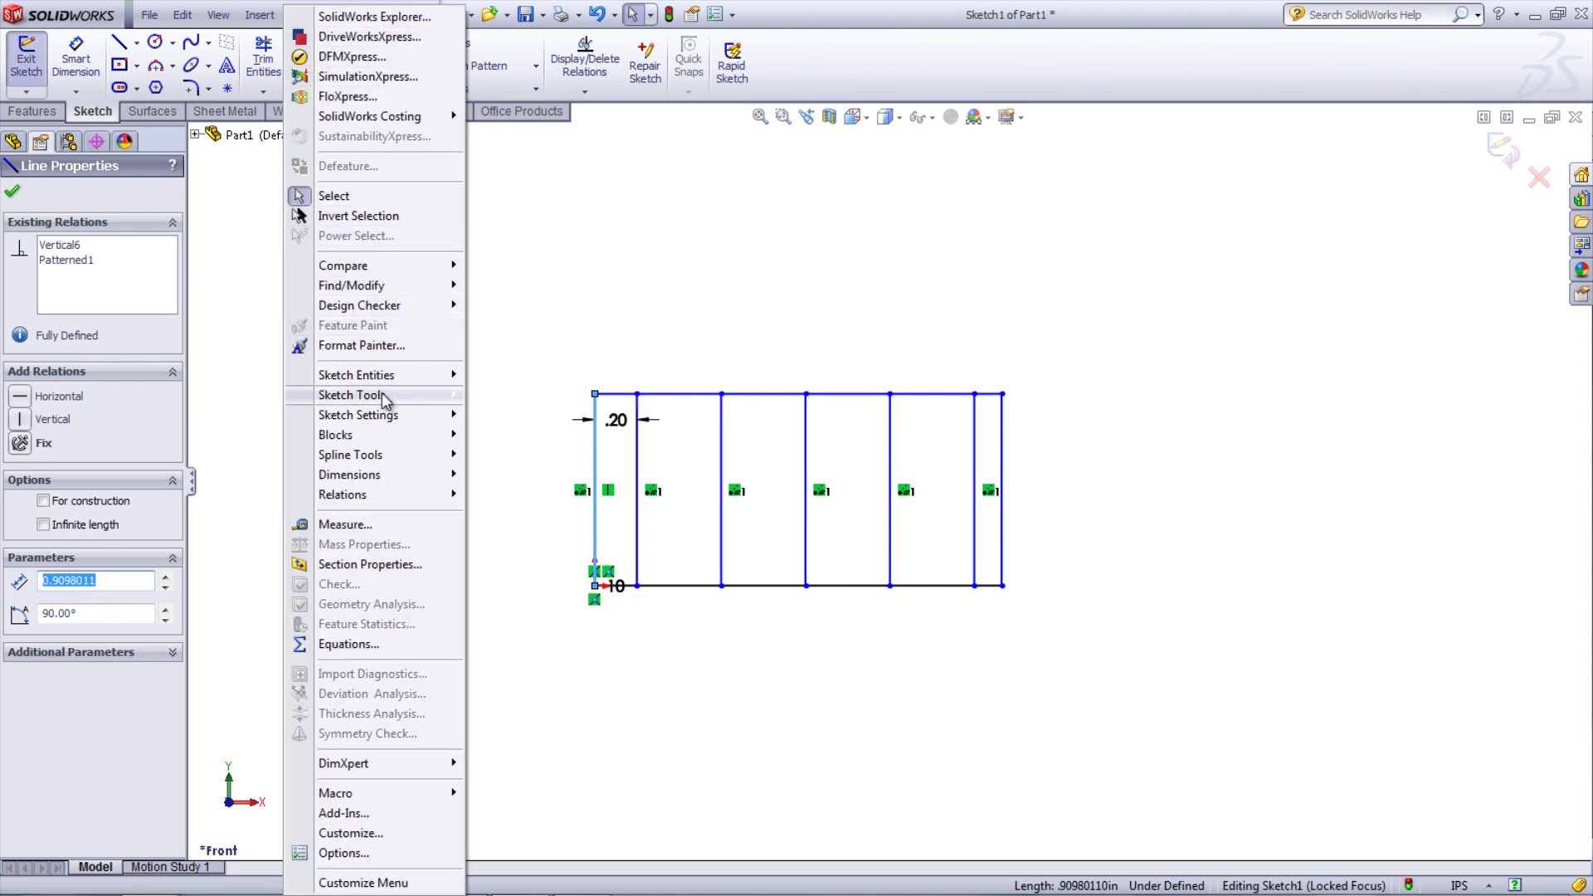
mouse_move(384, 398)
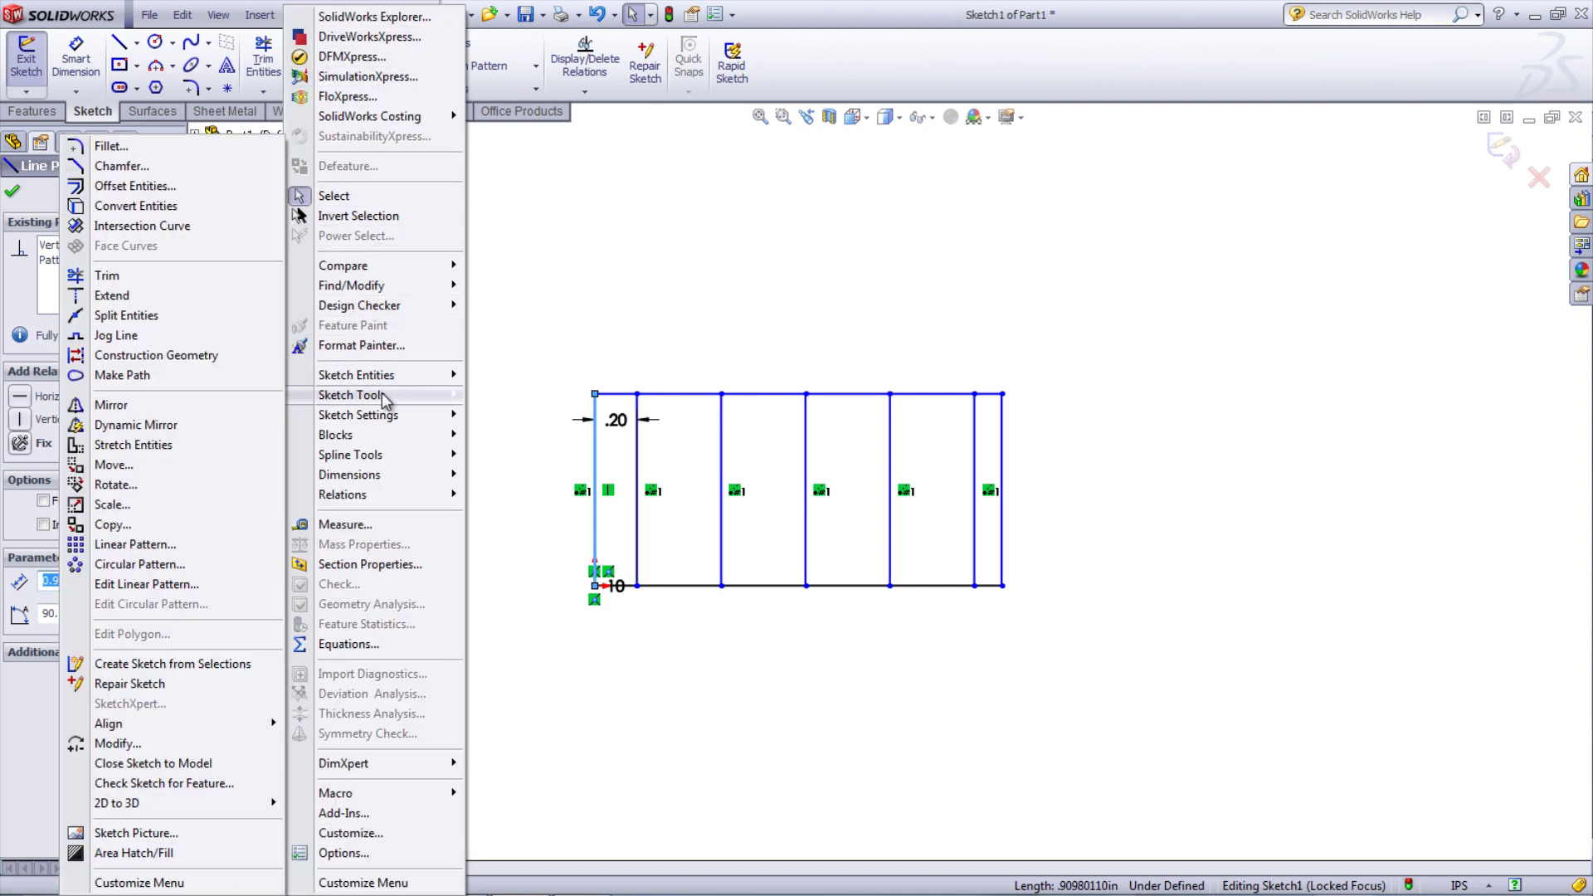
click(157, 591)
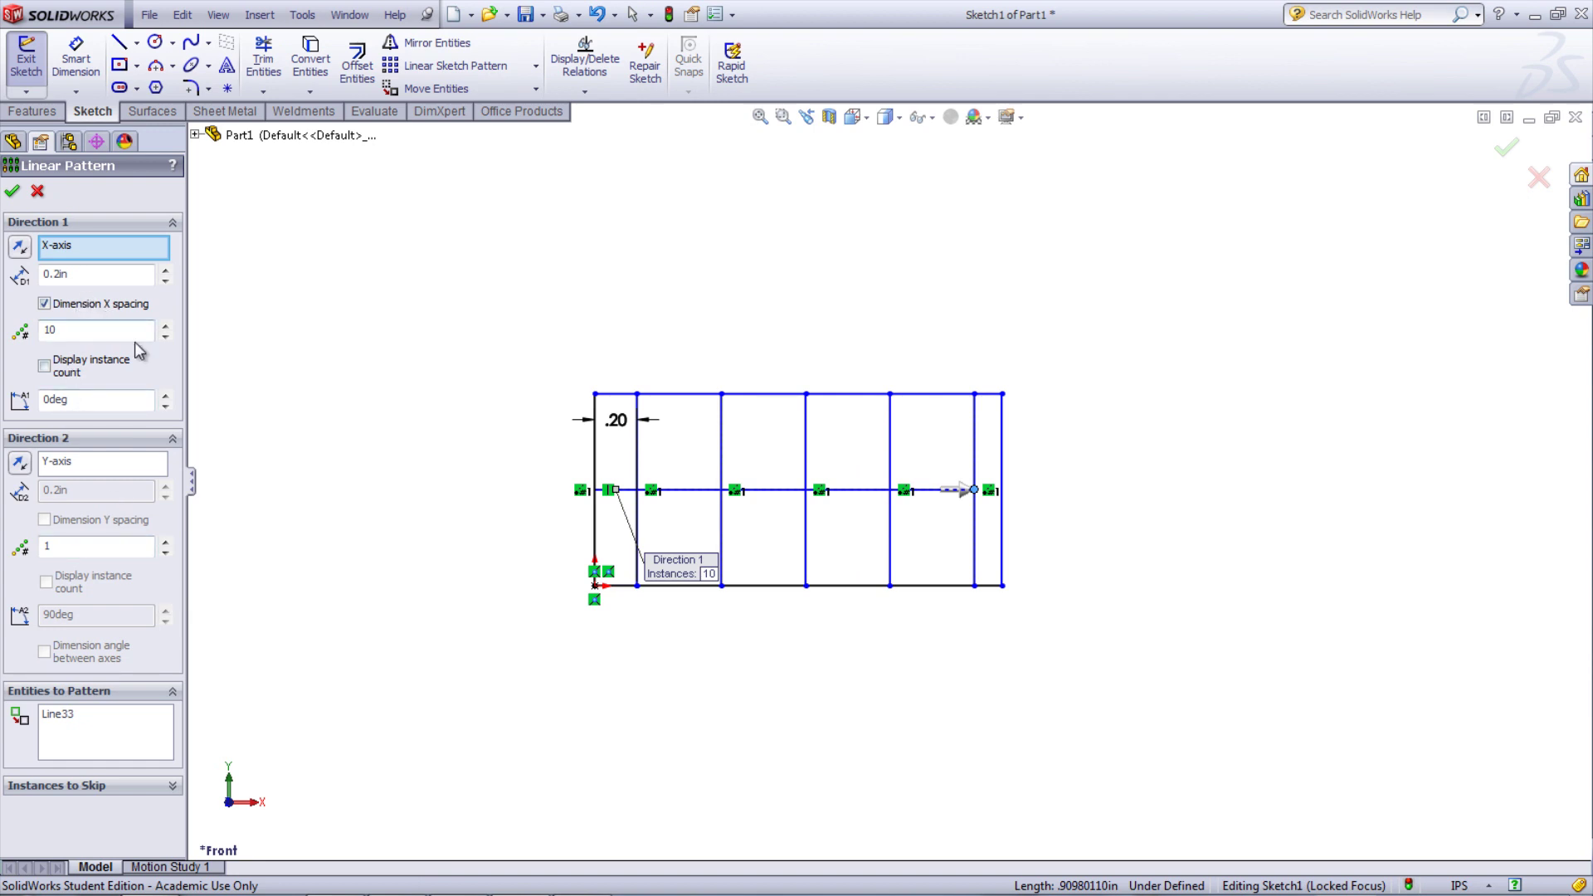
click(173, 788)
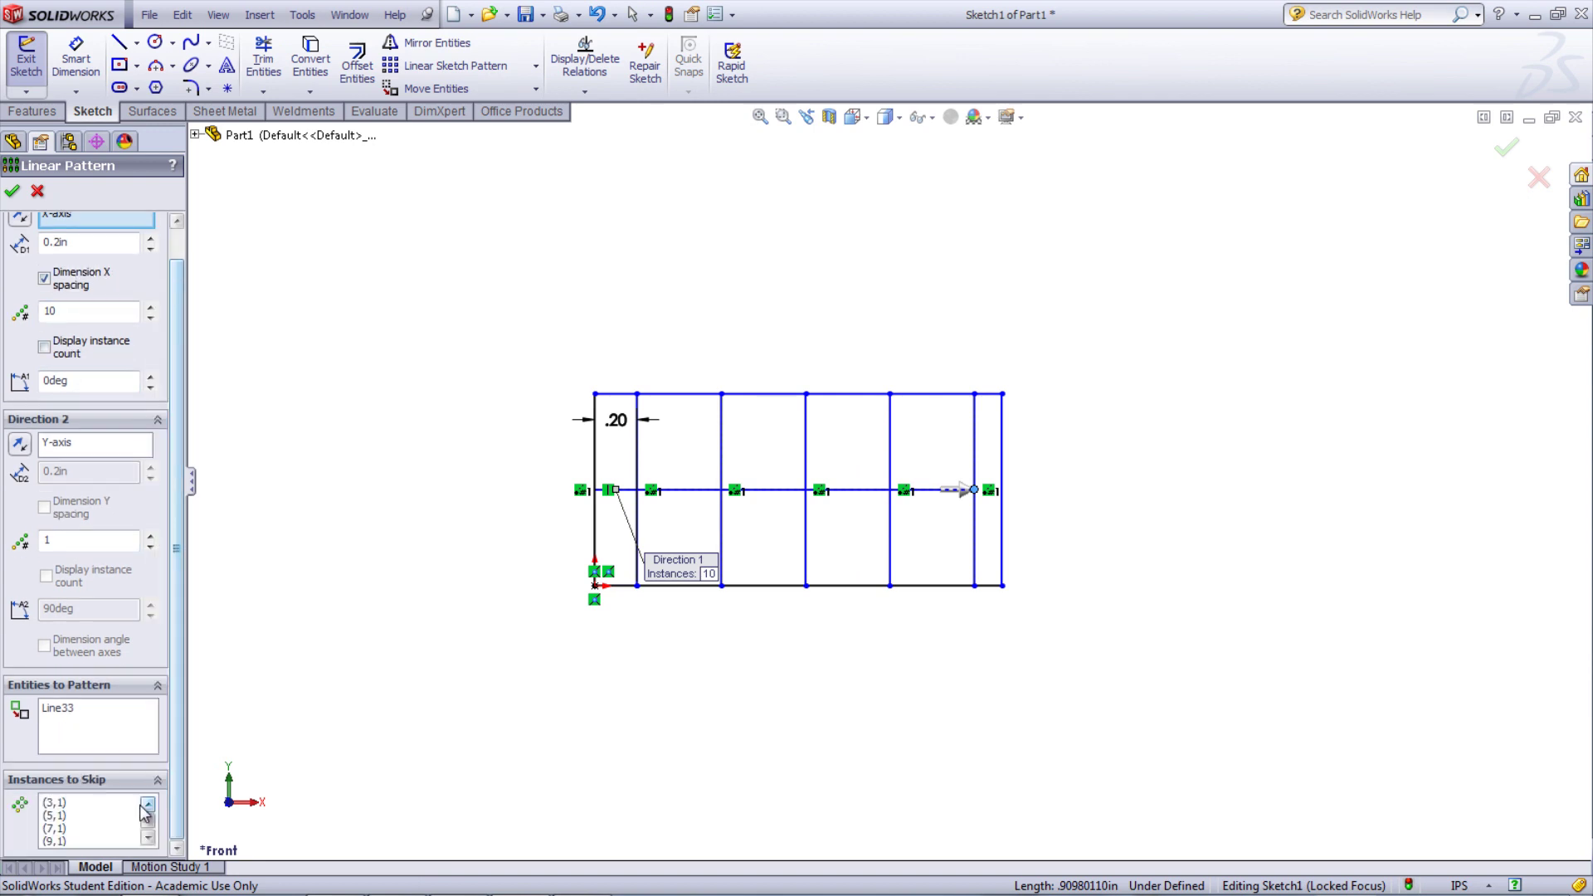
click(128, 816)
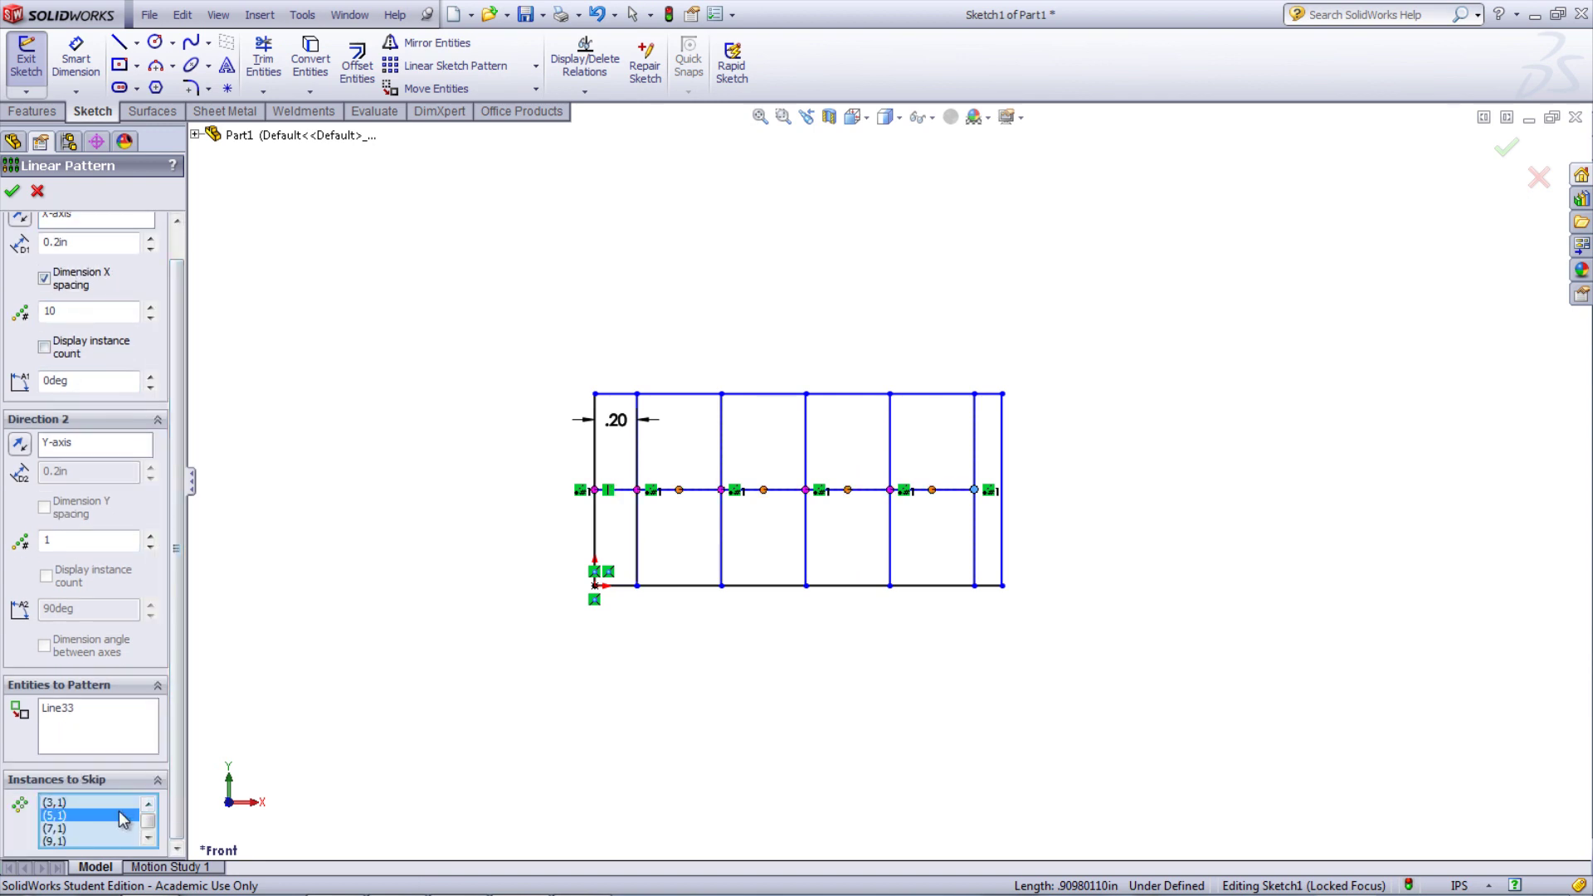
click(680, 490)
click(932, 491)
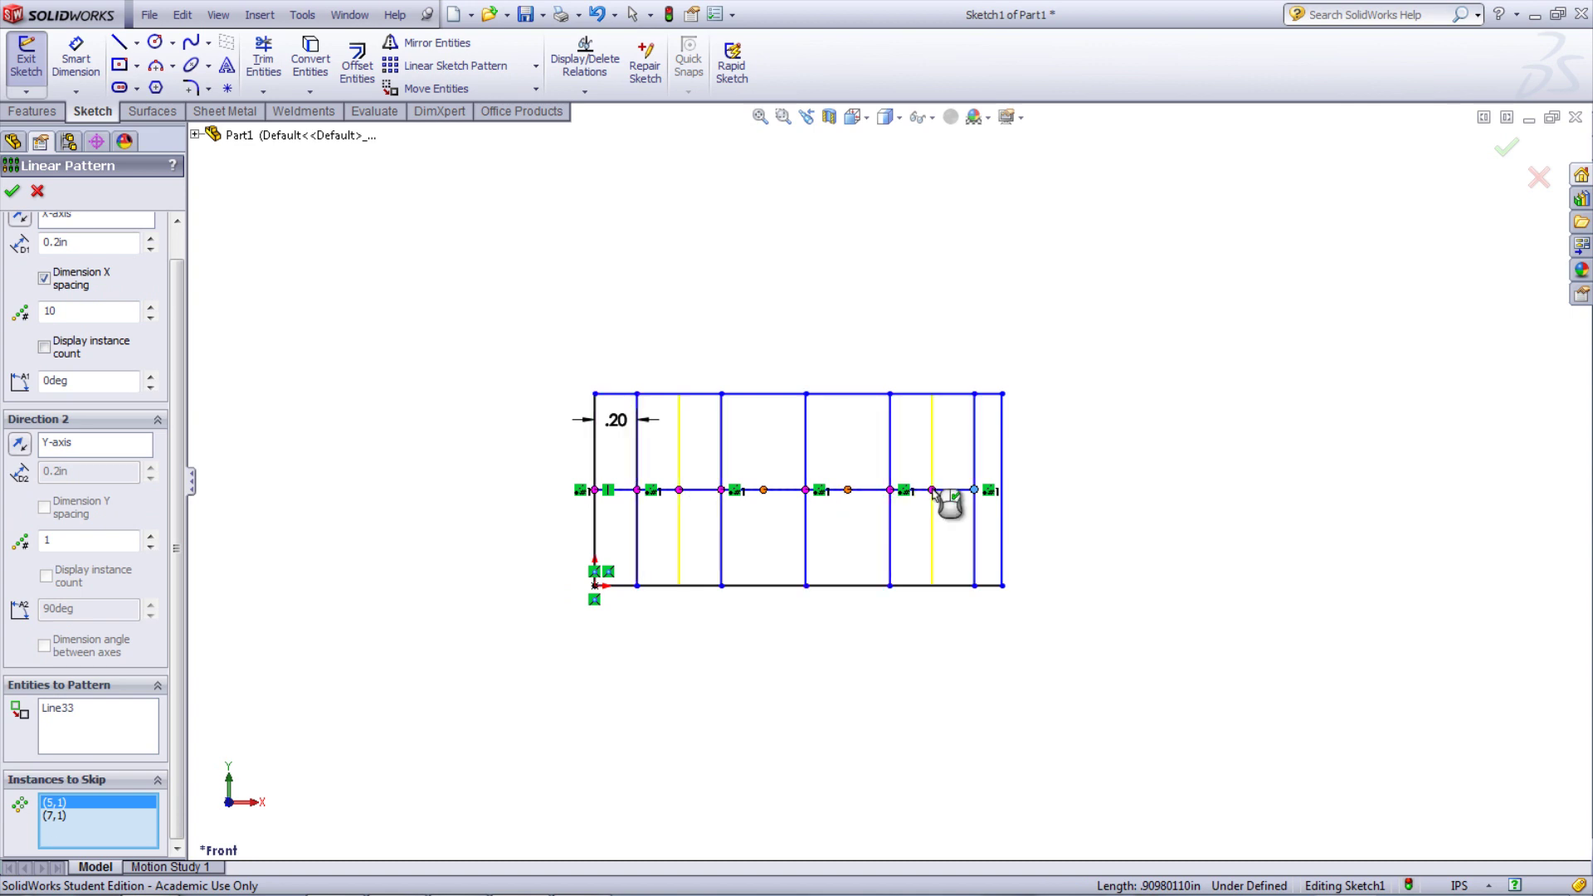
click(12, 190)
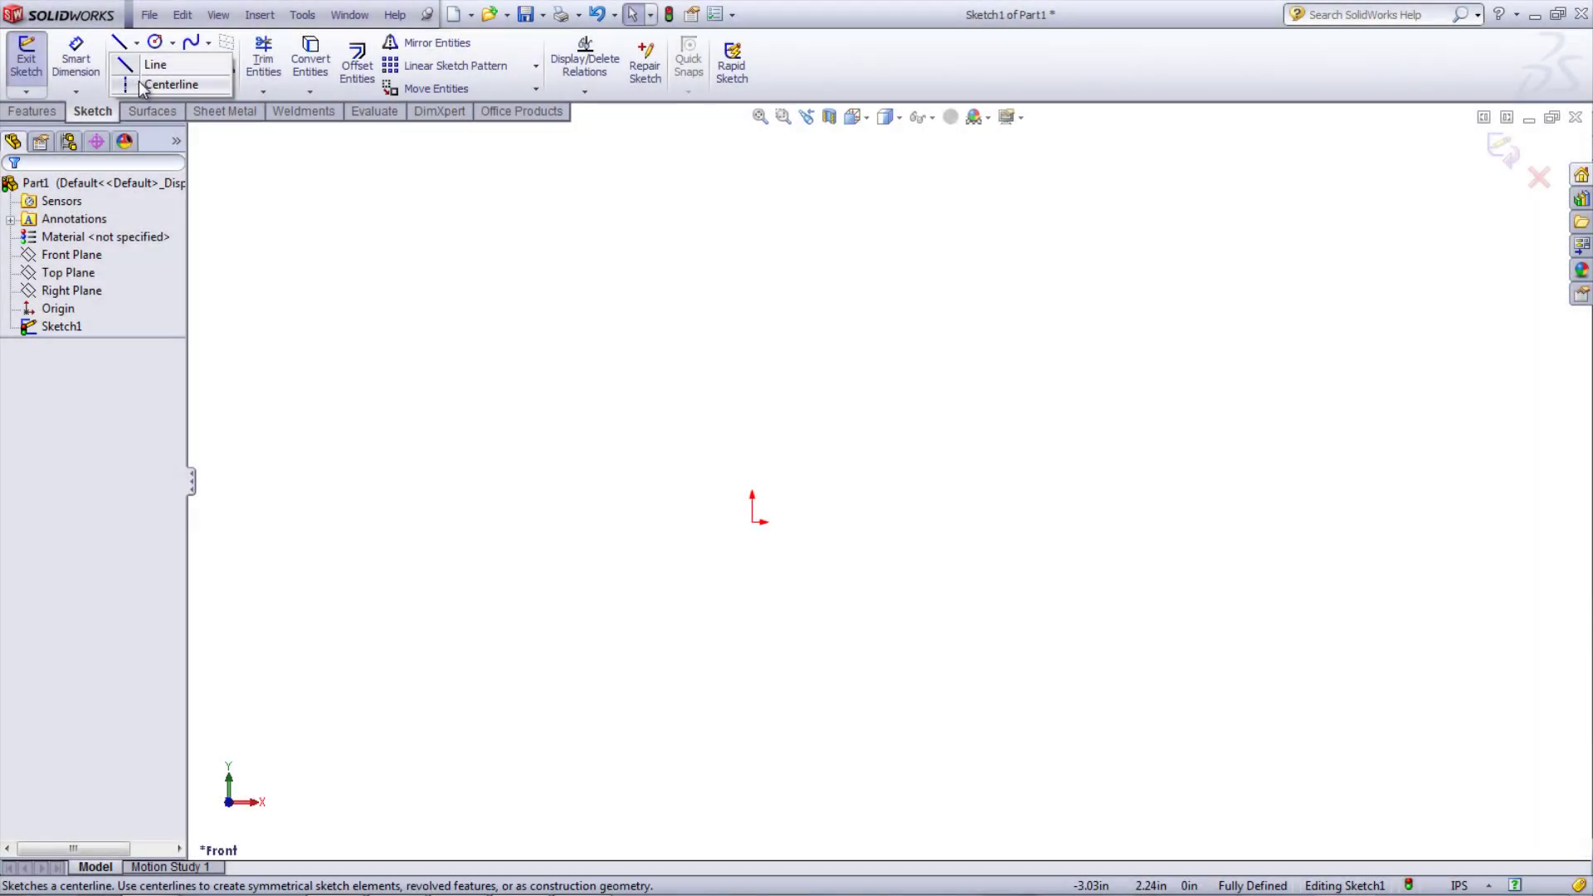
Draw a vertical centerline straight up from the origin
click(162, 83)
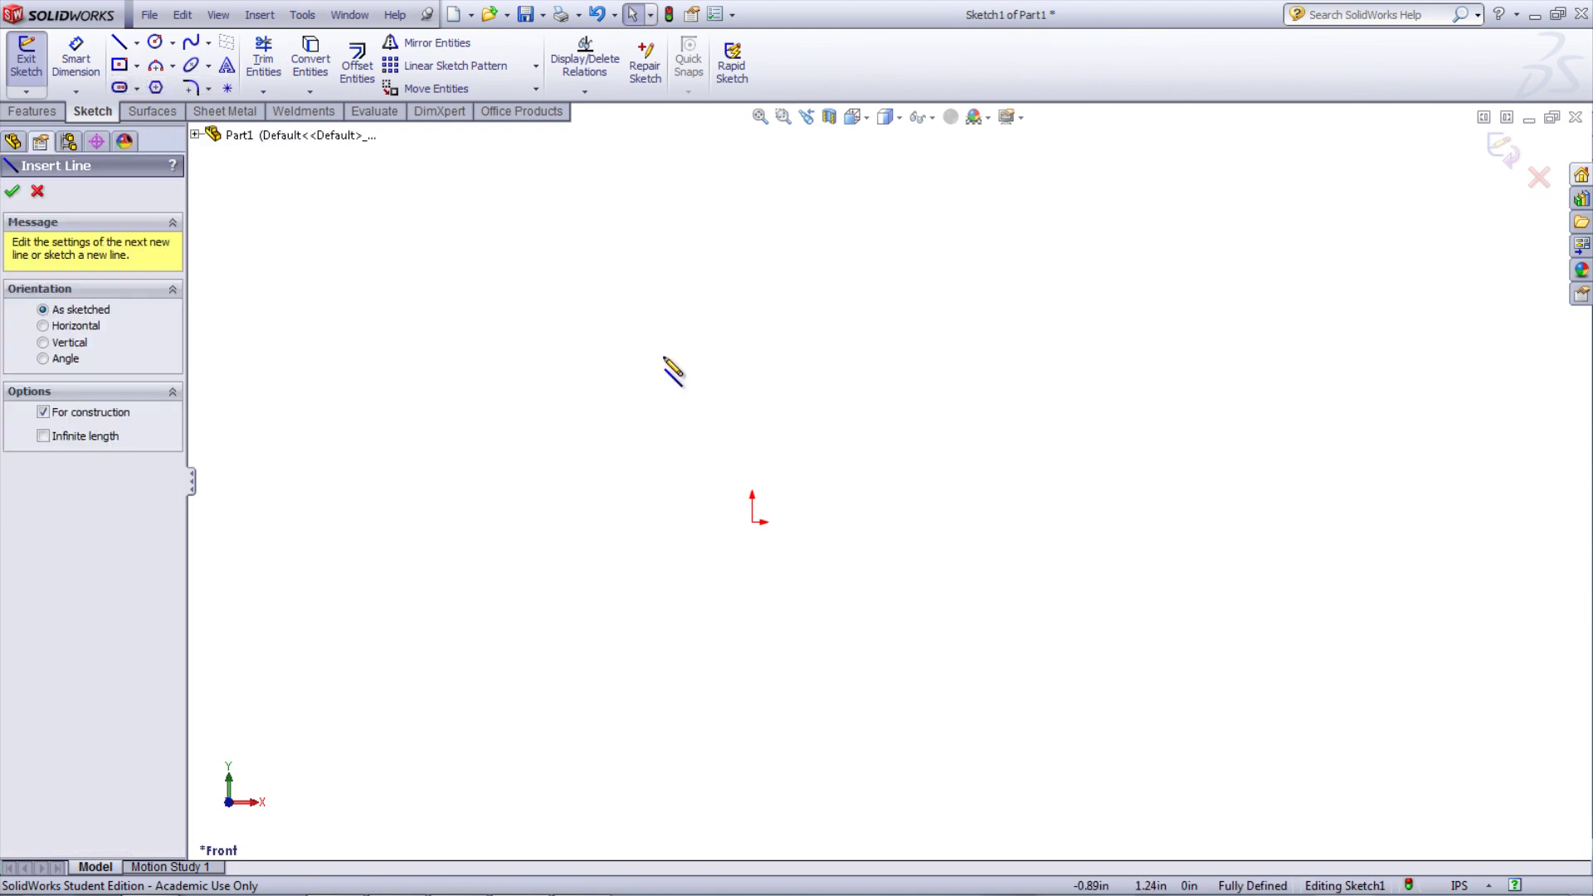
click(753, 521)
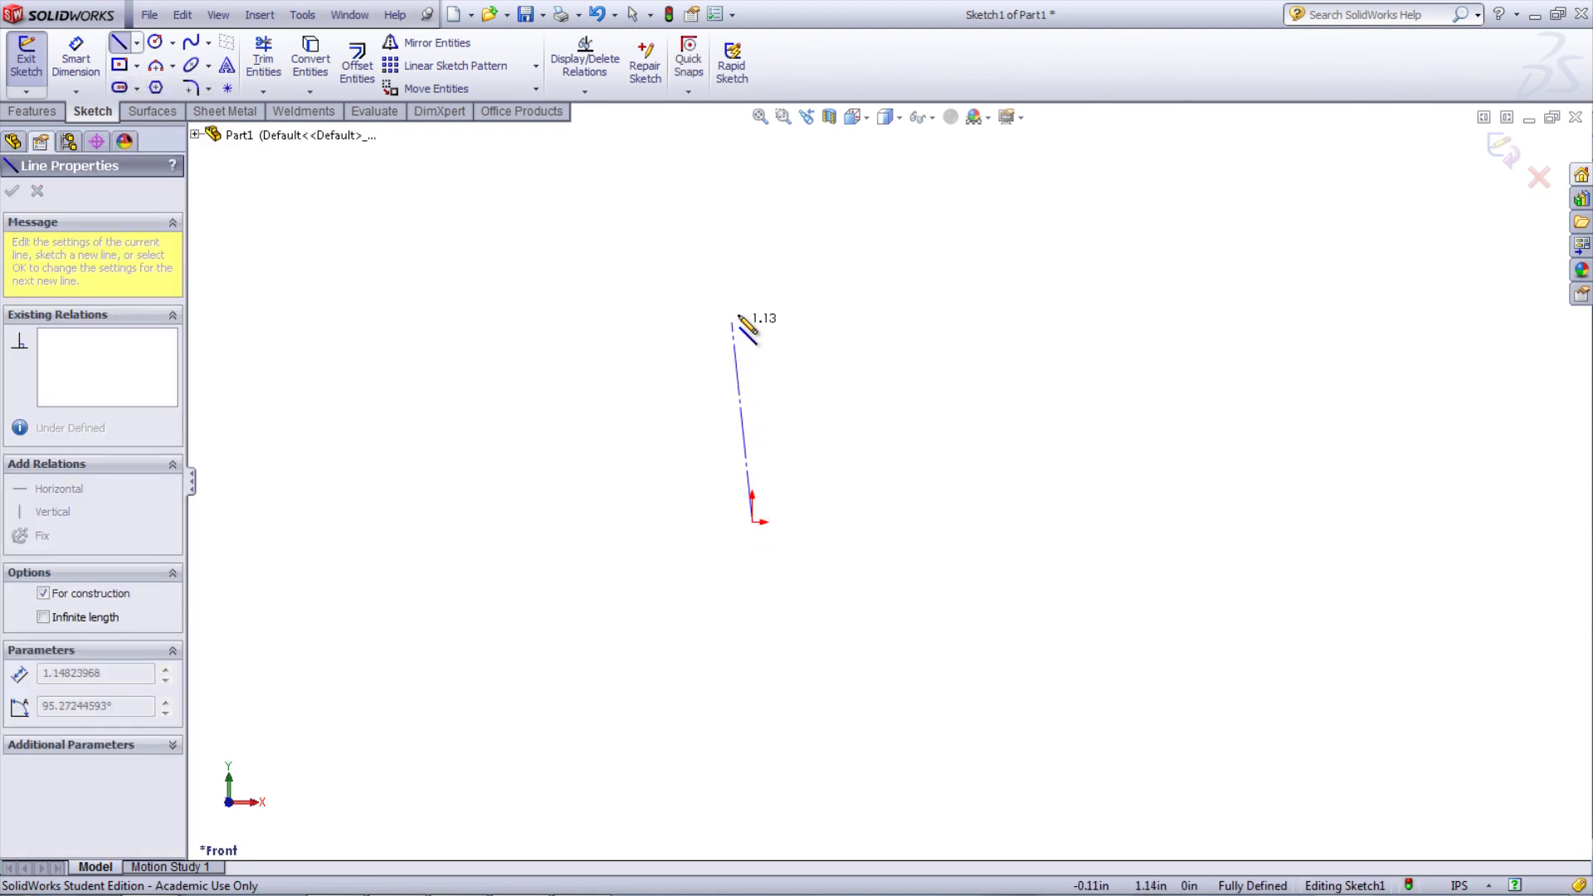
click(752, 273)
key(Escape)
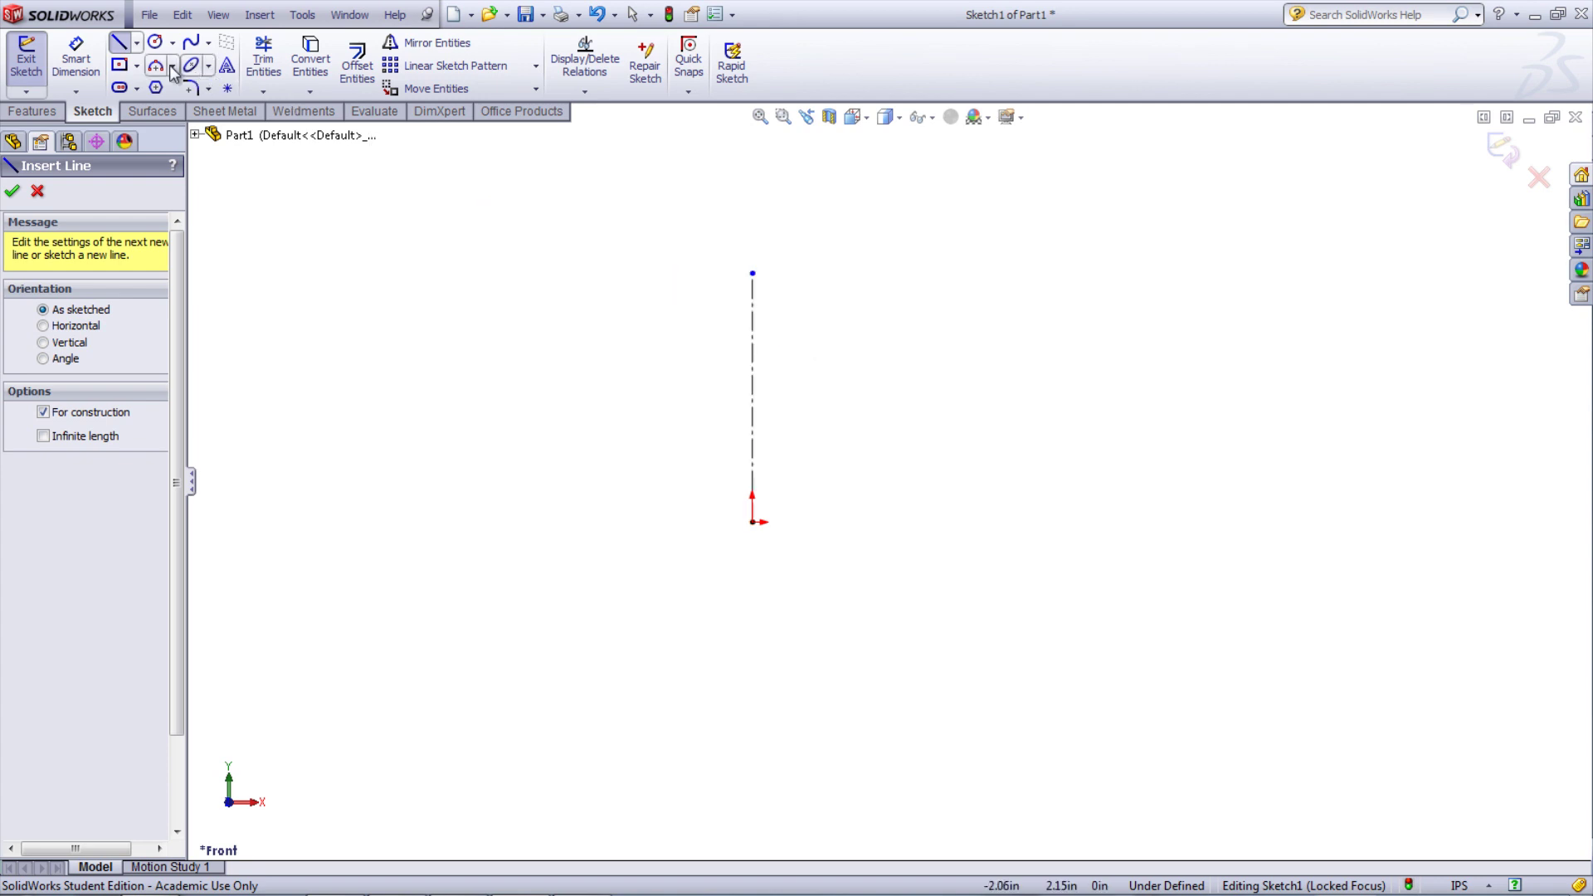
Pick the Line tool and turn on Dynamic Mirror from Tools > Sketch Tools
click(121, 47)
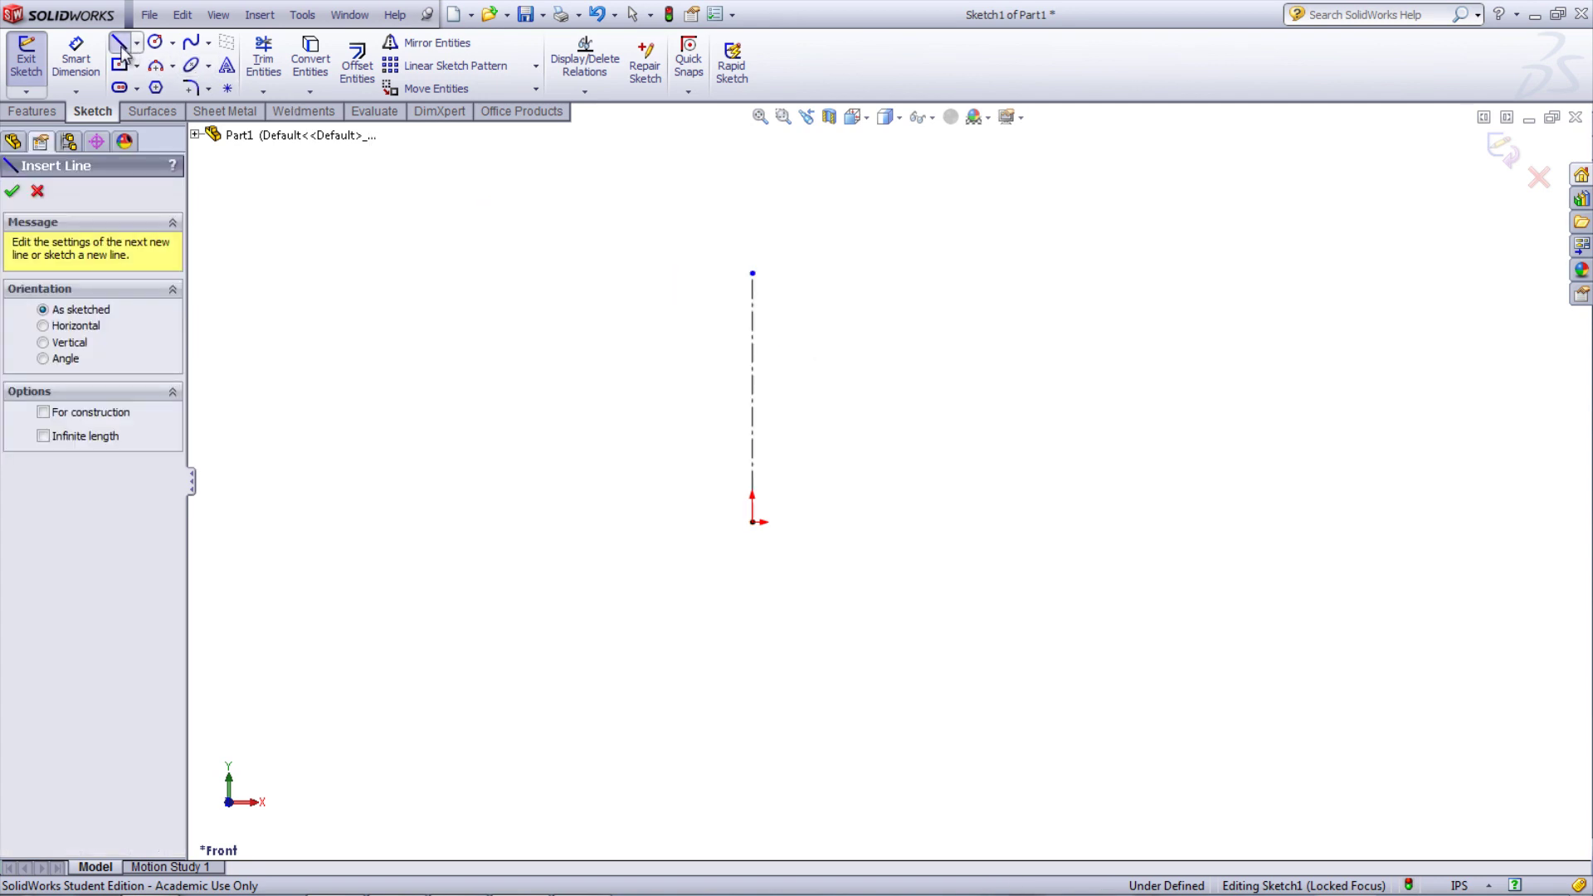
click(302, 14)
mouse_move(366, 397)
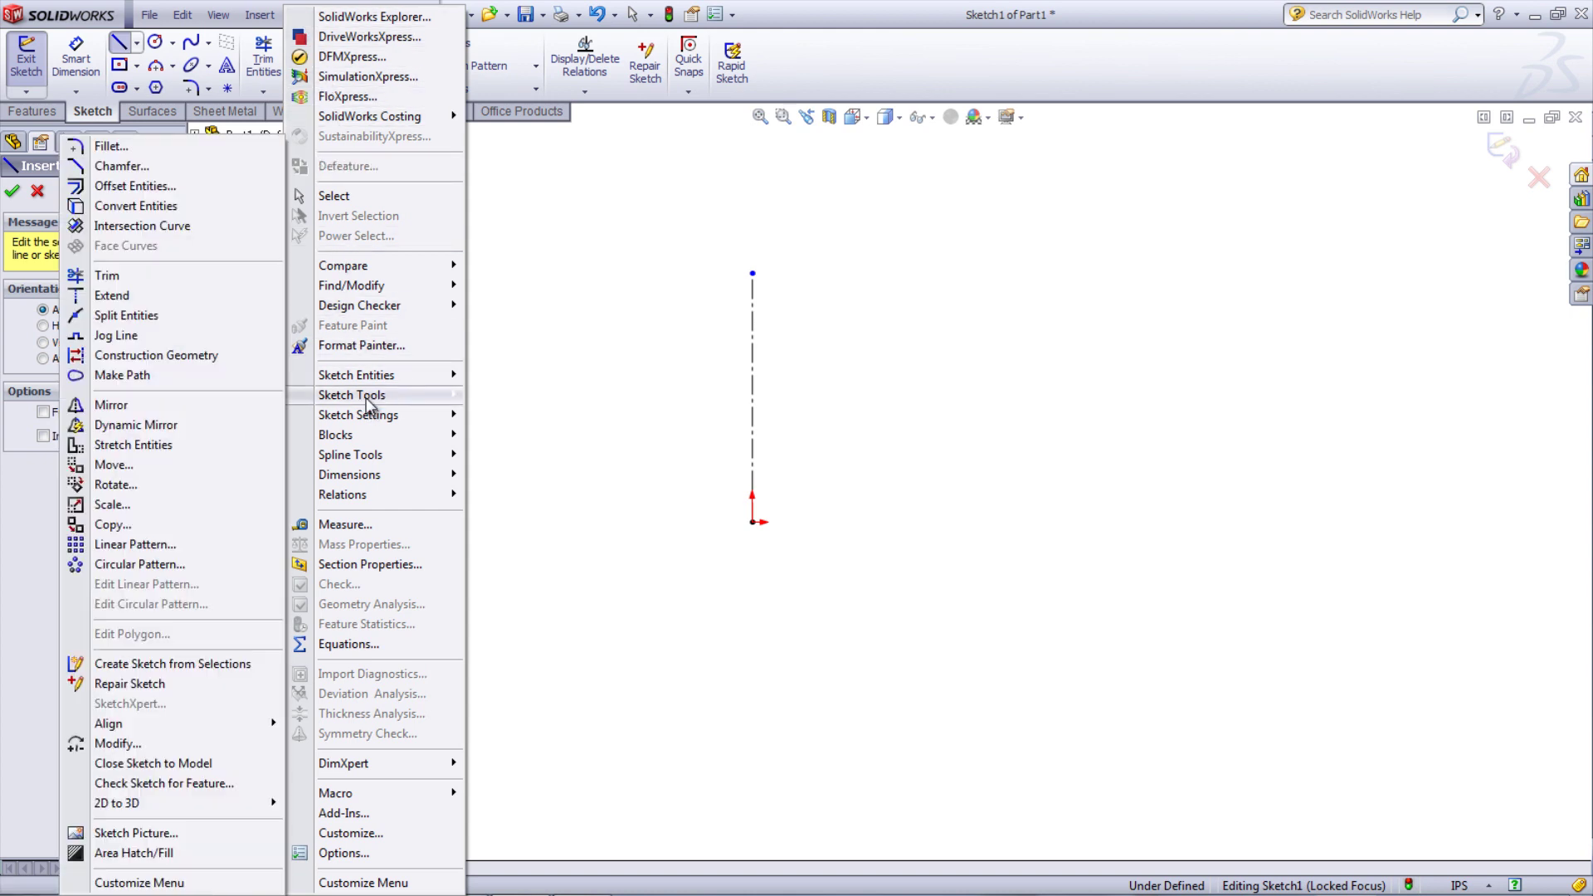
click(143, 427)
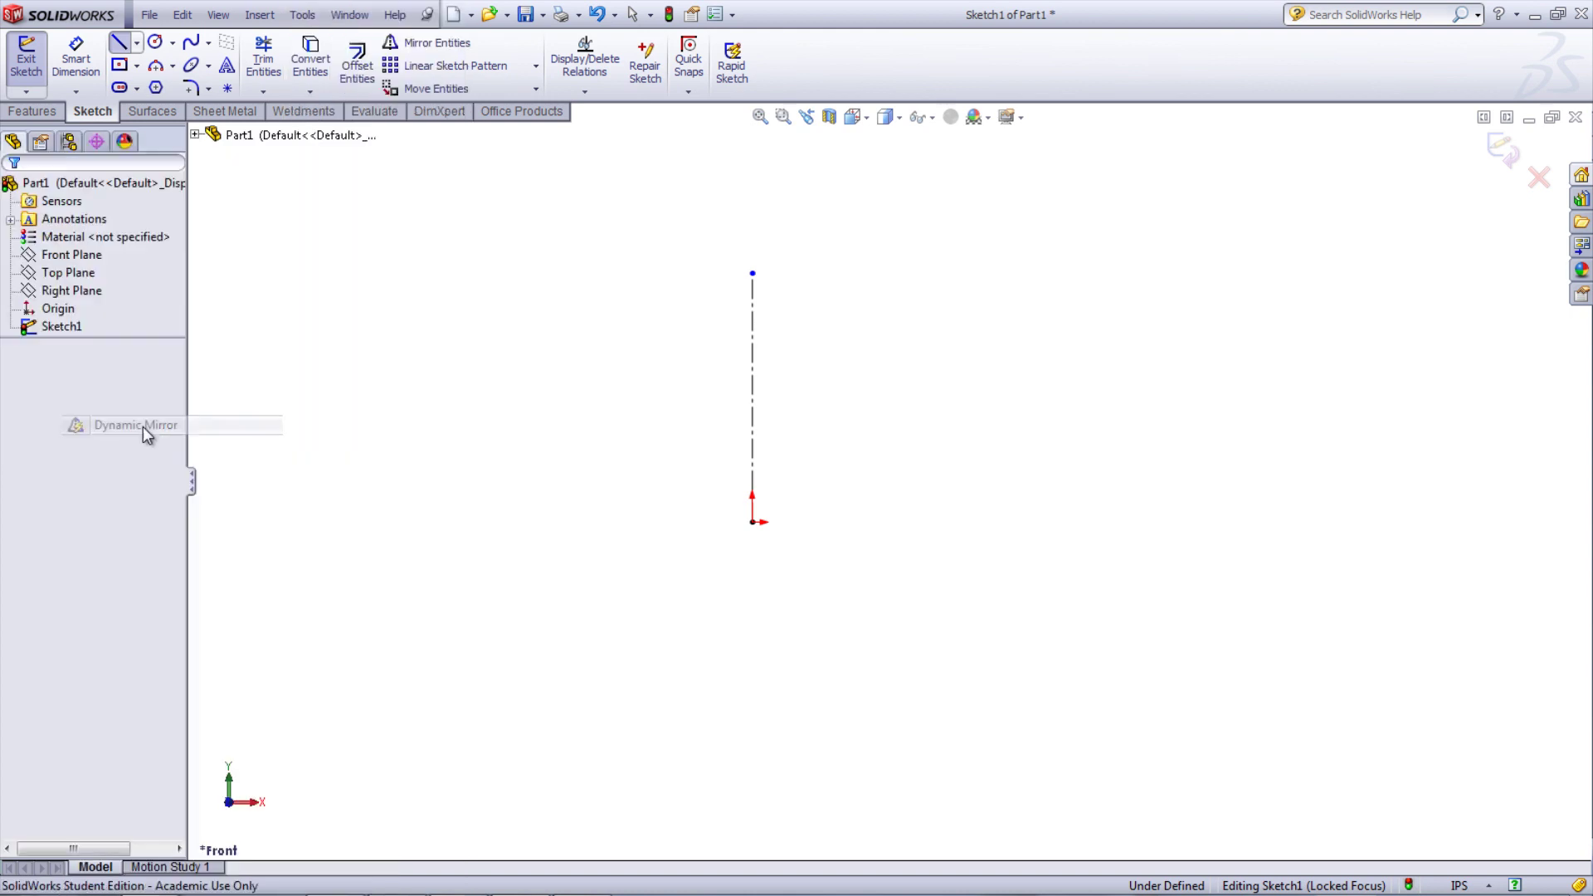
Mirror about the centerline while drawing the diamond and the box's top and side
click(755, 351)
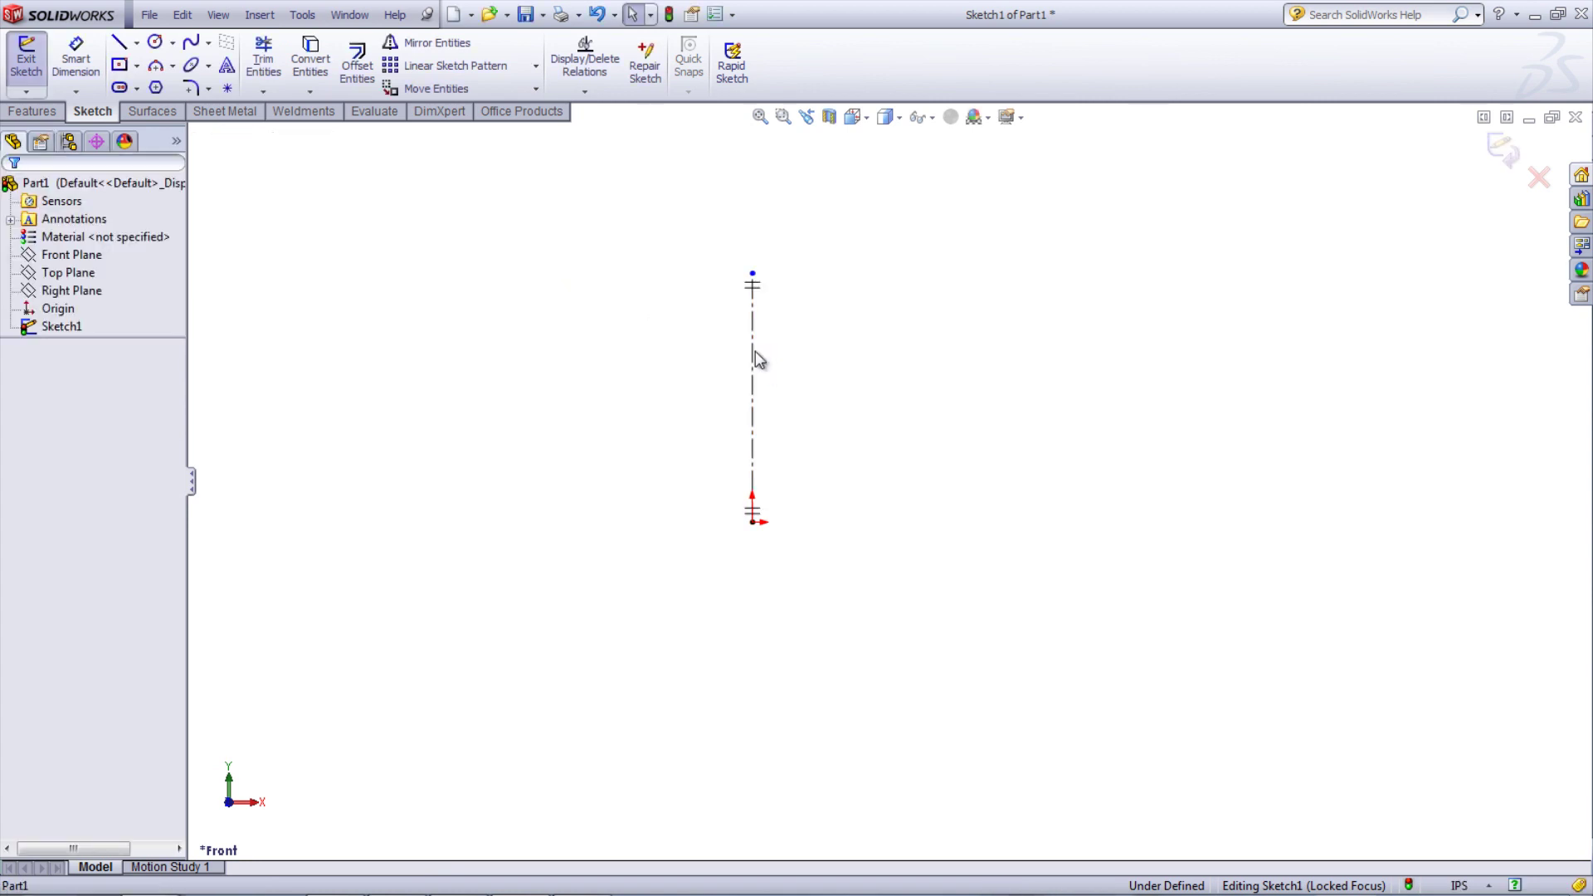
click(119, 41)
click(752, 522)
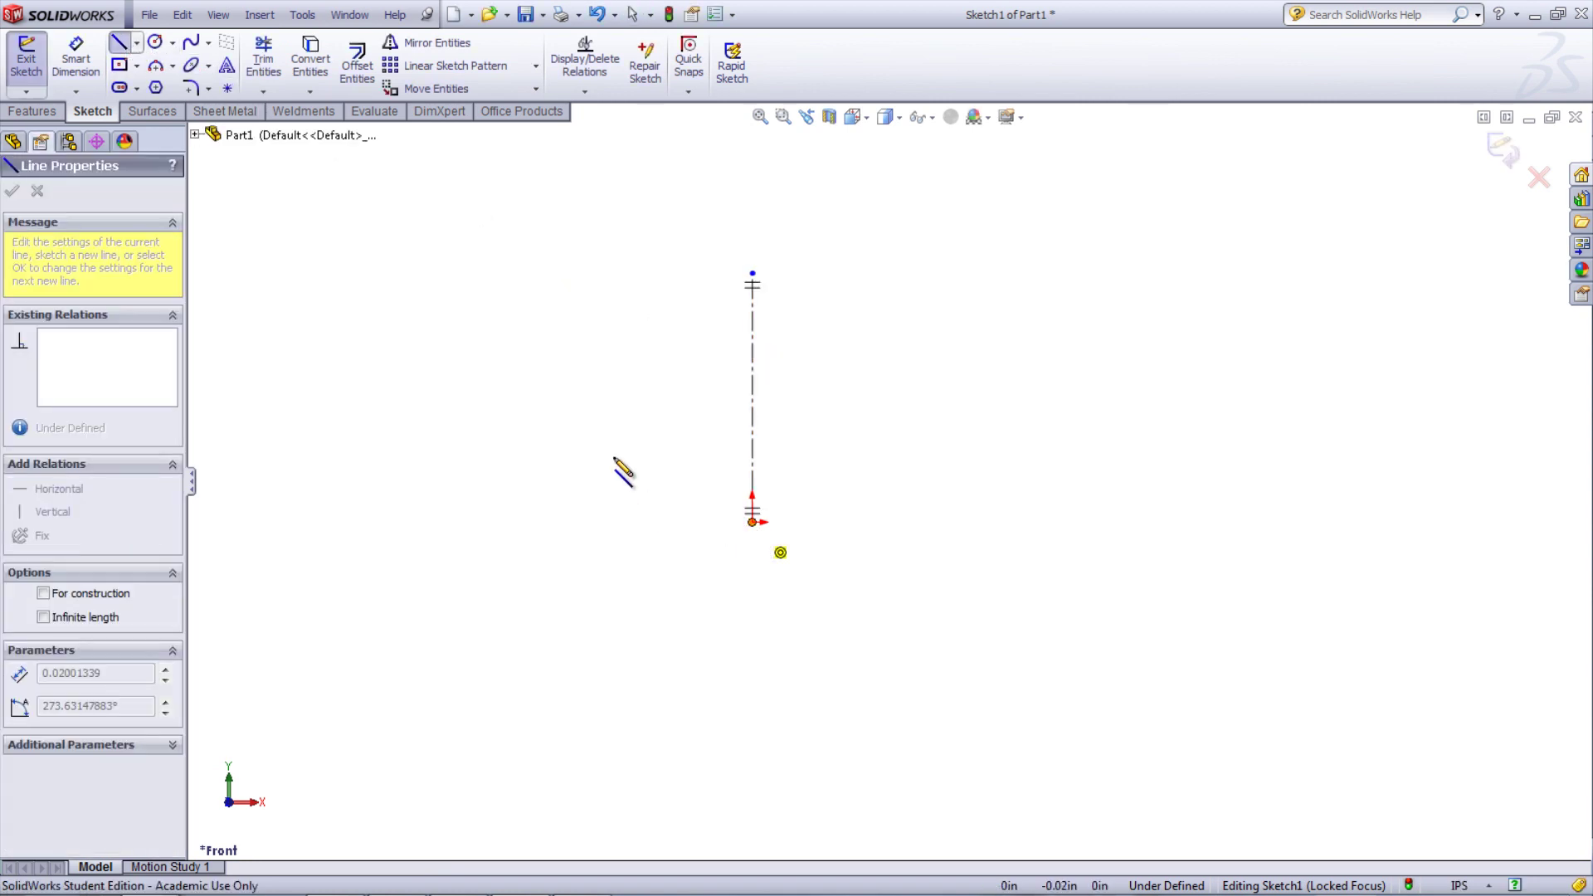
click(540, 411)
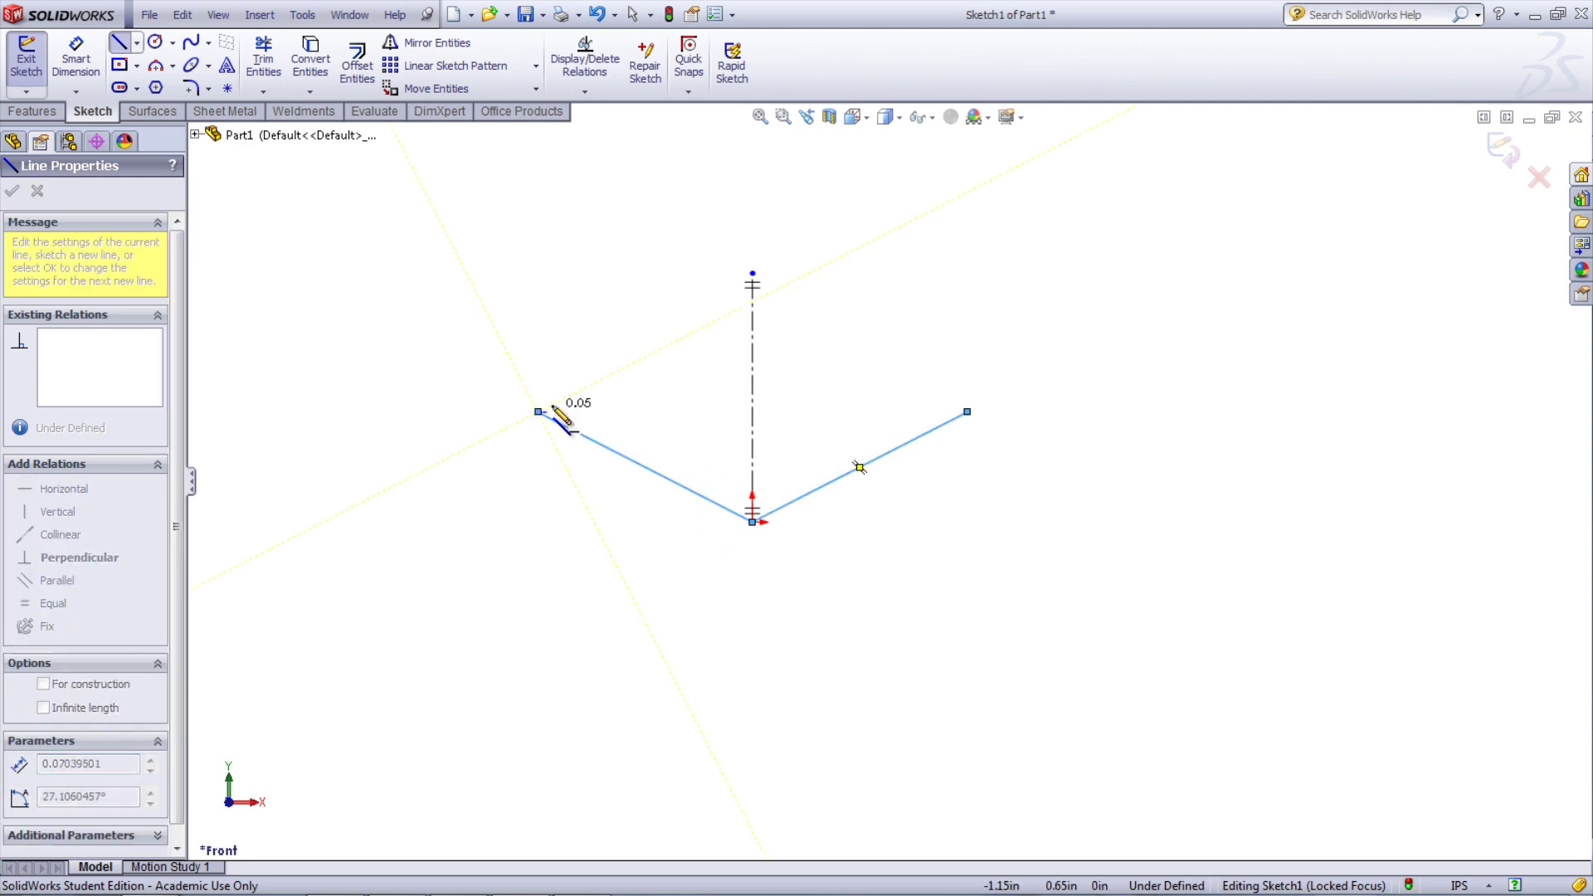
click(752, 274)
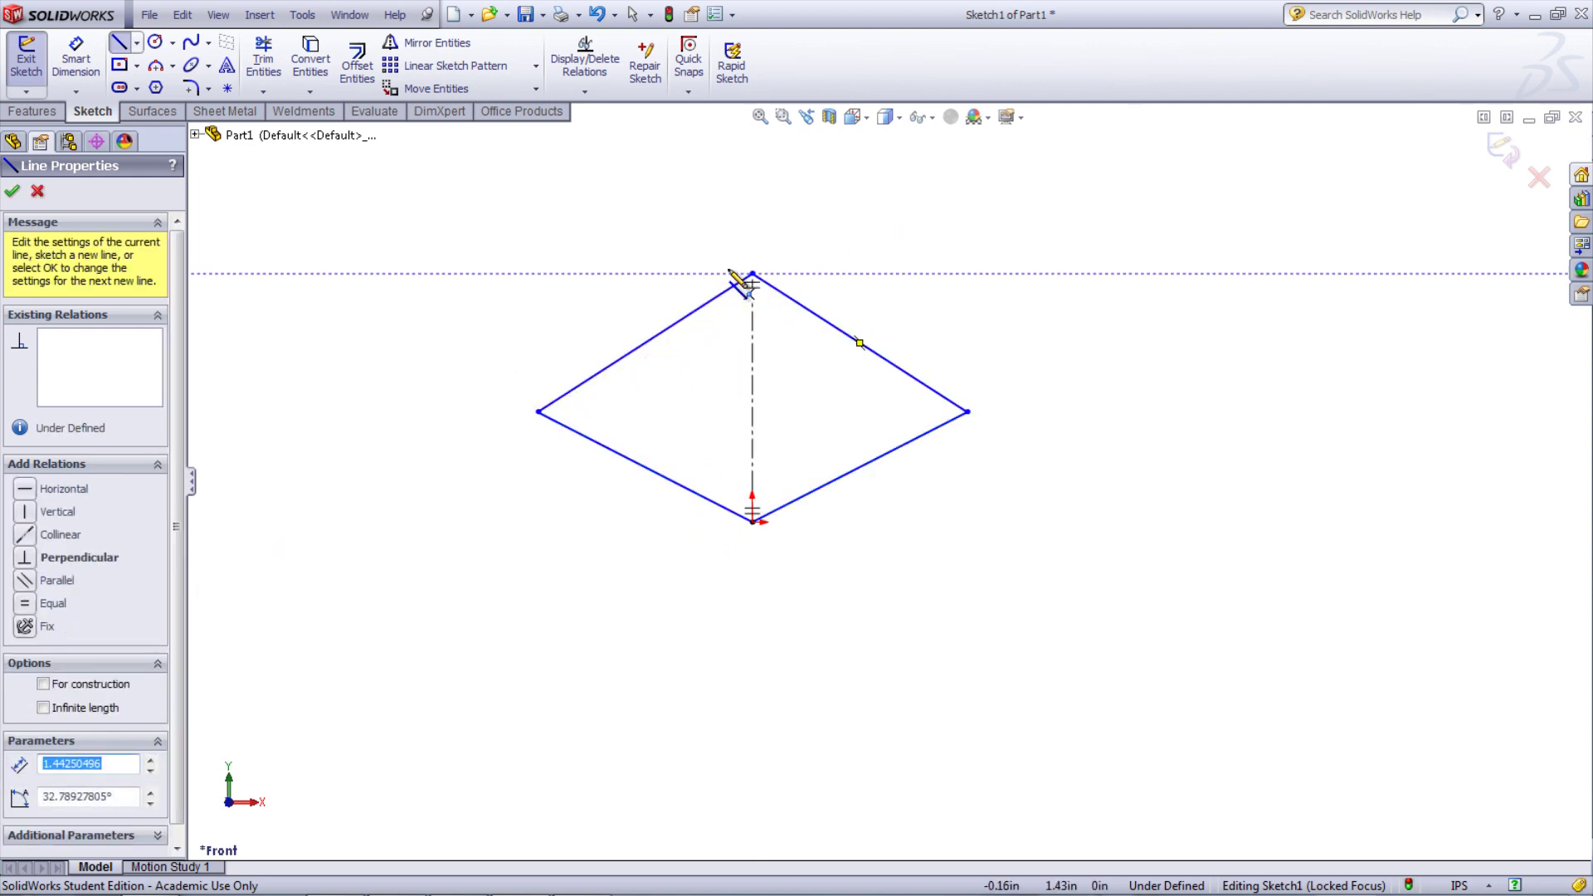
click(539, 273)
click(539, 411)
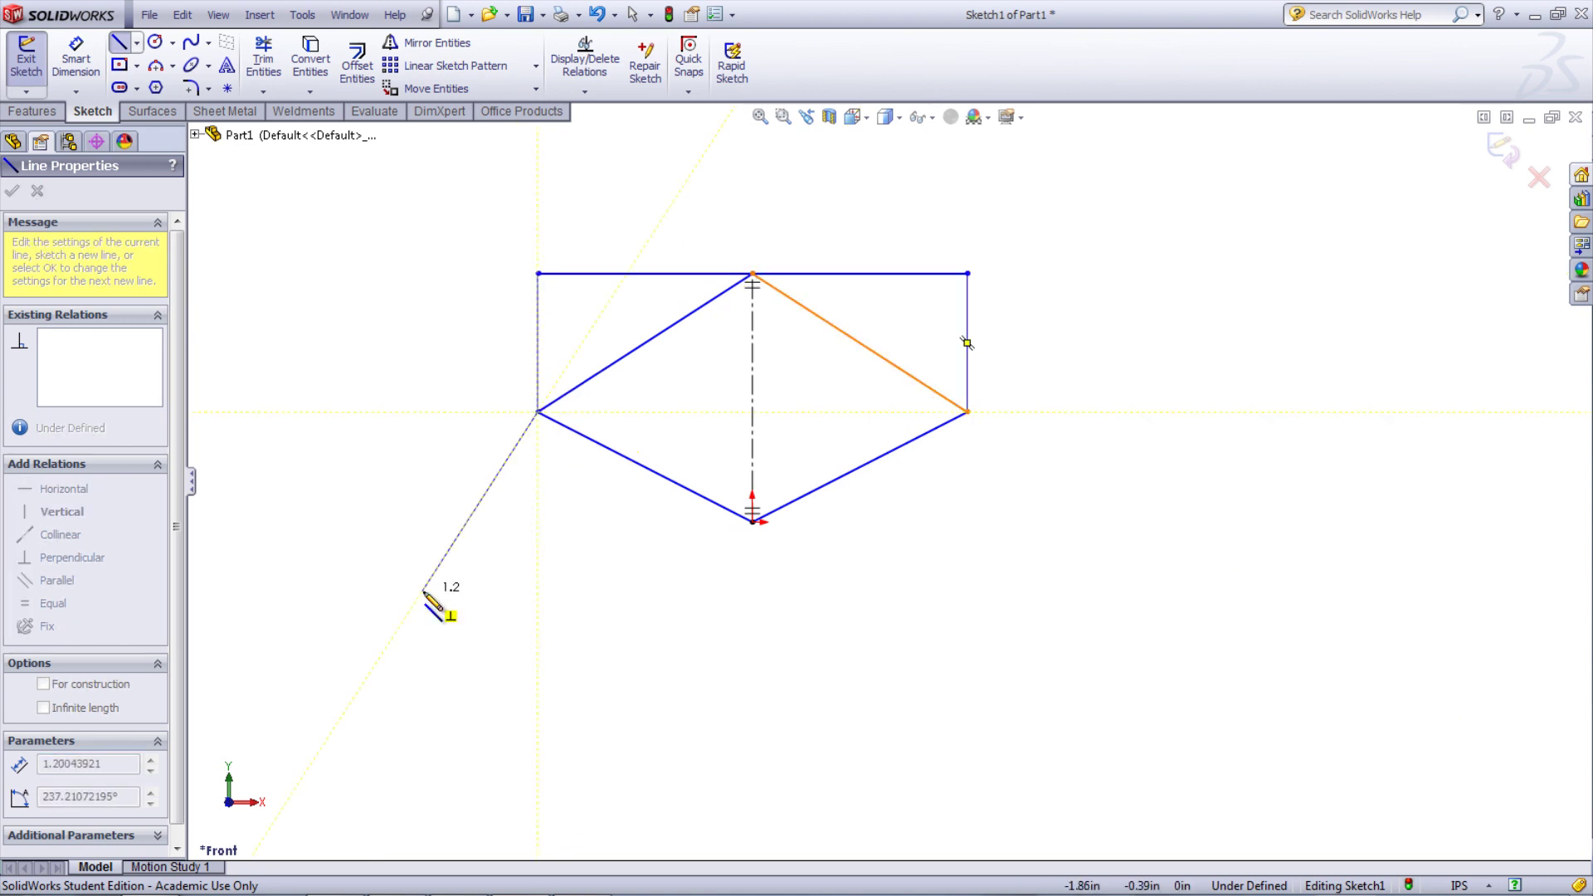
Draw the mirrored zigzag legs down to the origin, then exit the sketch
click(404, 621)
click(471, 640)
click(590, 521)
click(642, 601)
click(701, 544)
click(730, 601)
click(752, 521)
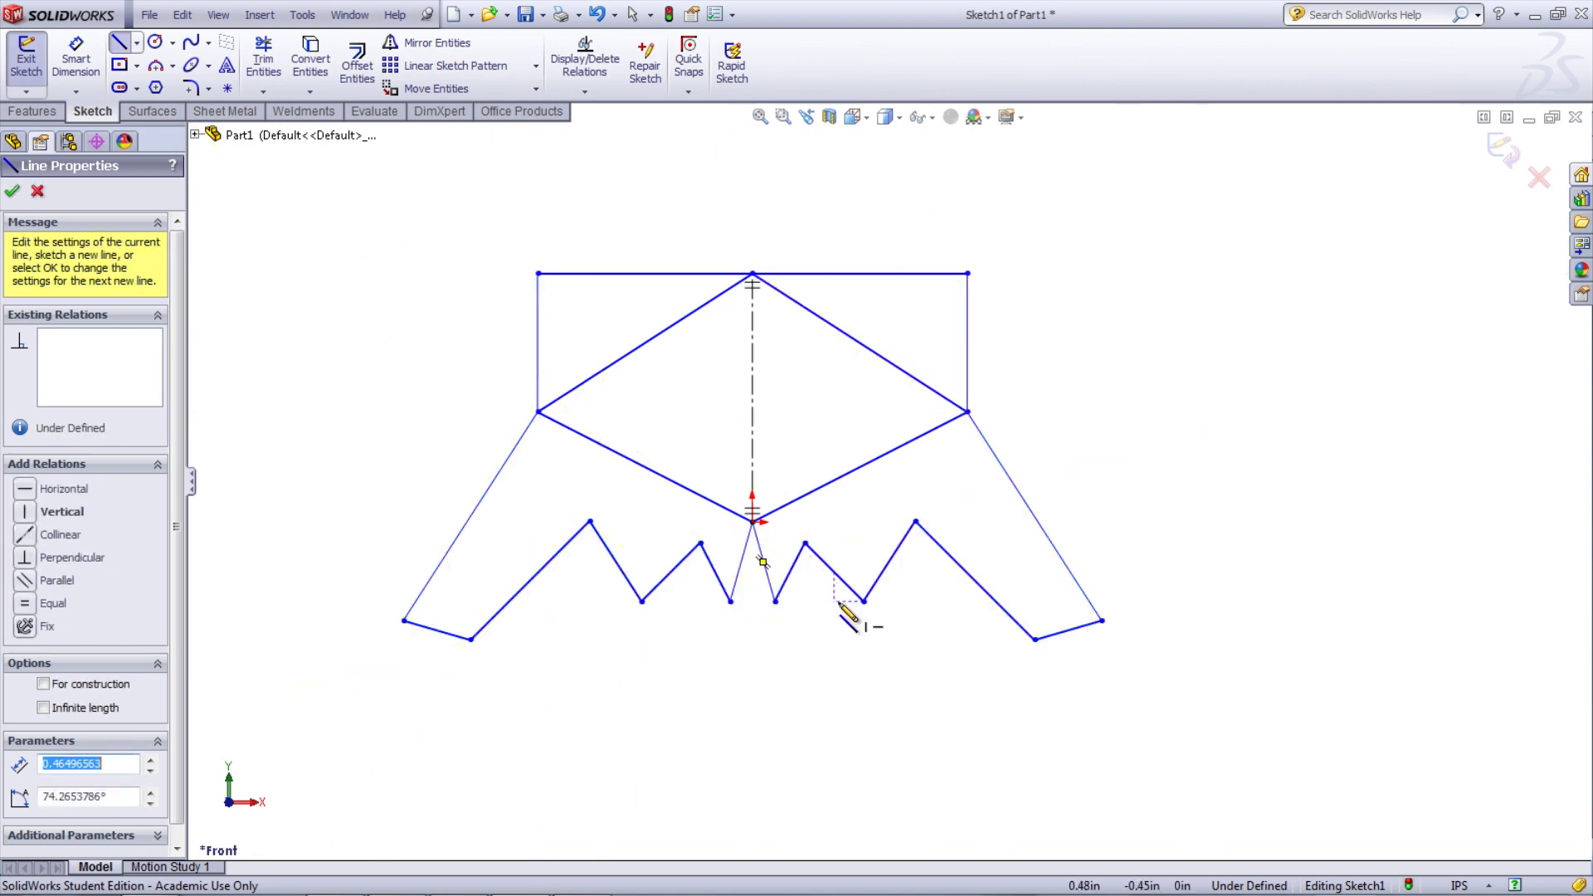
key(Escape)
click(1494, 151)
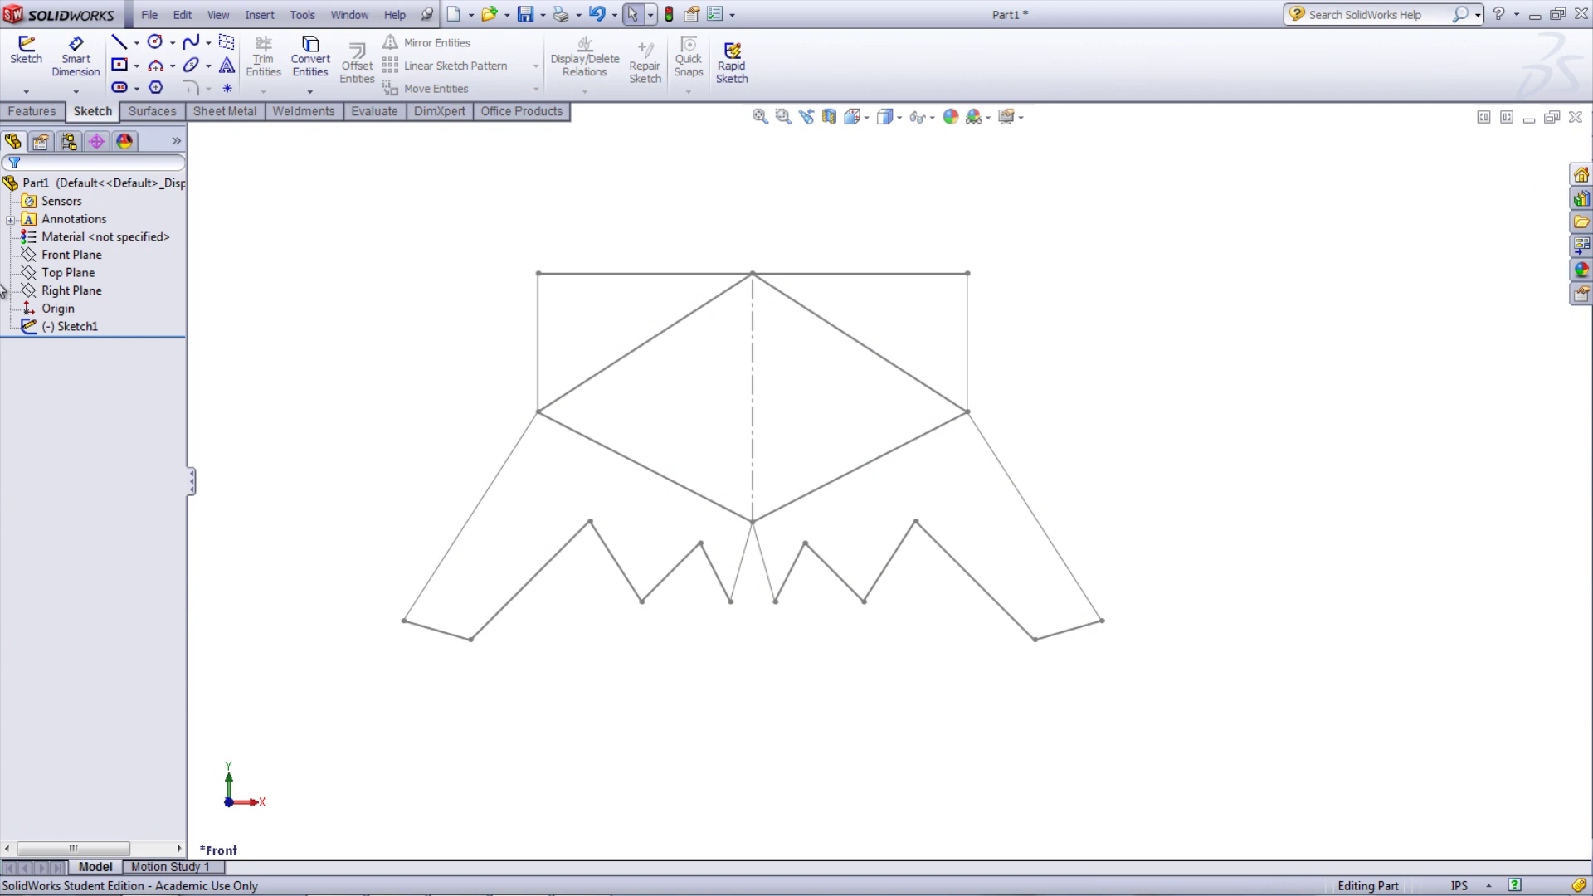
Edit Sketch1 again and add one line from the box's top-left corner down-left
right_click(49, 323)
click(65, 266)
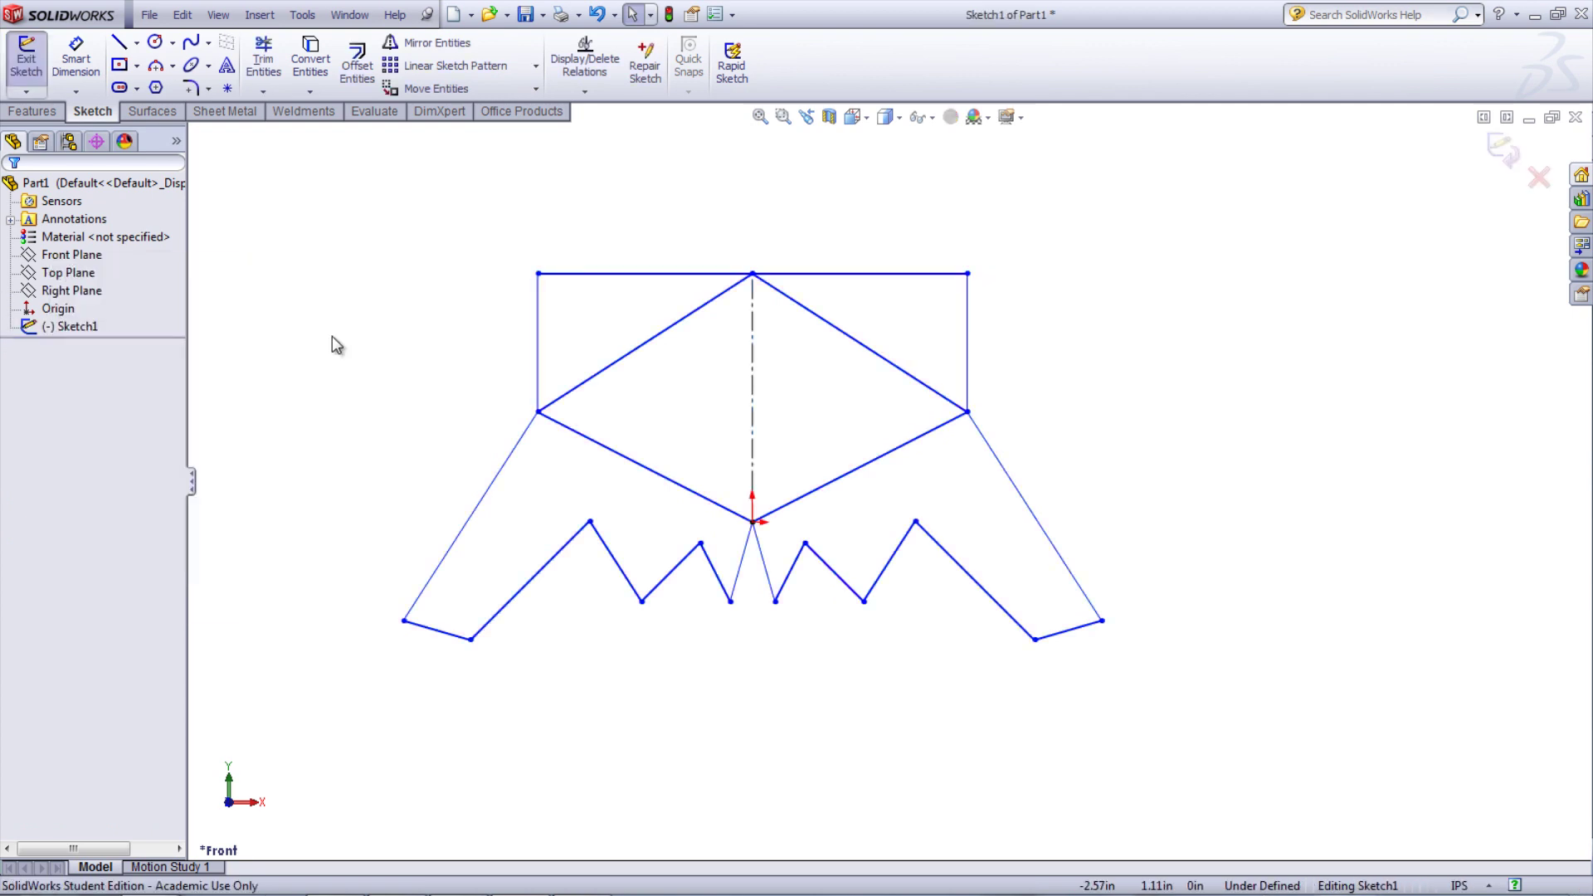
click(119, 41)
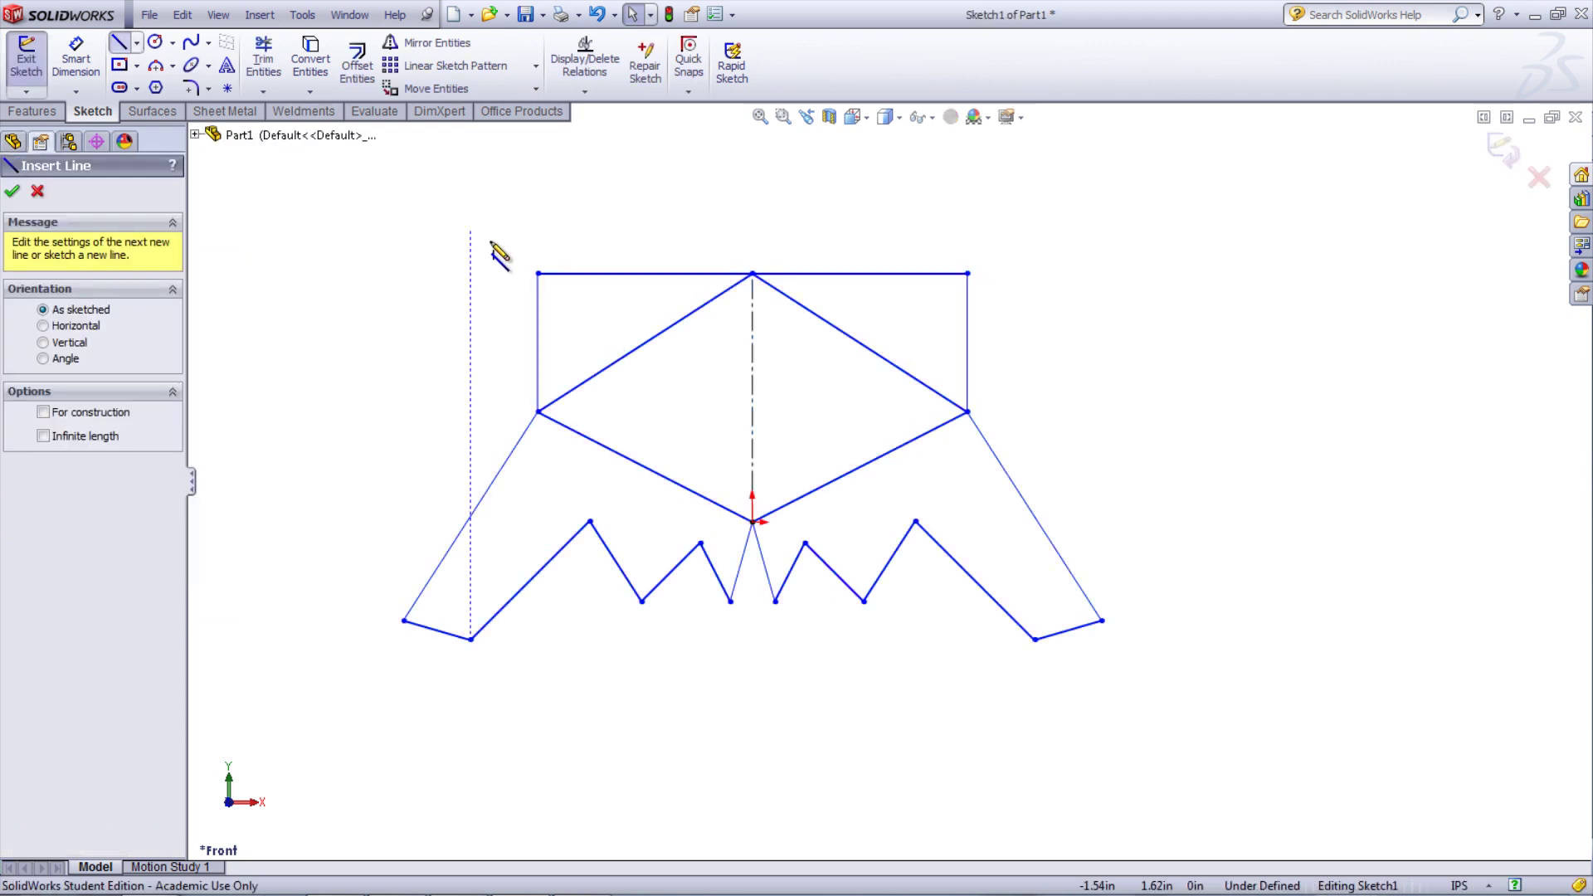
click(538, 274)
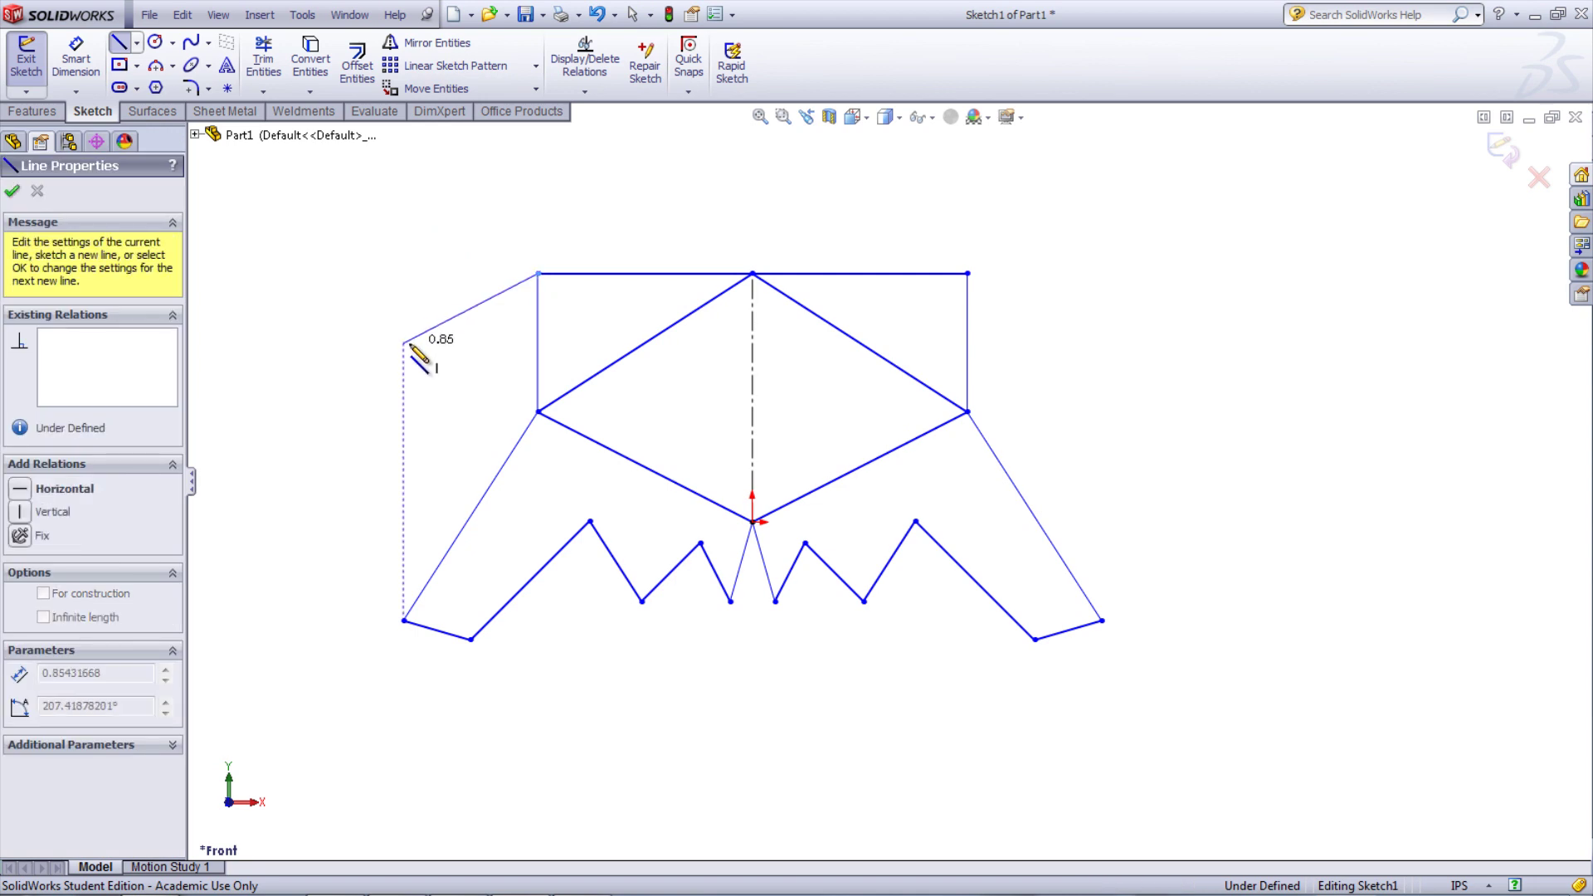
click(405, 345)
key(Escape)
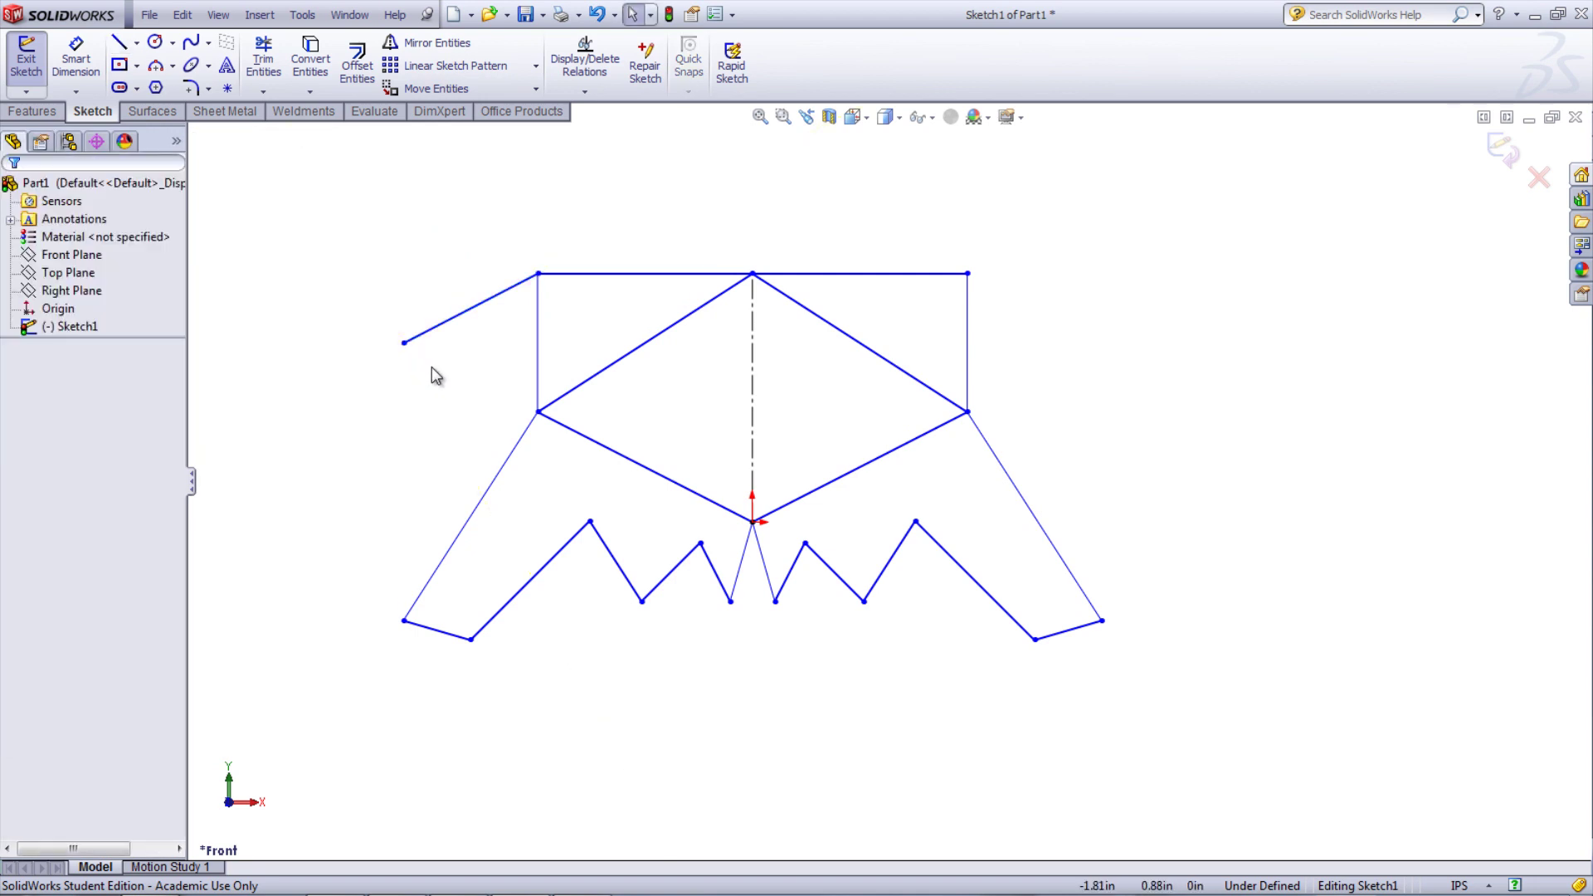